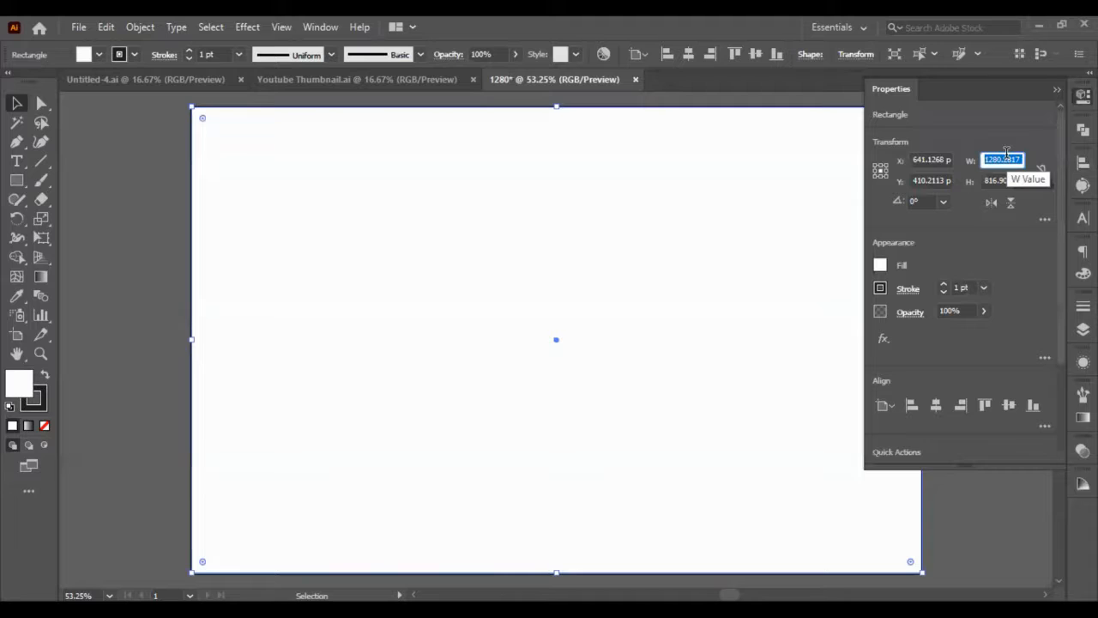
Set the white background rectangle's width to 1280 px and its height to 820 px.
key("shift+Up")
key("ctrl+z")
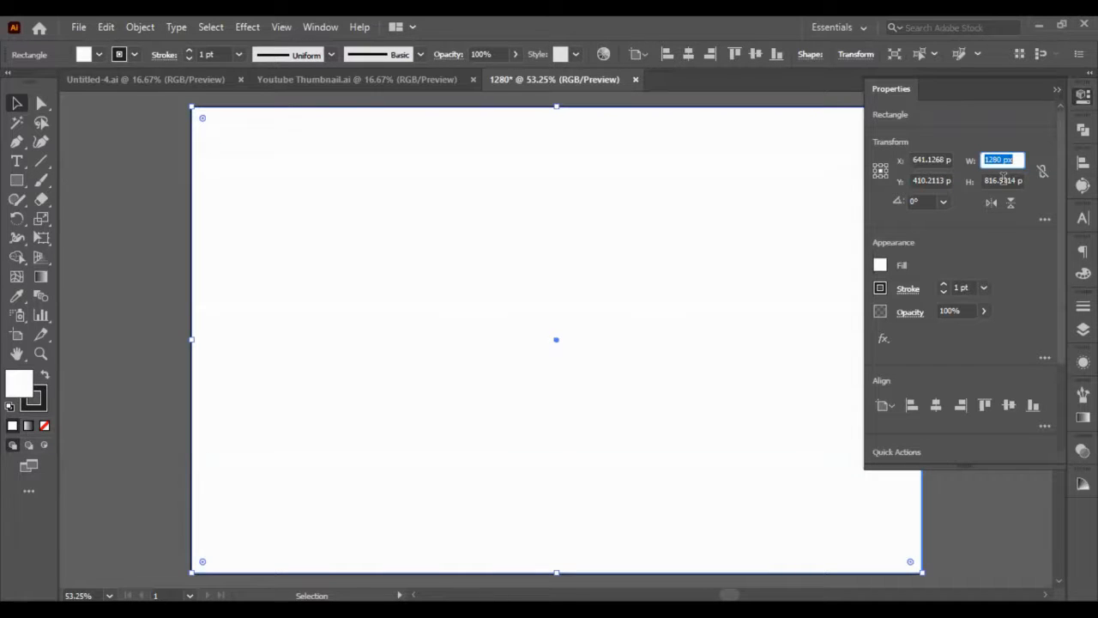
left_click(1002, 179)
key("shift+Up")
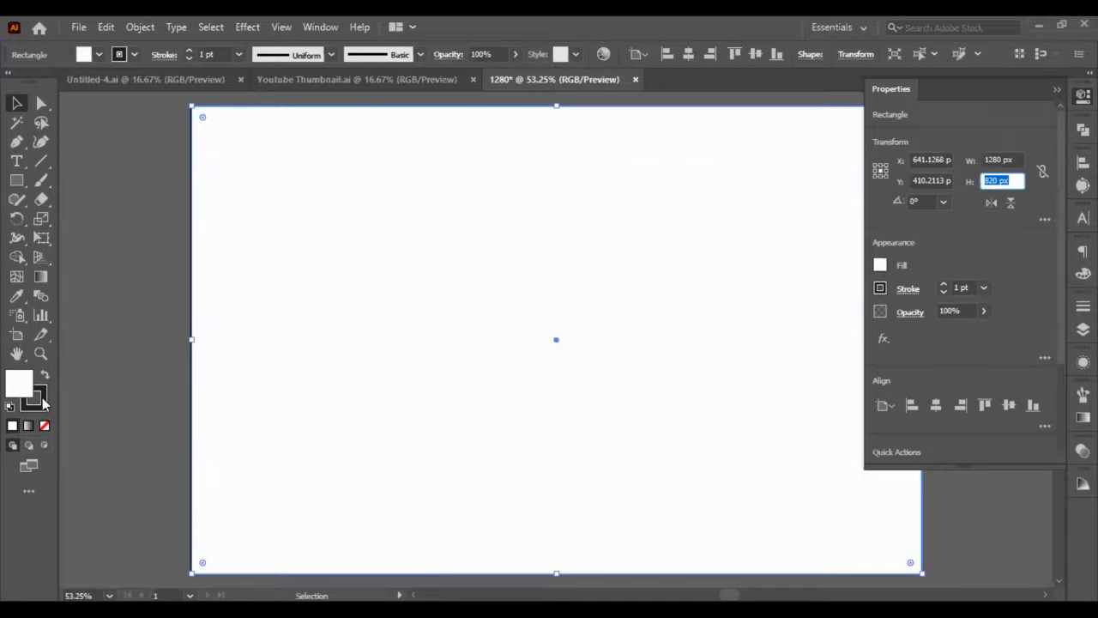
Remove the background rectangle's stroke, fill it with dark navy 000d21, and deselect it.
left_click(41, 401)
left_click(45, 427)
left_click(16, 381)
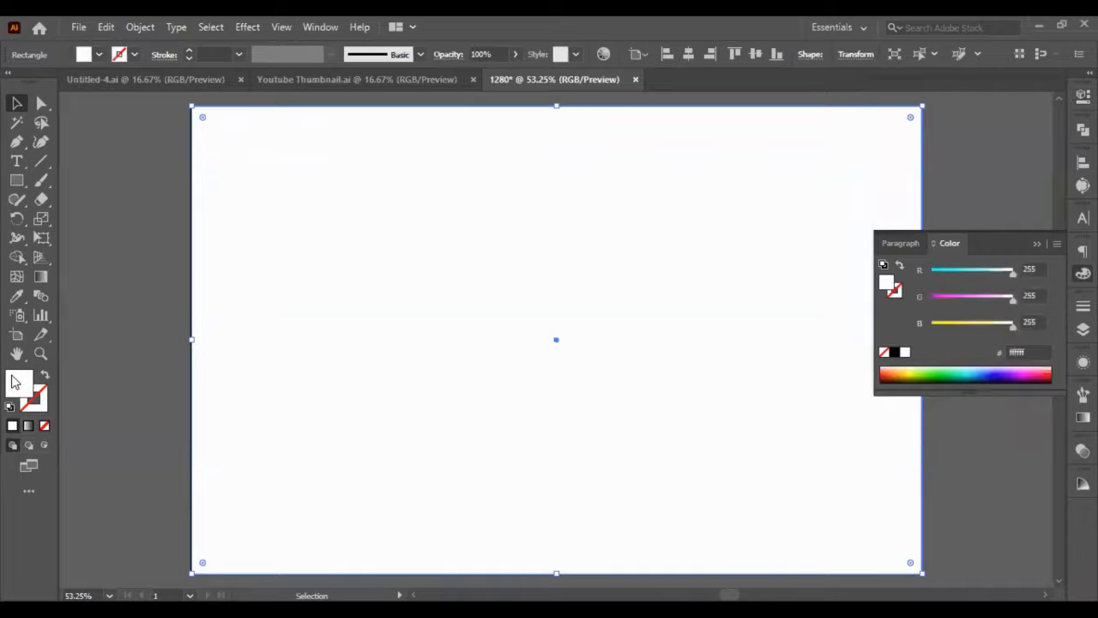
double_click(16, 382)
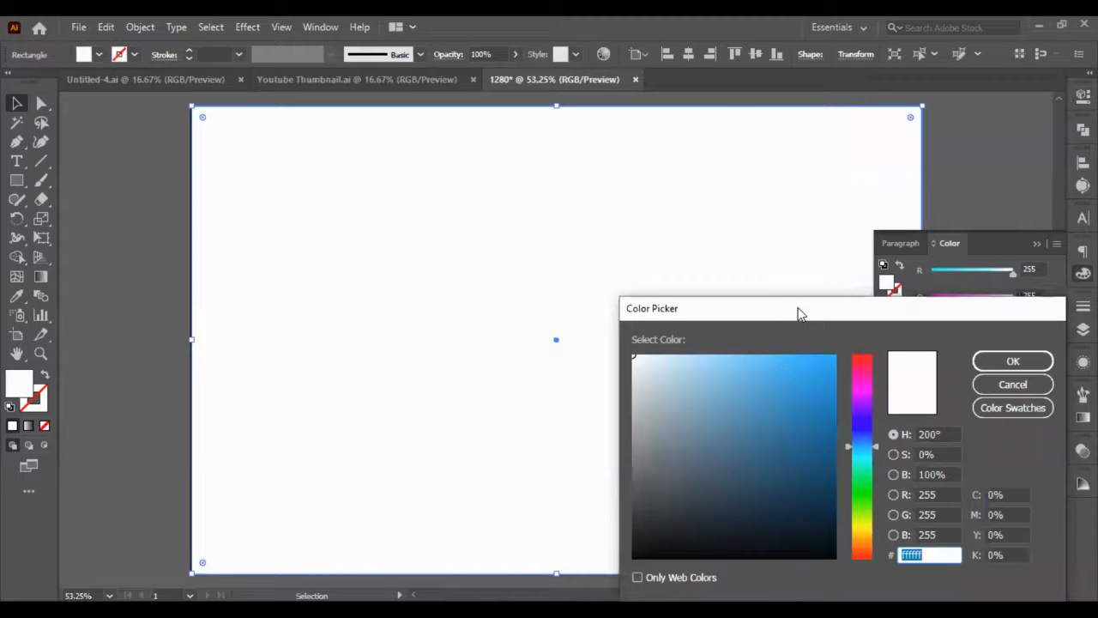
left_click_drag(798, 314, 386, 72)
left_click(448, 194)
left_click(410, 284)
left_click_drag(410, 284, 425, 290)
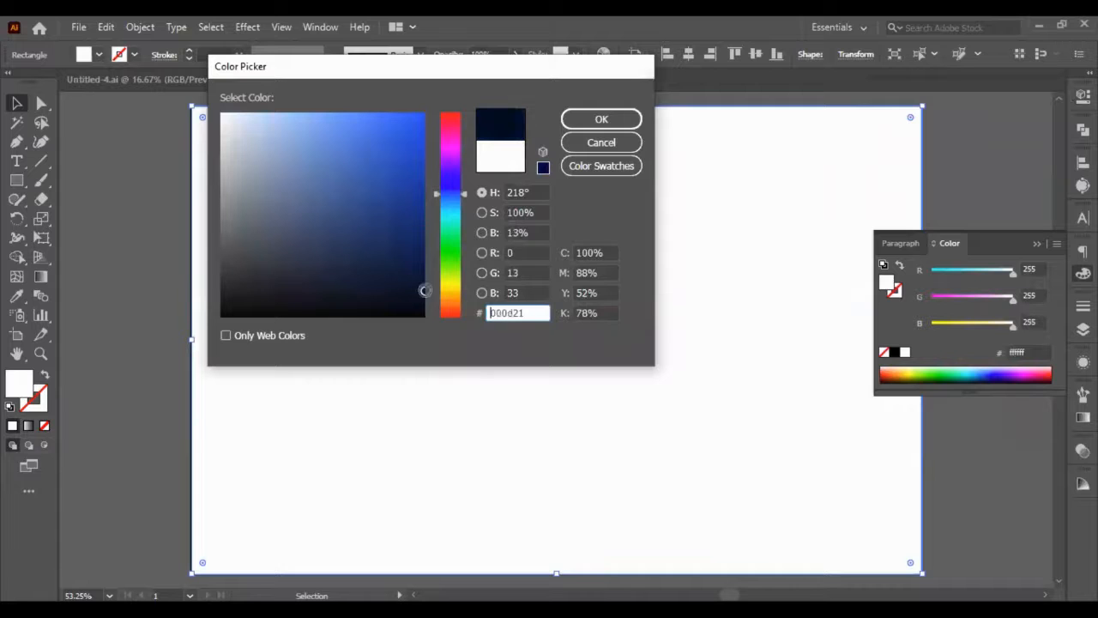
left_click(604, 118)
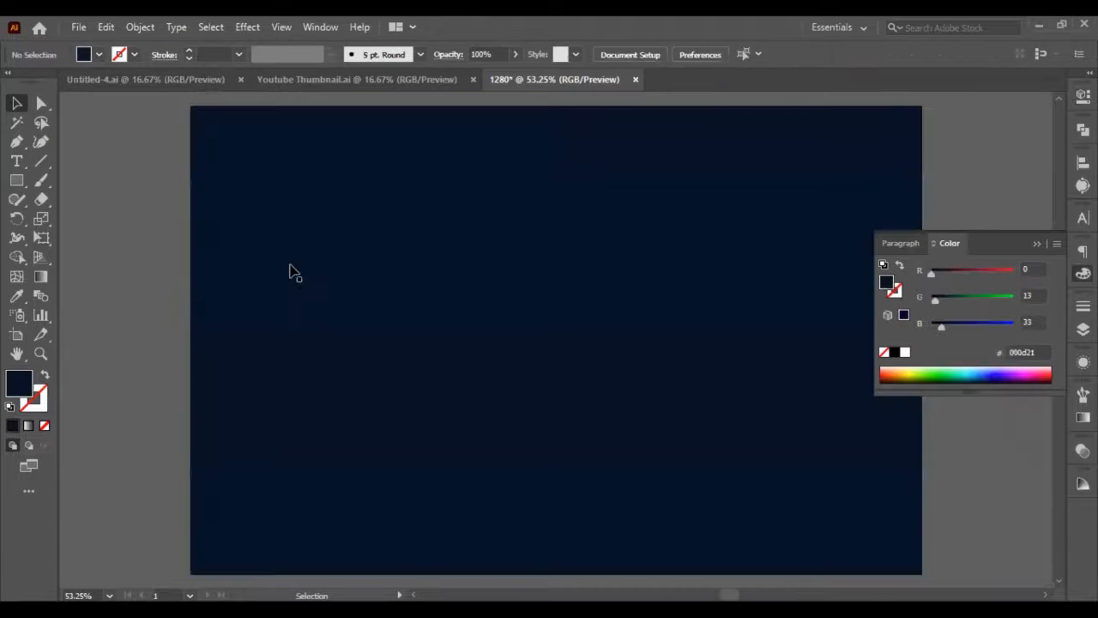
left_click(289, 271)
left_click(94, 225)
Add a point text containing the letter n near the upper-left corner of the navy background.
left_click(16, 180)
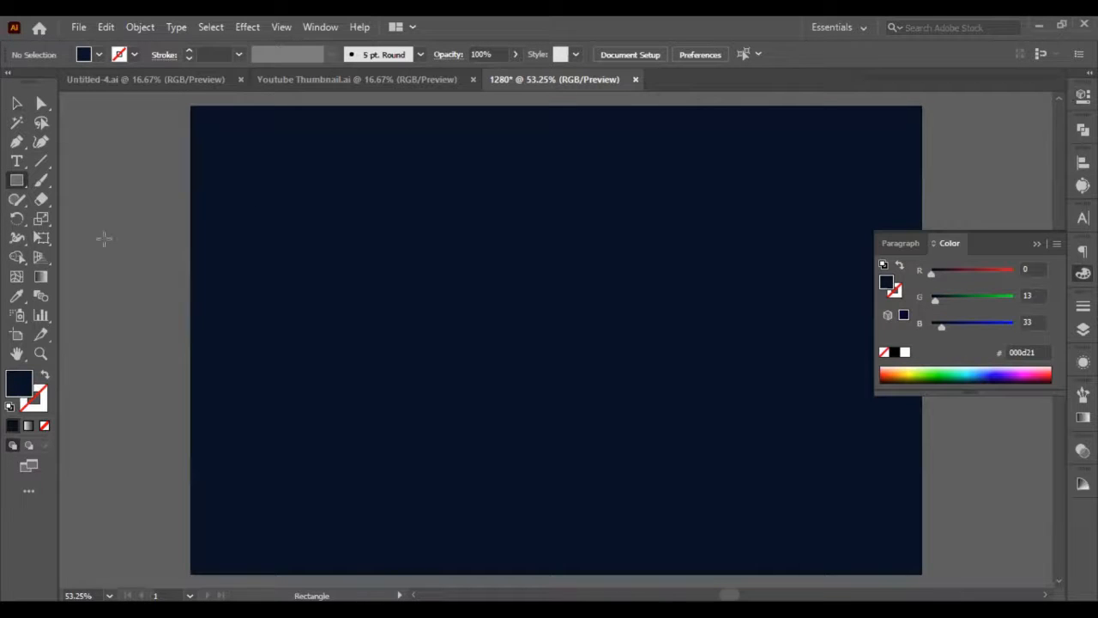
left_click(16, 160)
left_click(221, 194)
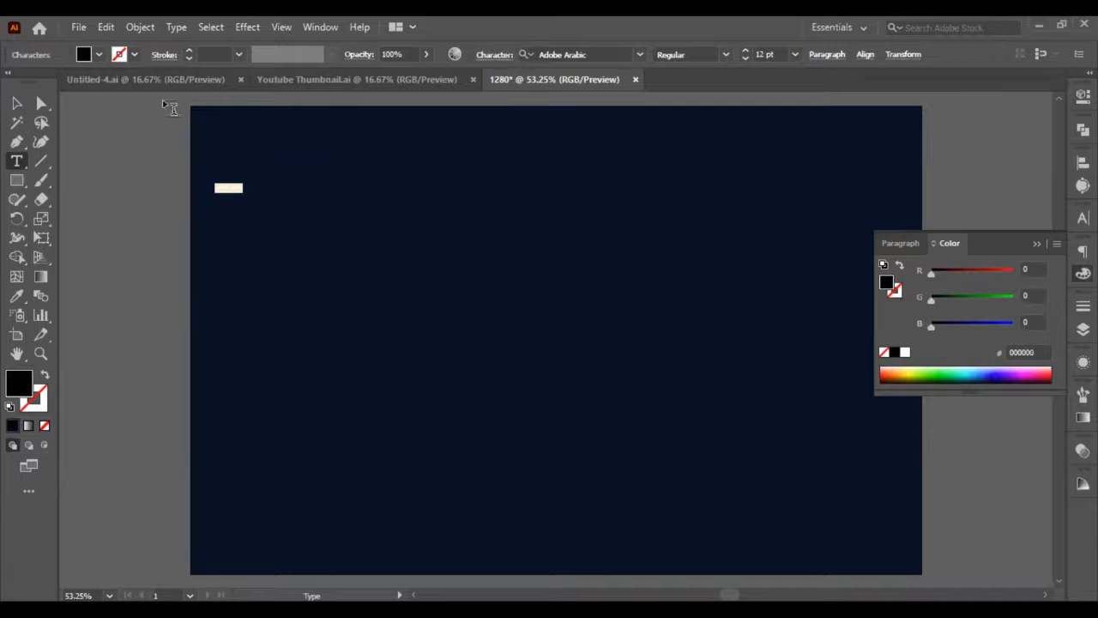
key("Delete")
left_click(16, 103)
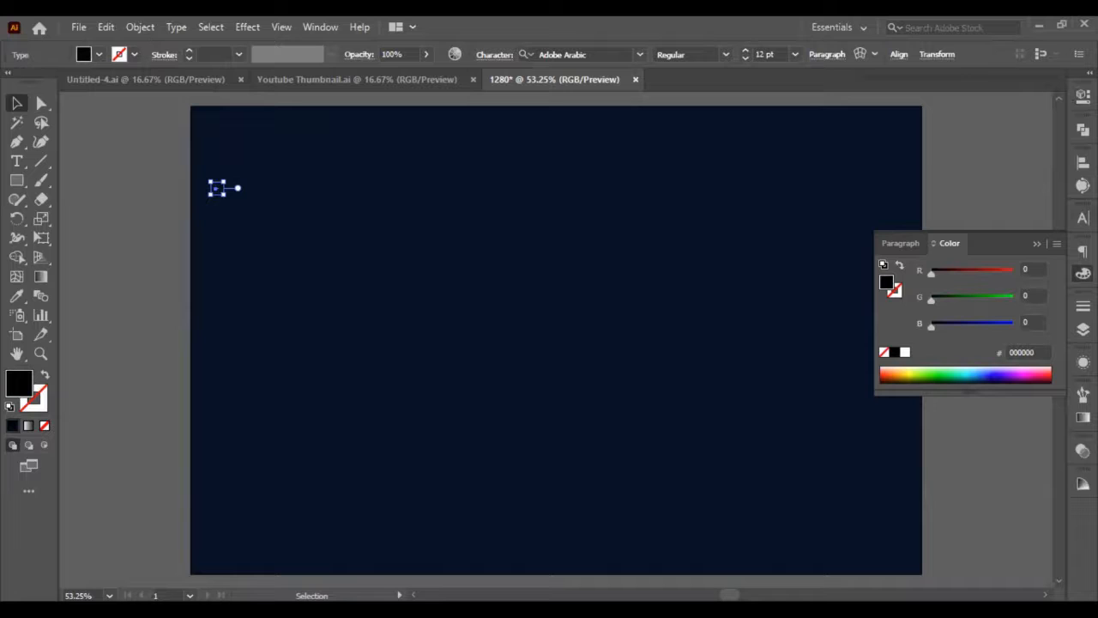
Increase the font size of the letter n to 310 pt.
left_click(1082, 97)
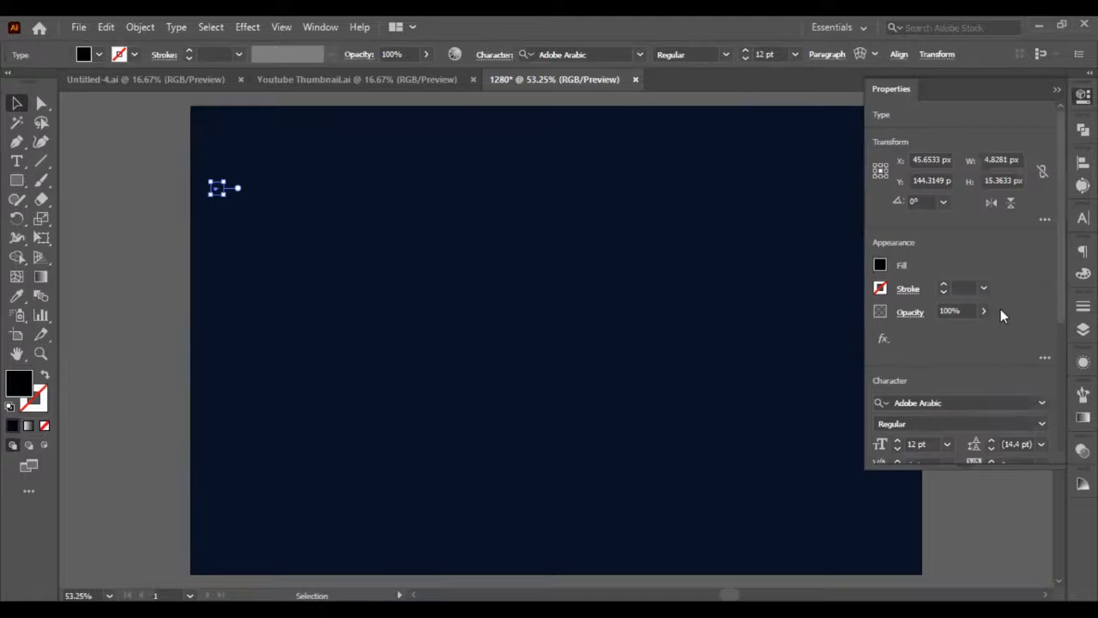
scroll(943, 313, "down", 3)
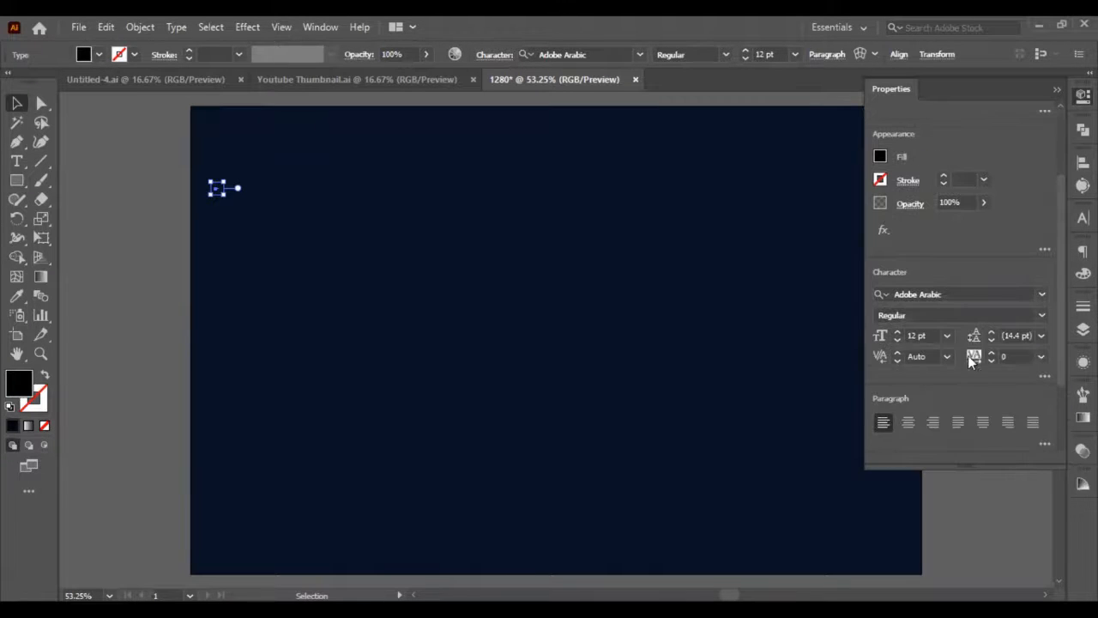
left_click(927, 334)
key("shift+Up")
key("shift+Up")
key("shift+Up")
key("shift+Up")
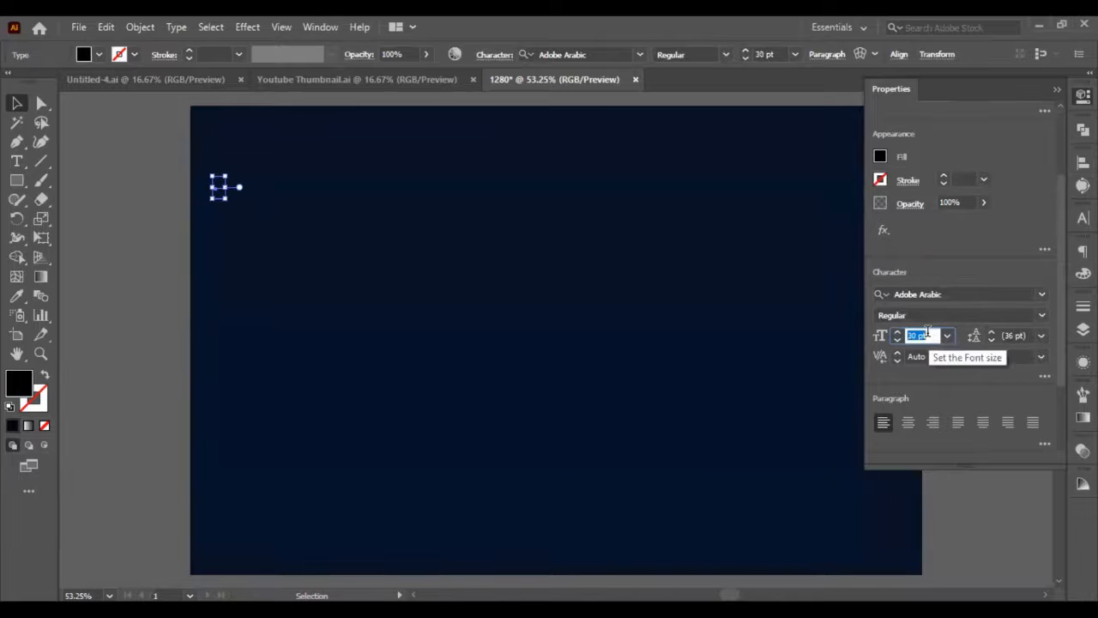
key("shift+Up")
key("shift+Up")
key("shift+Up")
key("shift+Up")
key("shift+Up")
key("shift+Up")
key("shift+Up")
key("shift+Up")
key("shift+Up")
key("shift+Up")
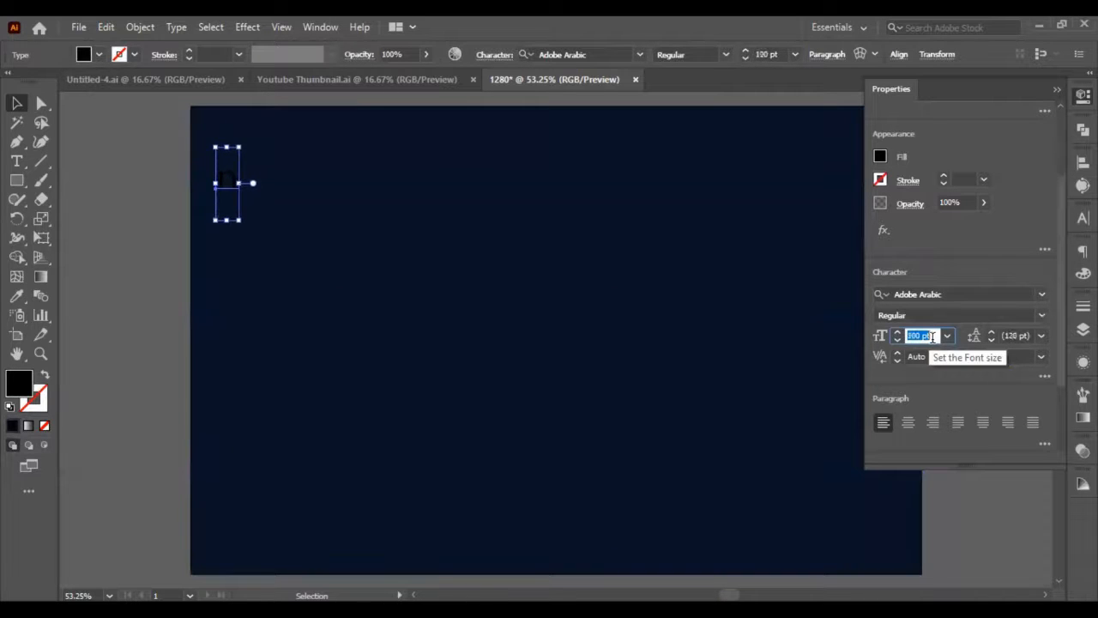
key("shift+Up")
key("shift+Up")
key("shift+Up")
key("shift+Up")
key("shift+Up")
key("shift+Up")
key("shift+Up")
key("shift+Up")
key("shift+Up")
key("shift+Up")
key("shift+Up")
key("shift+Up")
key("shift+Up")
key("shift+Up")
key("shift+Up")
key("shift+Up")
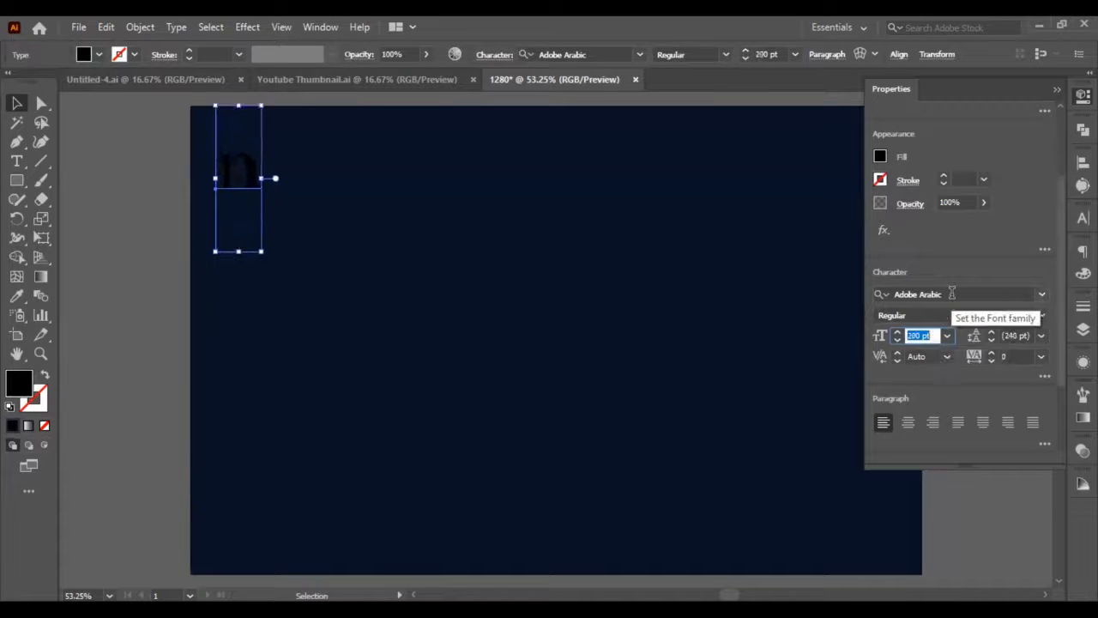
Set the font of the letter n to Long Shot.
left_click(951, 294)
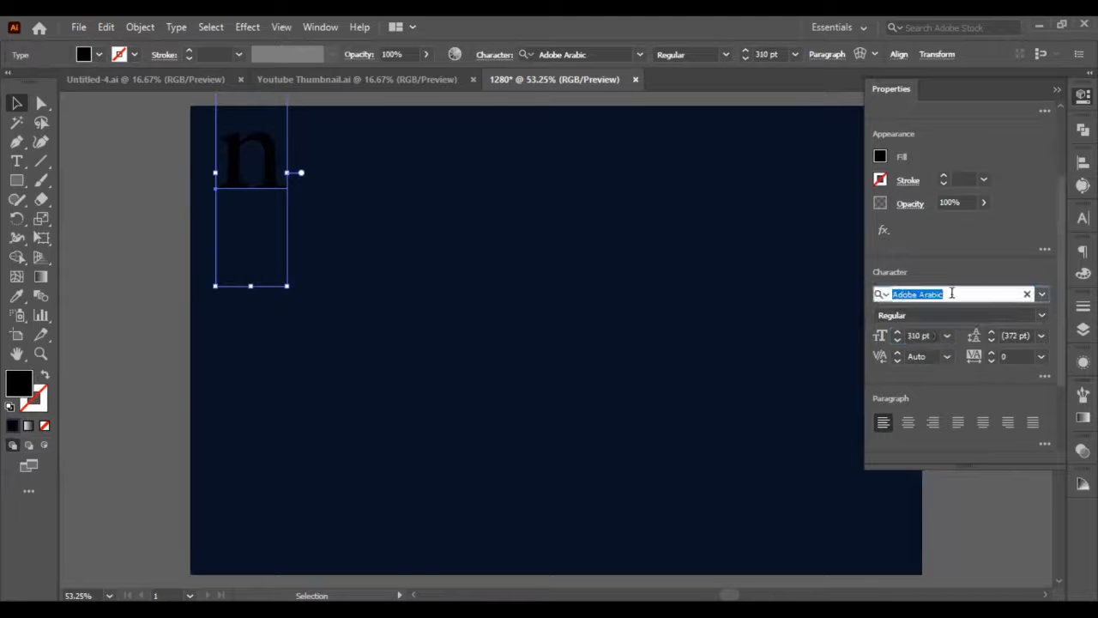
type("lo")
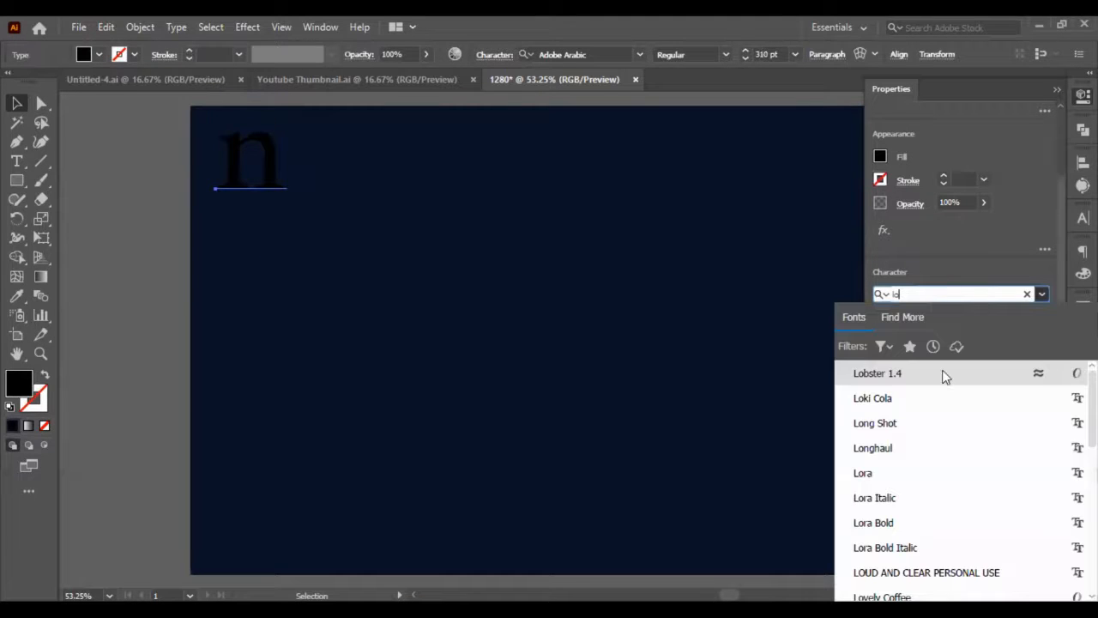
type("ng")
left_click(874, 373)
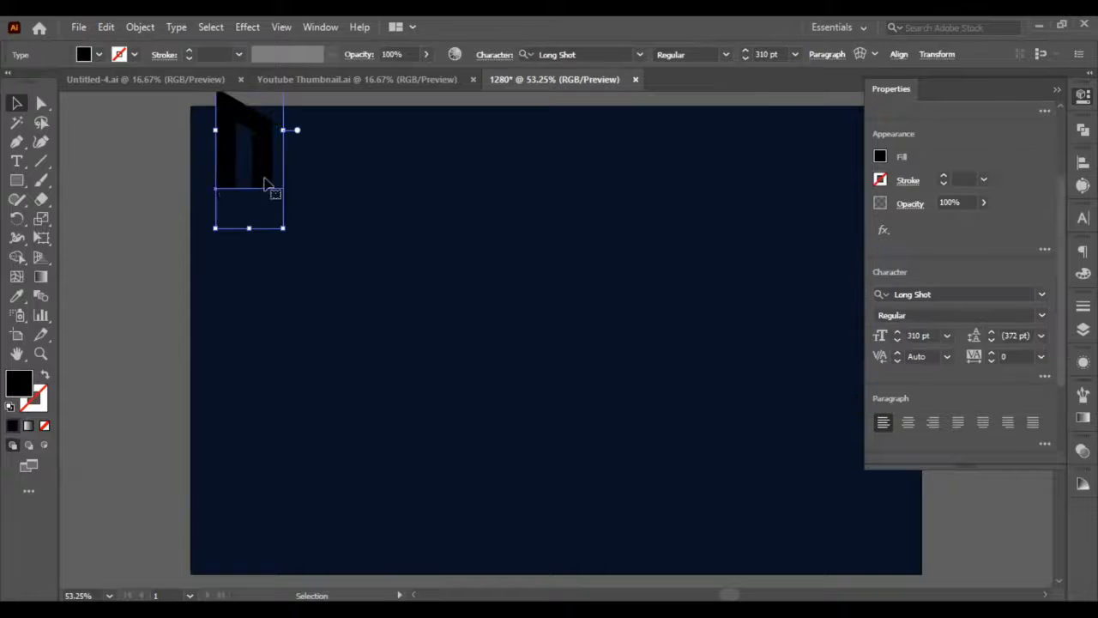
Move the letter further down and right onto the background and replace it with a capital N.
left_click_drag(265, 183, 360, 300)
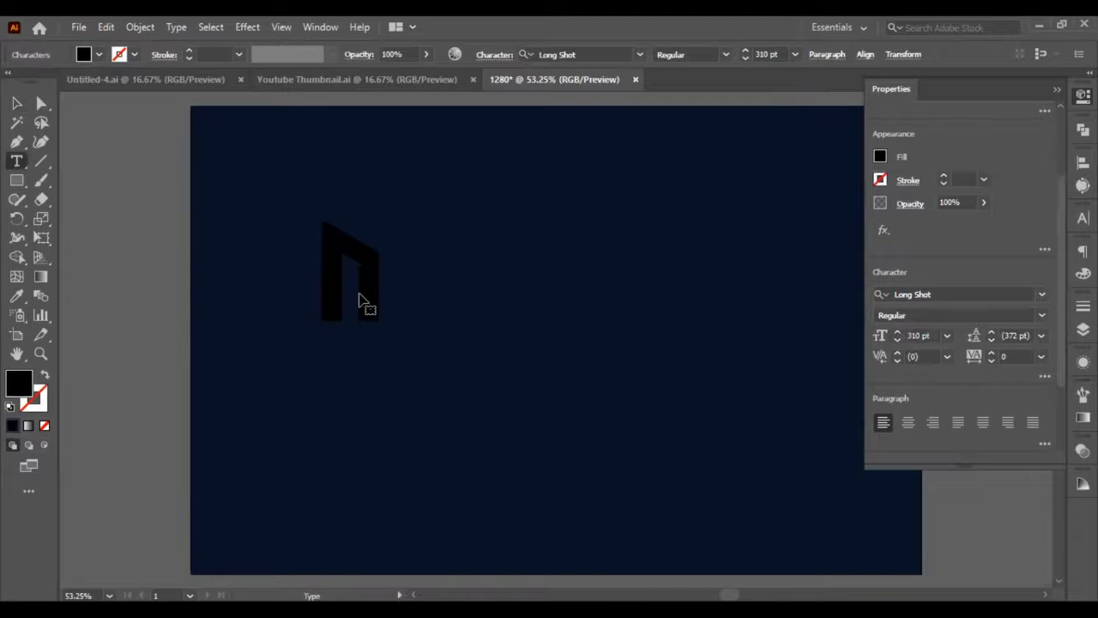
double_click(360, 300)
type("N")
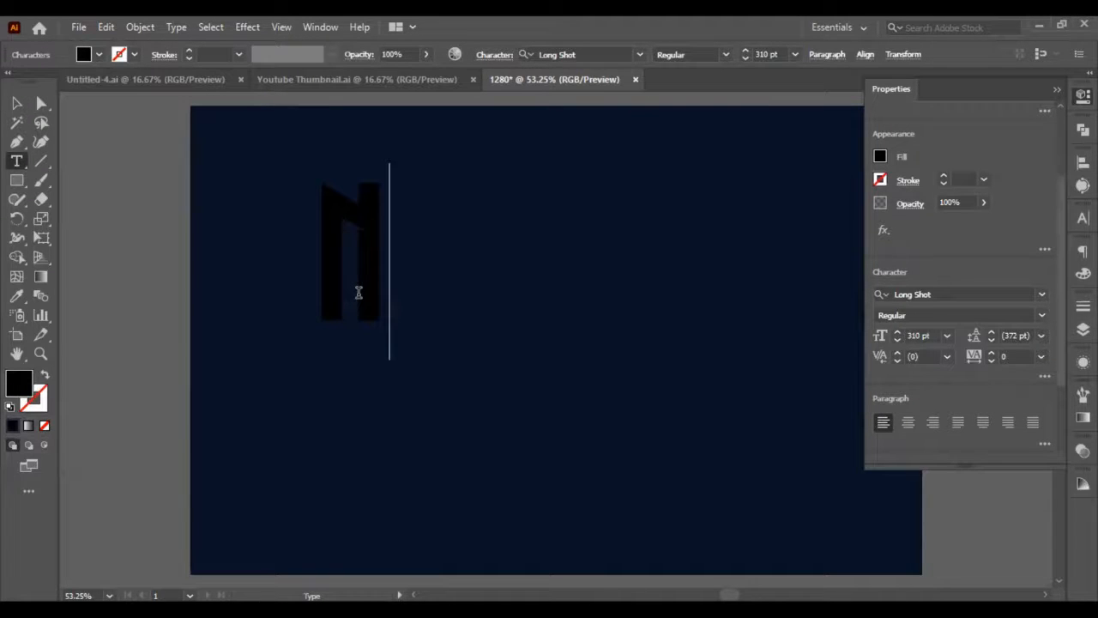
left_click(17, 103)
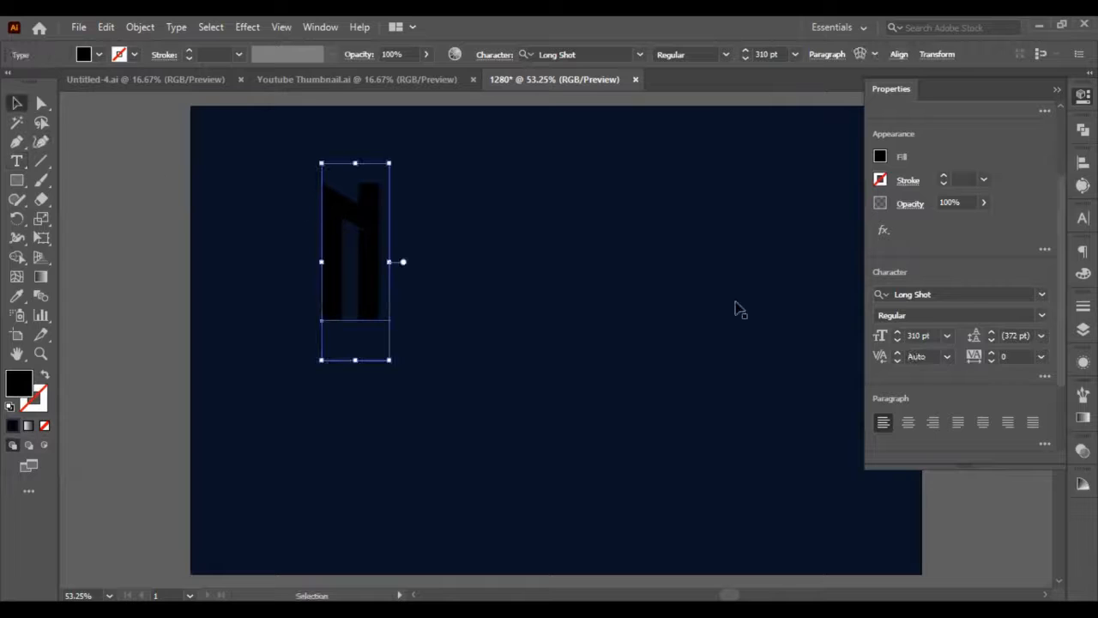
Change the font of the capital N to Mont Heavy DEMO.
left_click(943, 295)
triple_click(946, 295)
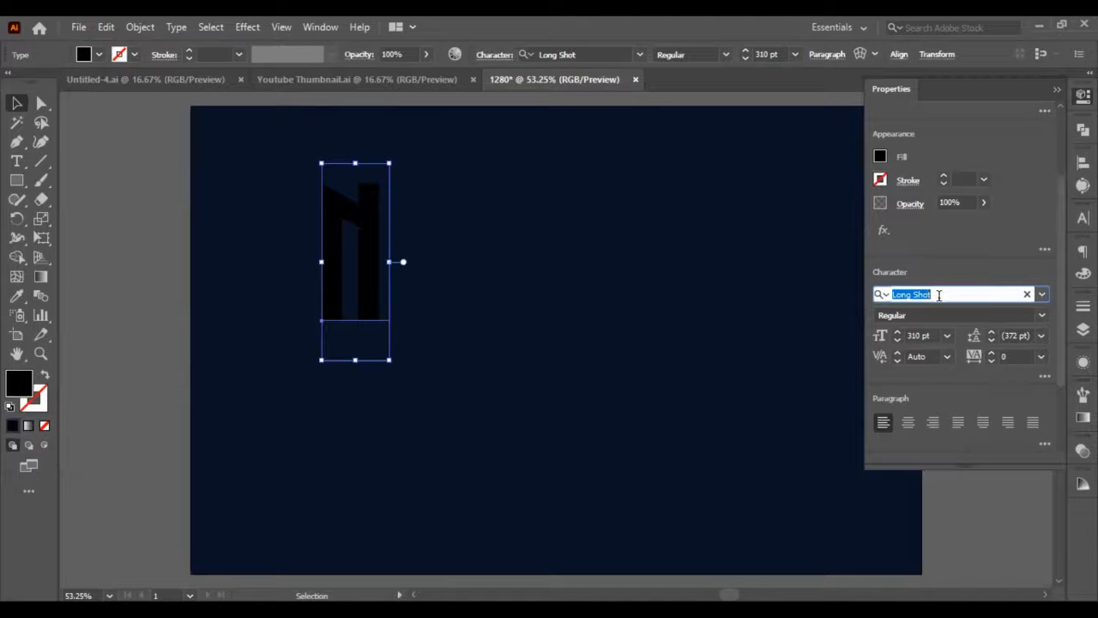
type("mont")
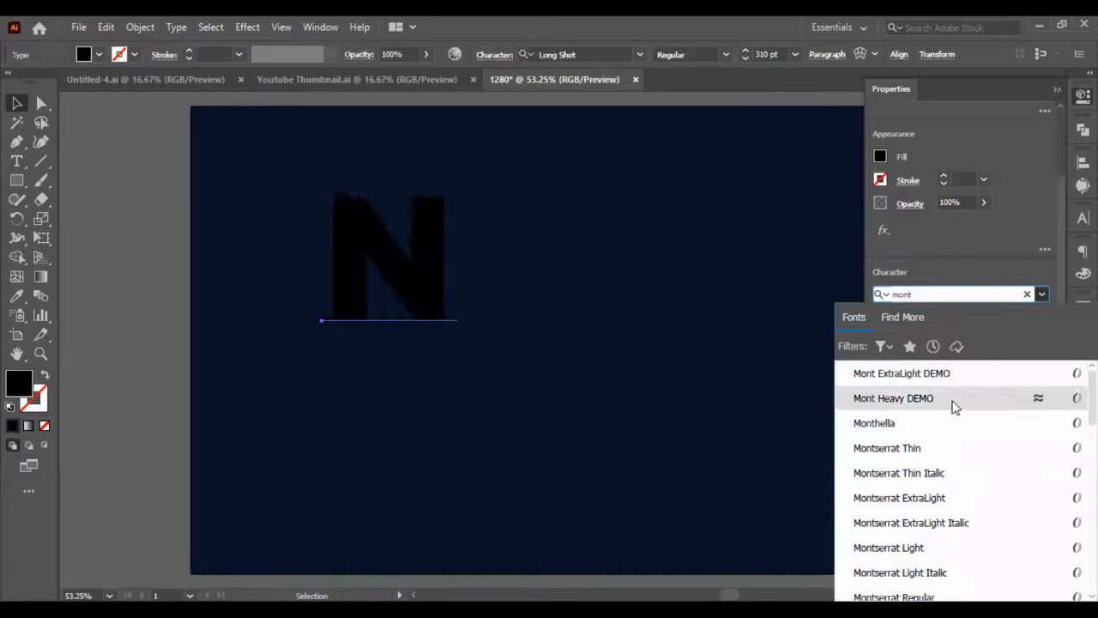
left_click(759, 347)
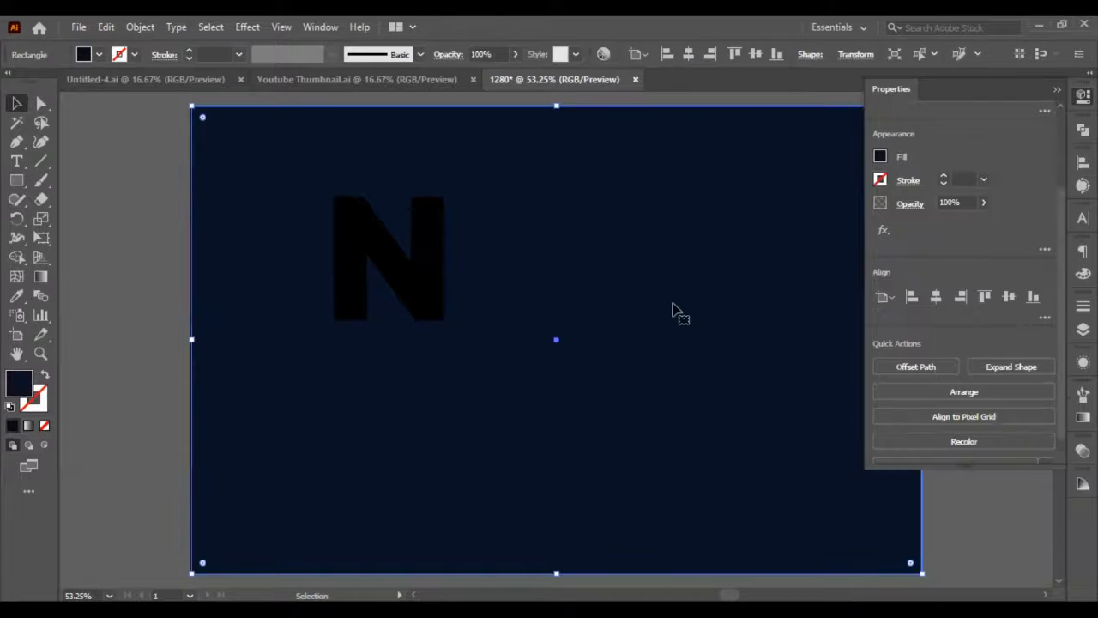
Convert the capital N text to outlines.
left_click(385, 280)
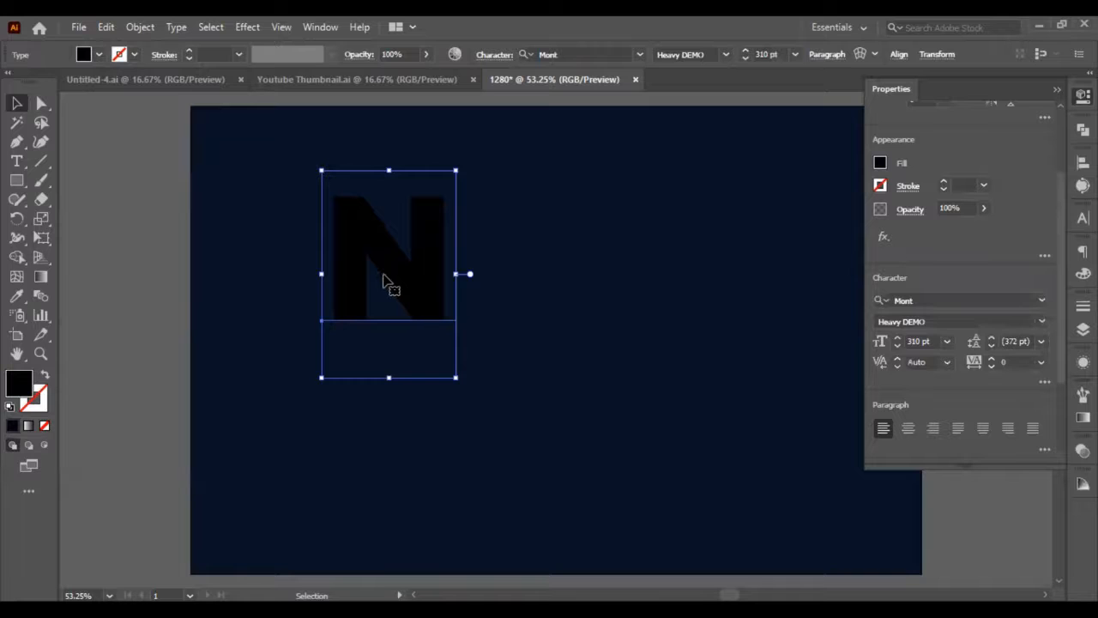
right_click(388, 278)
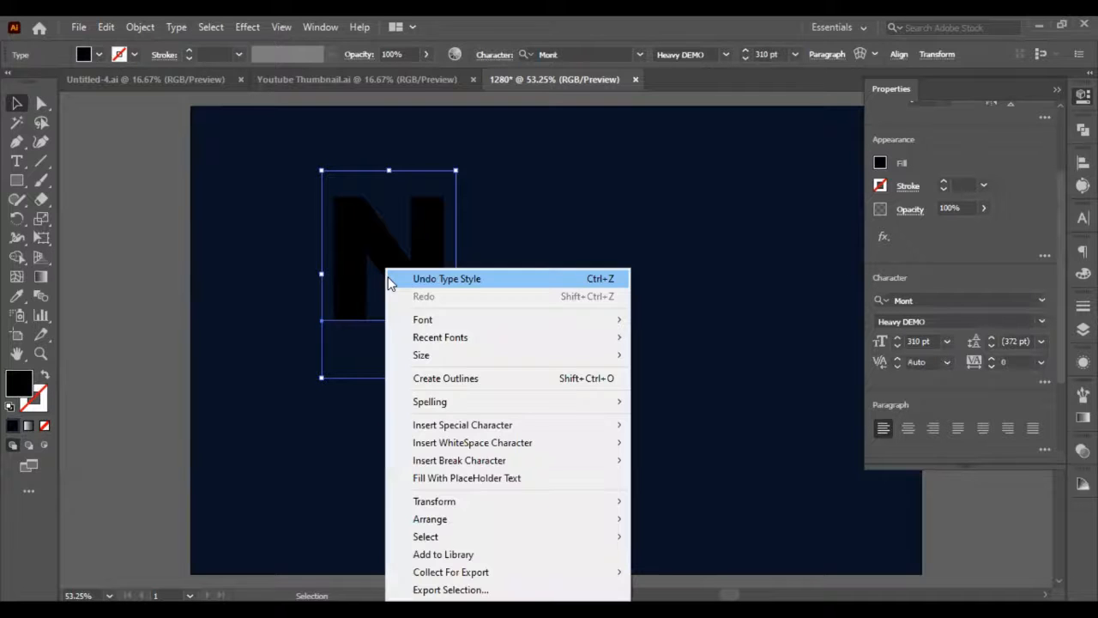
left_click(491, 381)
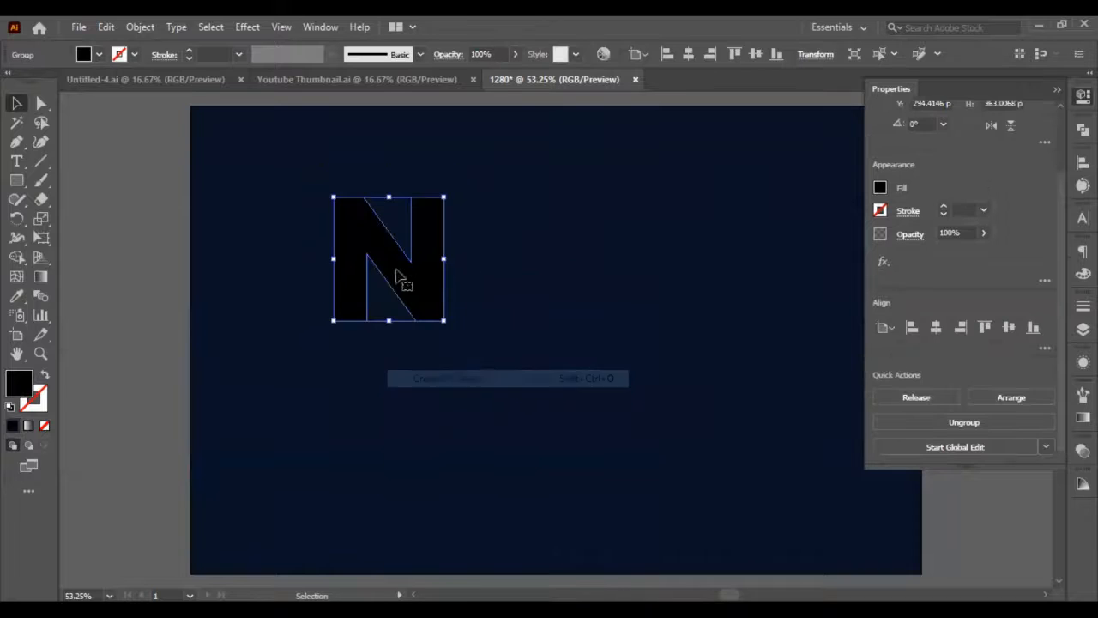
Copy the outlined N to the left of the artboard and enlarge the original proportionally to about 434 px high.
left_click_drag(408, 279, 135, 266)
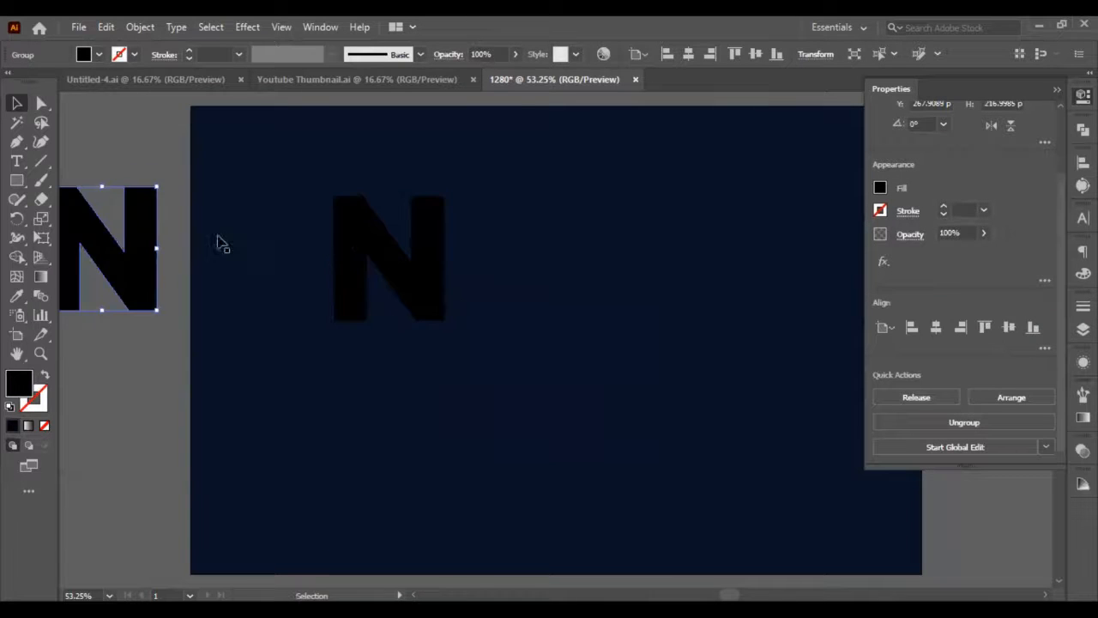
left_click(400, 258)
left_click_drag(444, 318, 542, 424)
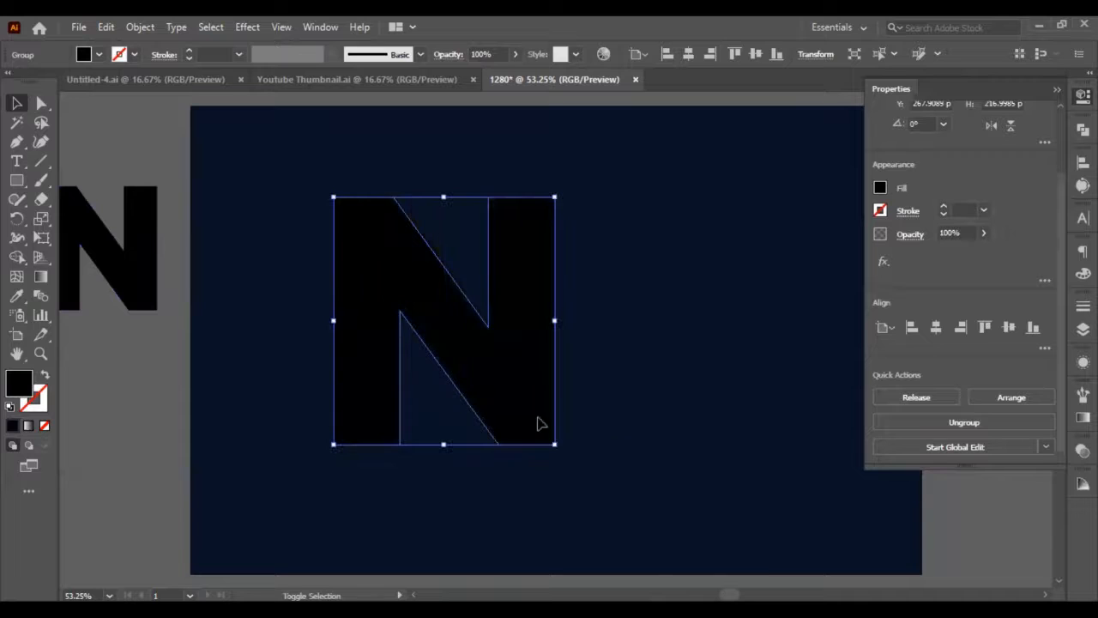
Fill the large N with orange ff9100 and move it slightly up and right toward the background's centre.
double_click(26, 383)
left_click(454, 300)
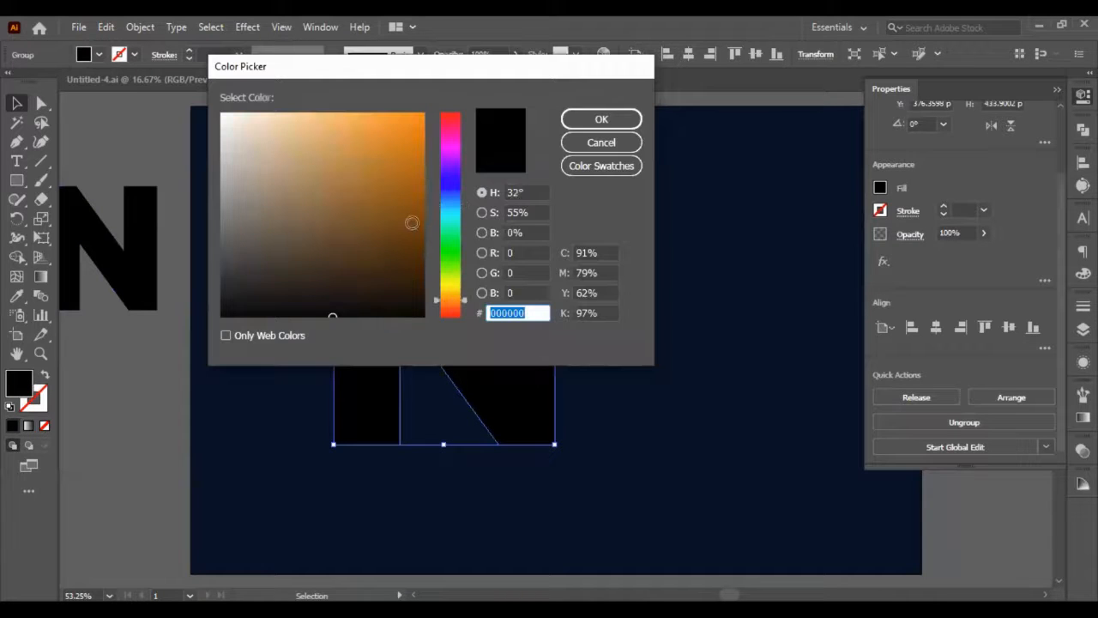
left_click_drag(412, 223, 441, 93)
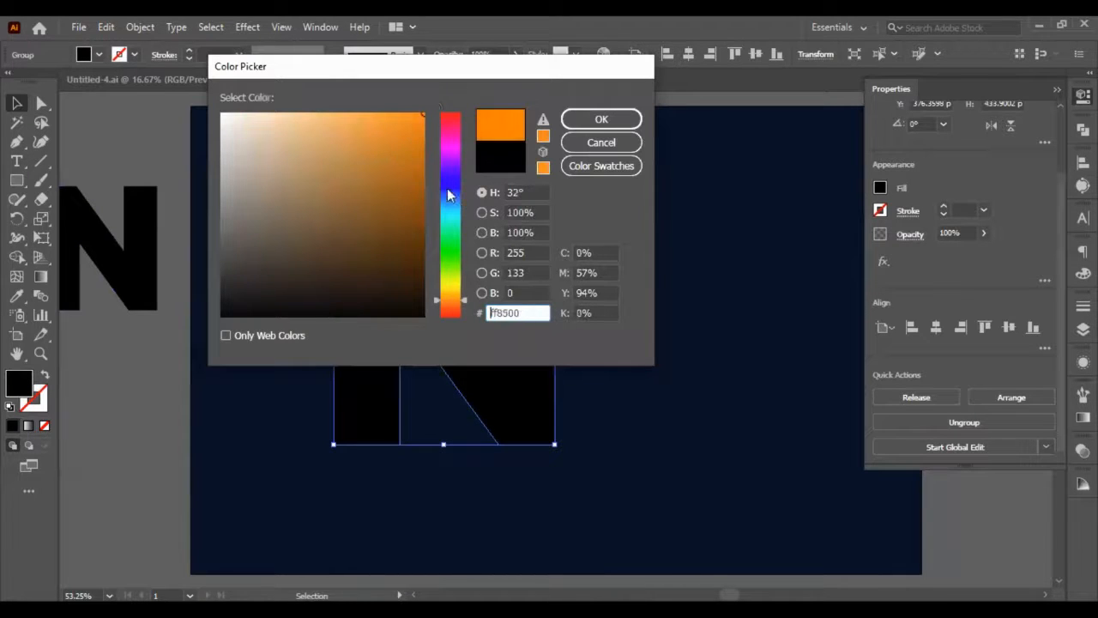
left_click(448, 306)
left_click(602, 121)
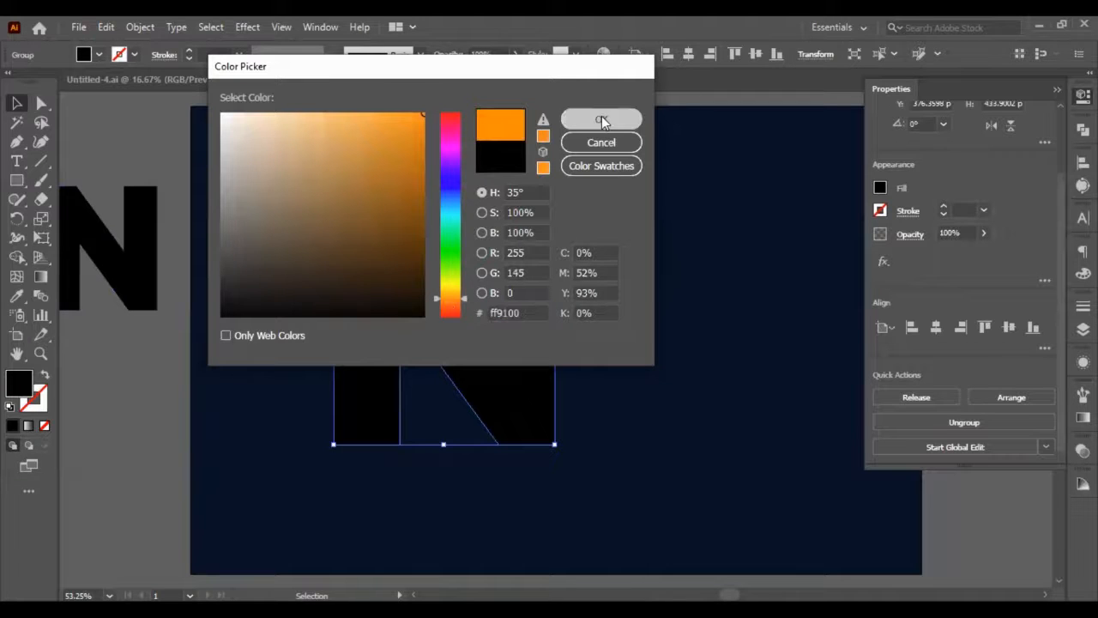
left_click_drag(482, 343, 529, 331)
Round all corners of the orange N together using its live corners.
key("a")
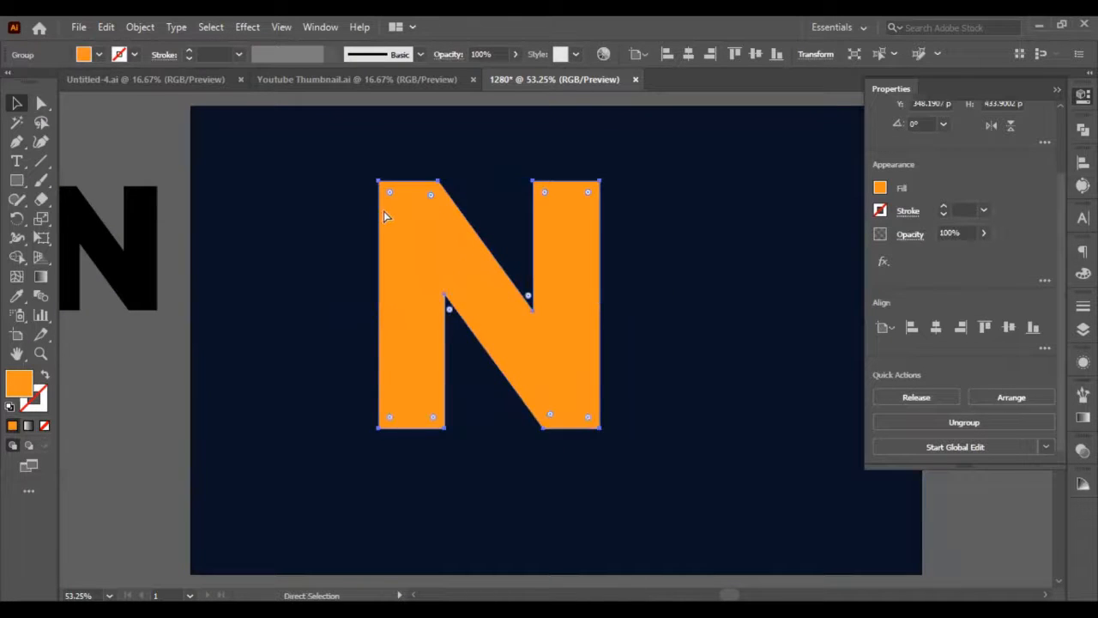
key("v")
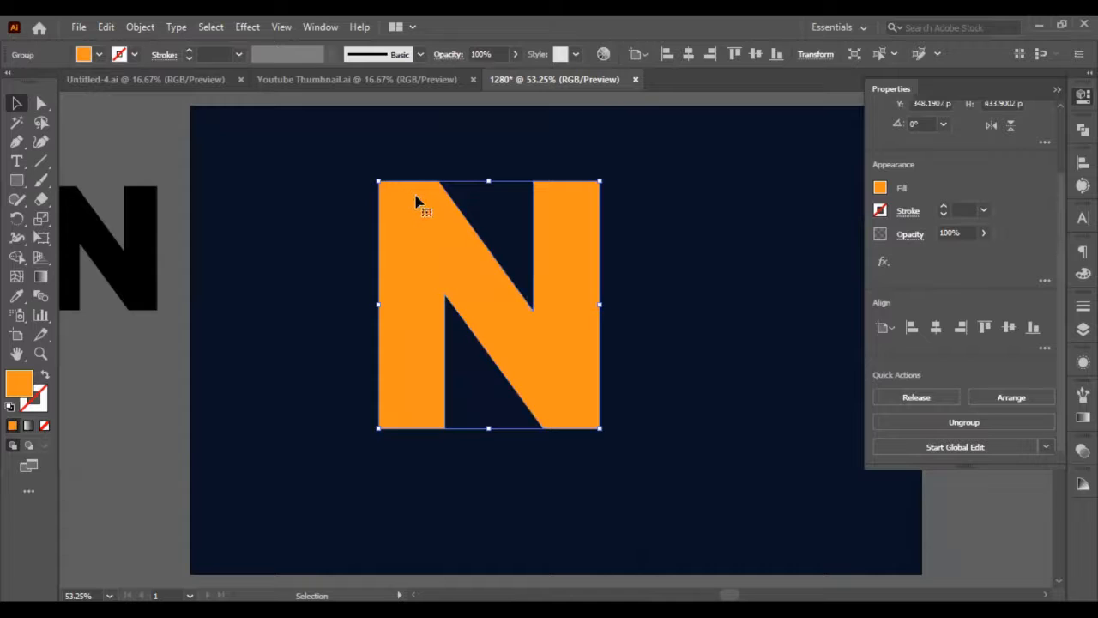
key("a")
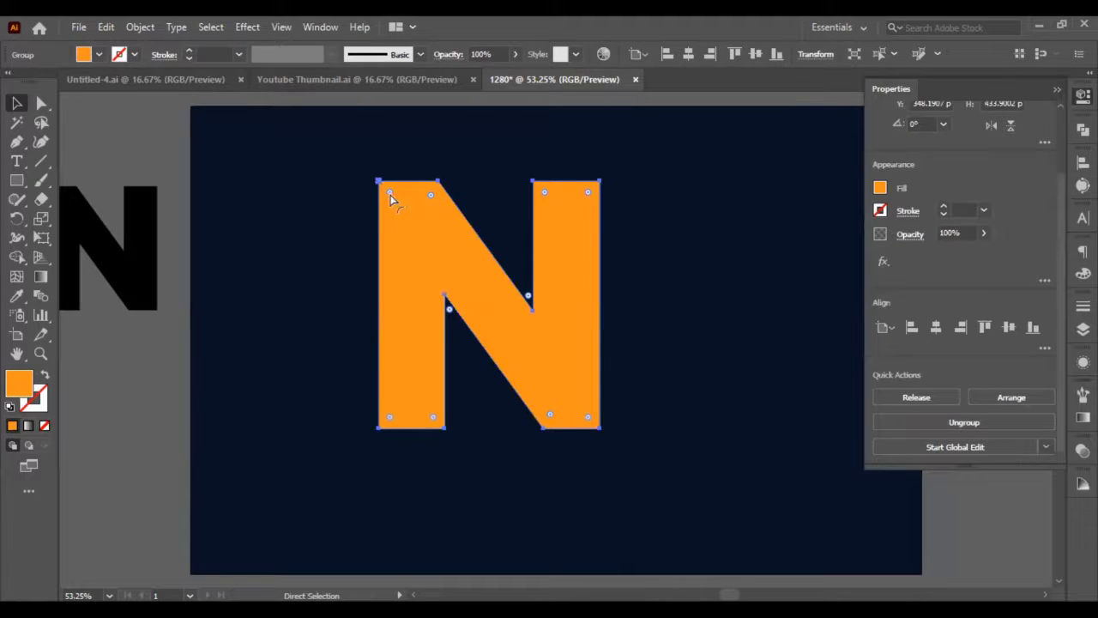
left_click_drag(391, 198, 397, 203)
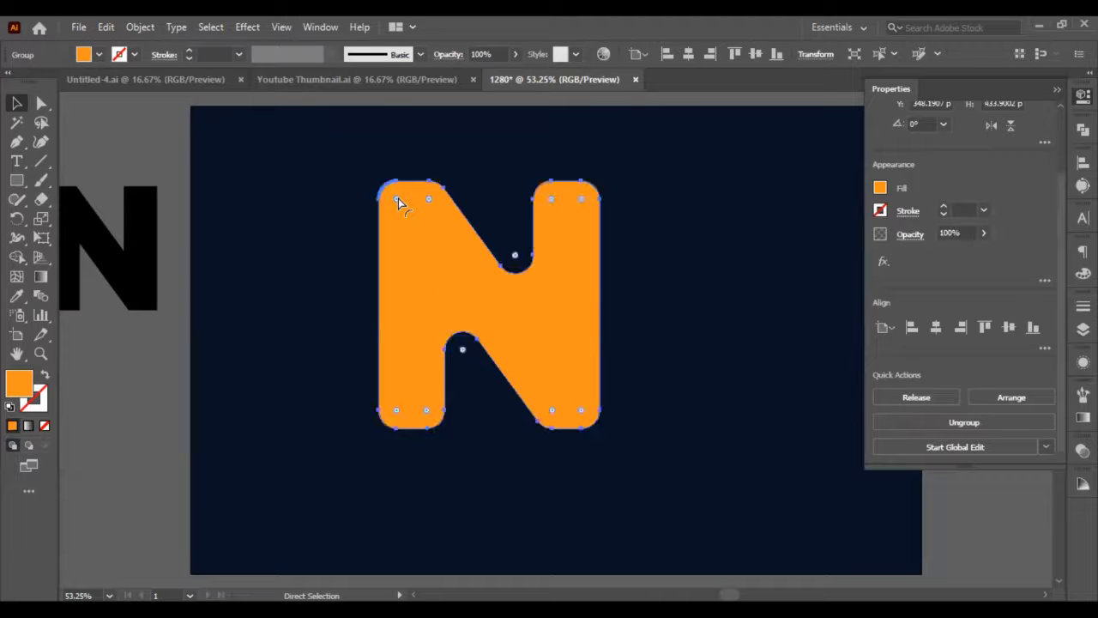
Readjust the rounding of all corners of the orange N to a radius of about 33 px.
key("ctrl+z")
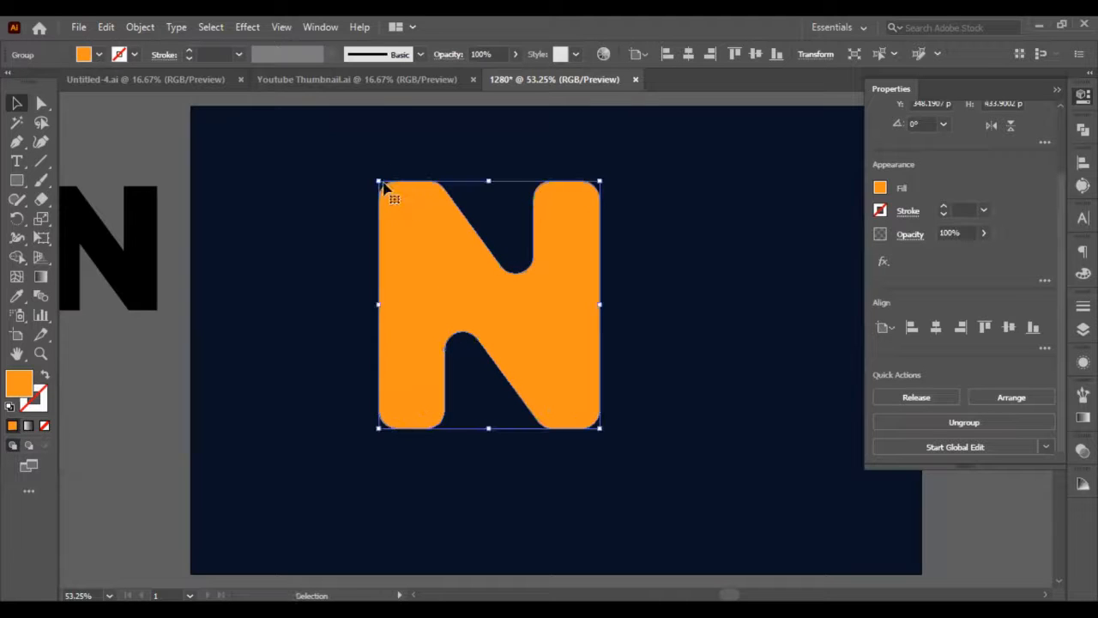
key("ctrl+shift+z")
left_click_drag(419, 232, 444, 276)
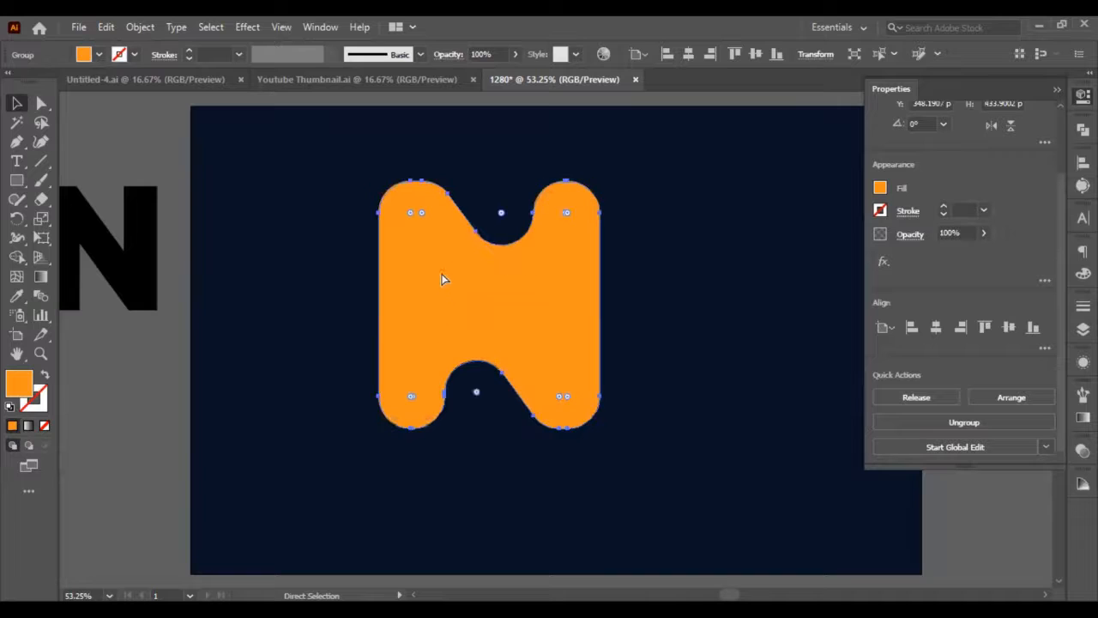
mouse_move(407, 216)
left_mouse_down()
mouse_move(386, 189)
mouse_move(398, 199)
left_mouse_up()
key("v")
left_click(312, 169)
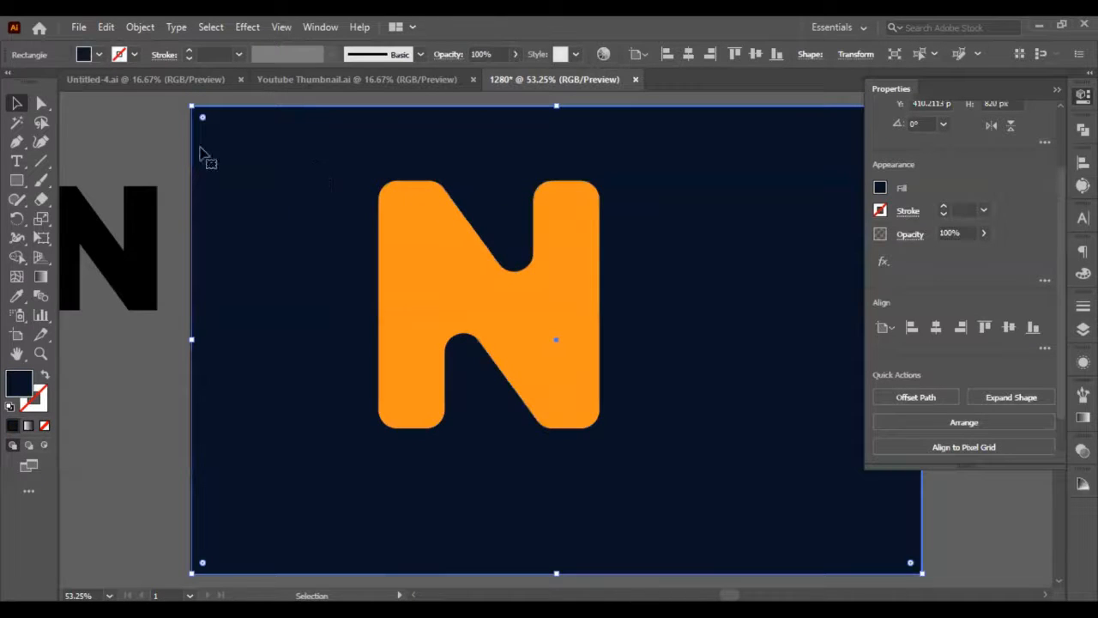
Thicken the N's diagonal by moving the lower inner notch up 20 px and the upper inner notch down 20 px.
left_click(40, 104)
left_click(382, 254)
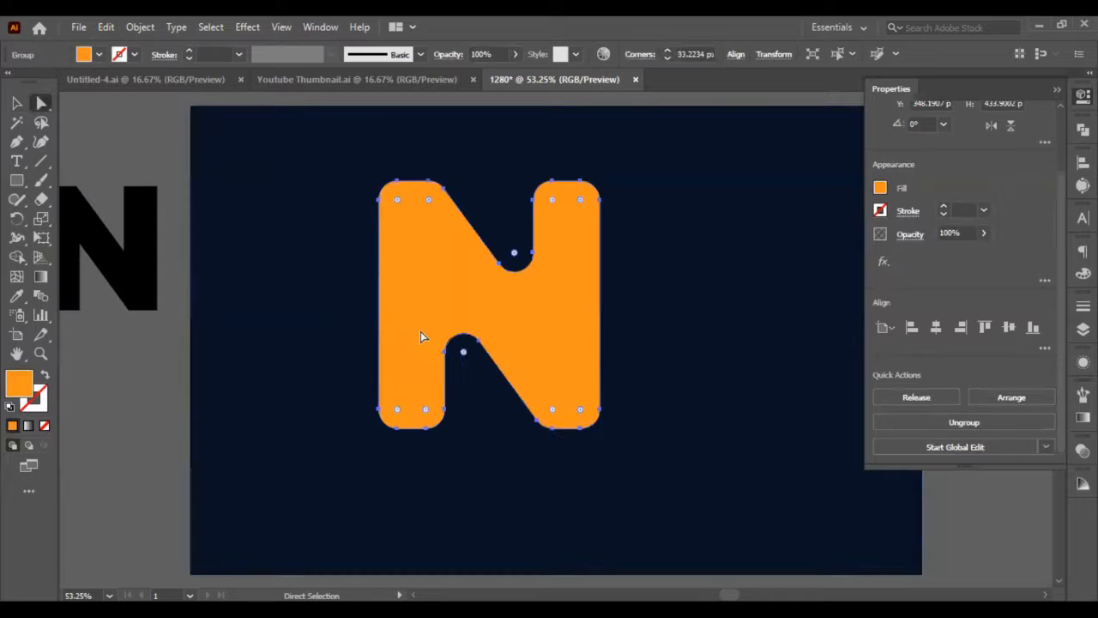
left_click(445, 352)
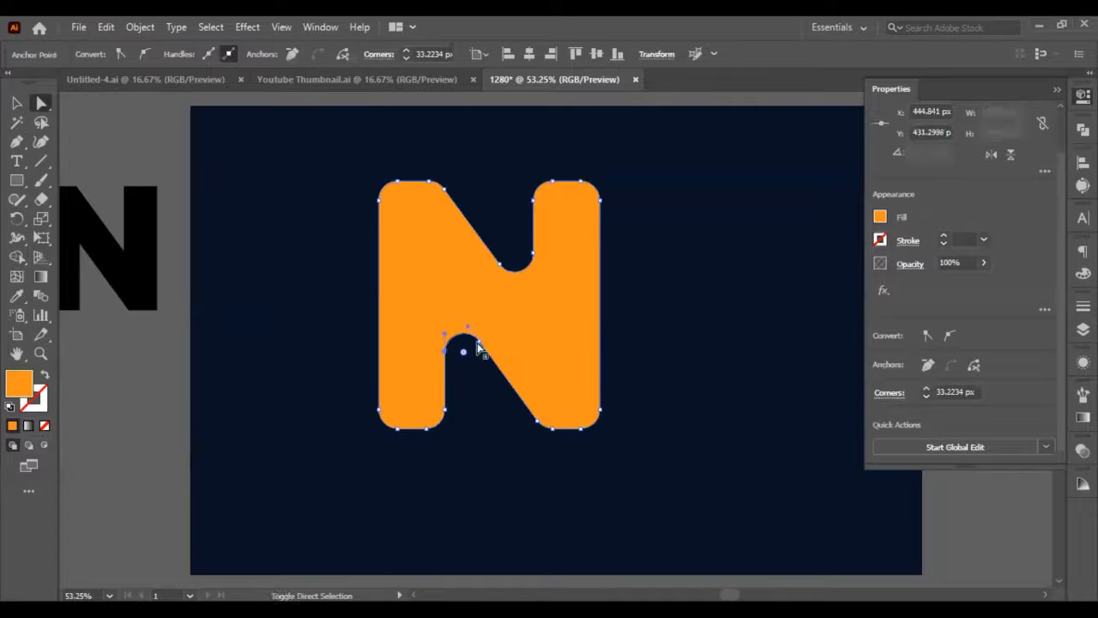
left_click(478, 342, "shift")
key("shift+Up")
key("shift+Up")
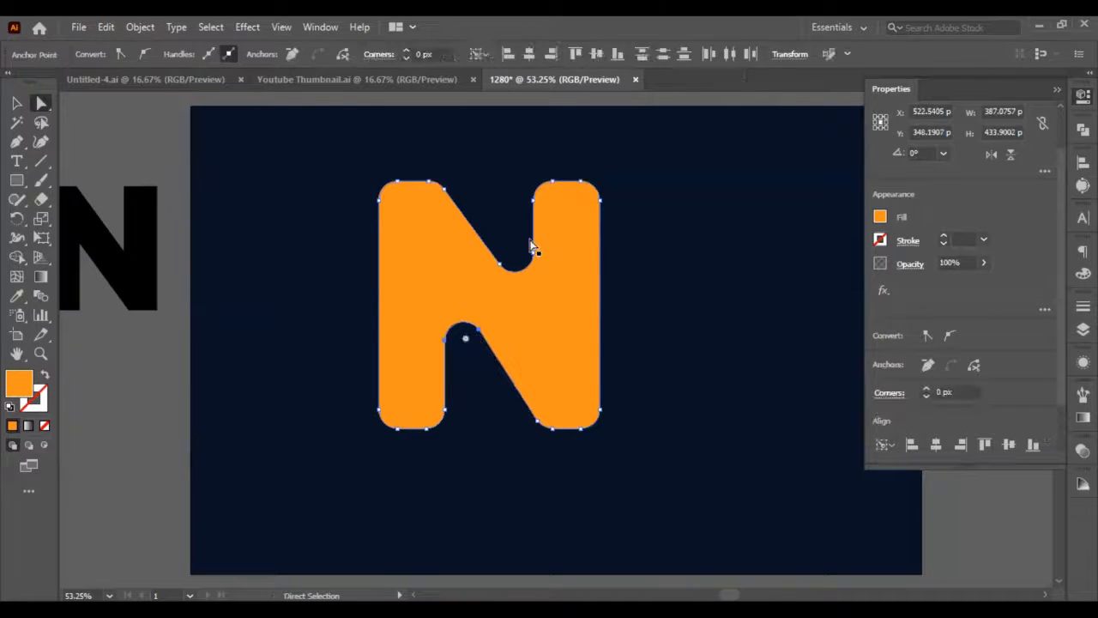
left_click(500, 264)
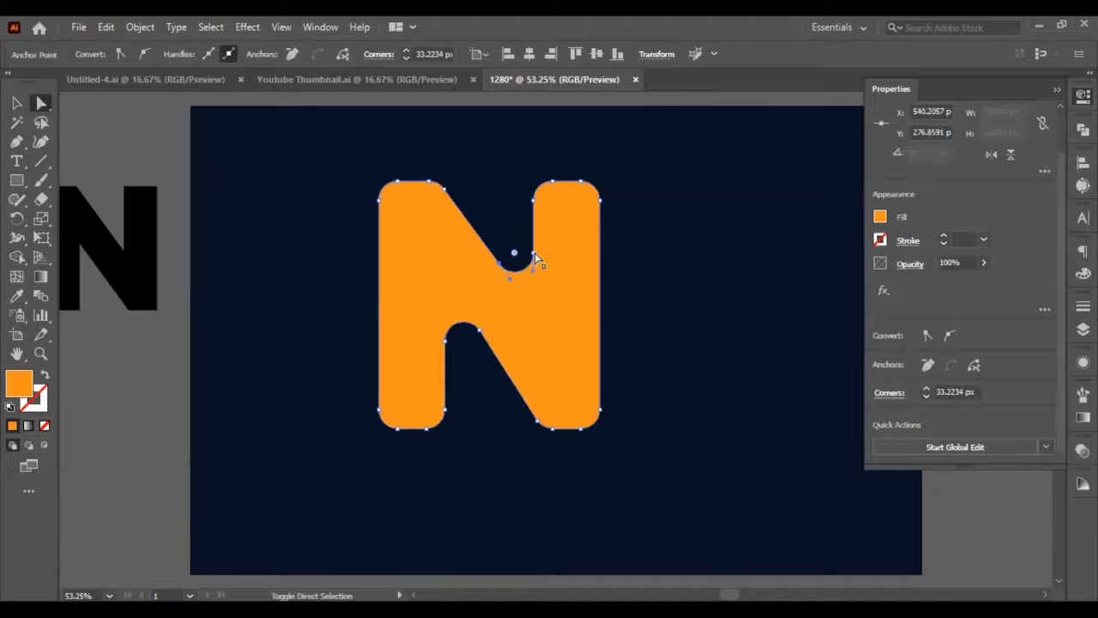
left_click(644, 246)
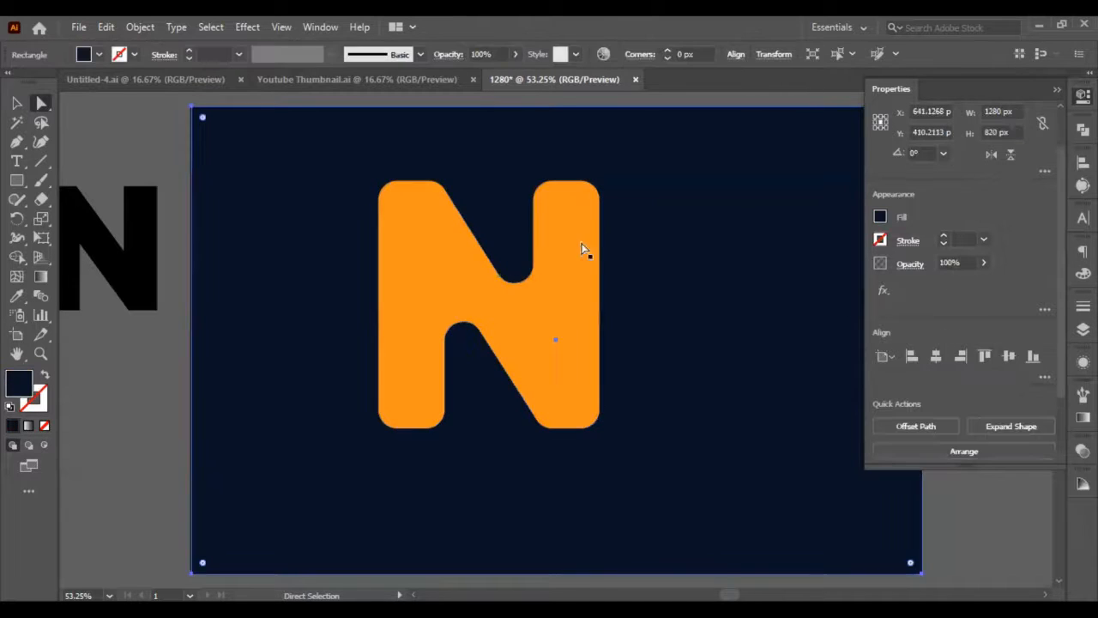
Lock the dark navy background rectangle in Layer 1.
scroll(459, 184, "up", 3)
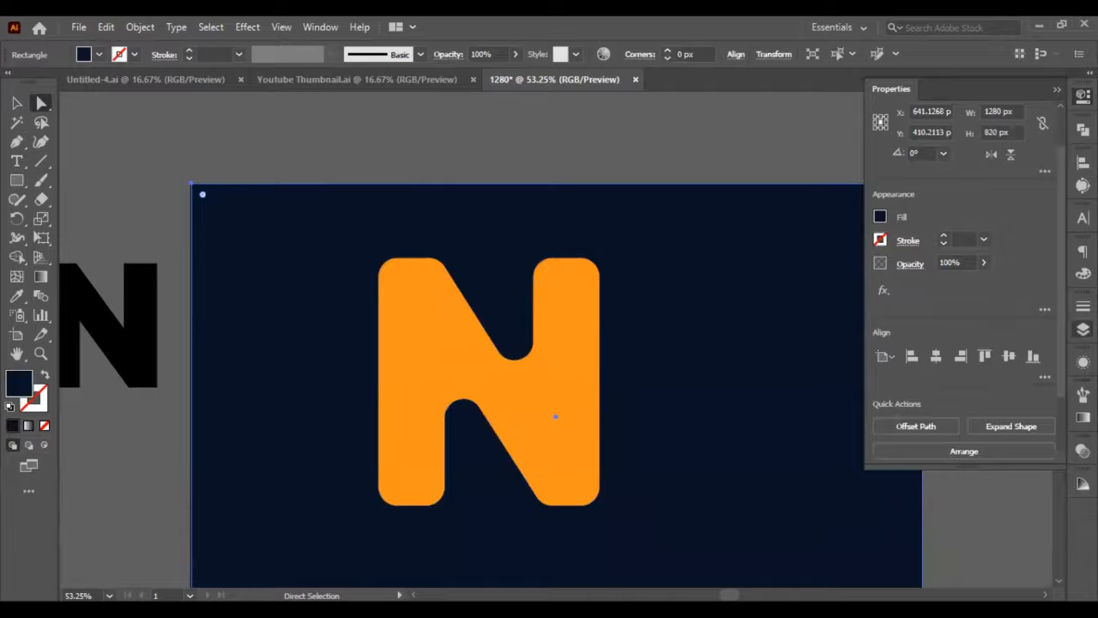
left_click(1082, 329)
left_click(925, 319)
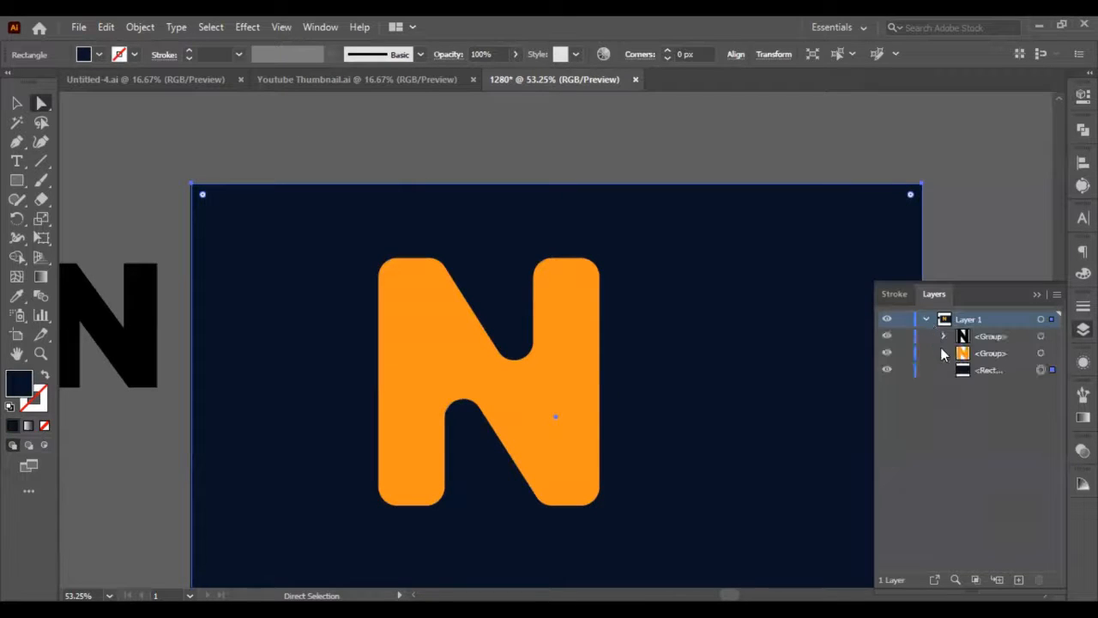
left_click(904, 370)
Narrow the orange N by moving its left edge 10 px inward and its right edge 10 px inward.
scroll(383, 197, "down", 3)
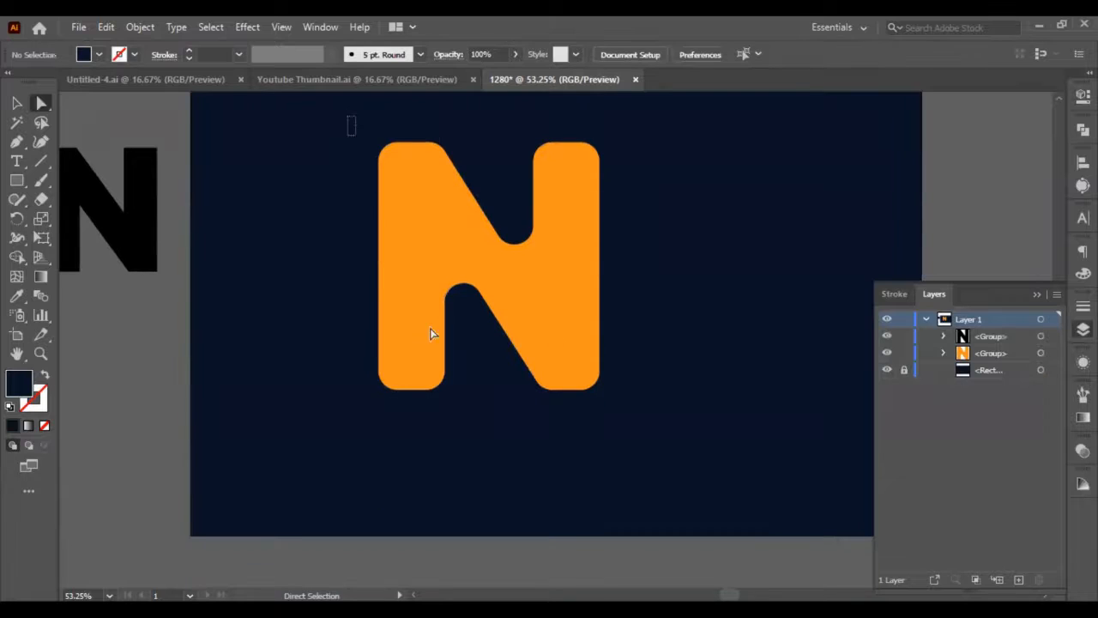
left_click_drag(430, 333, 405, 444)
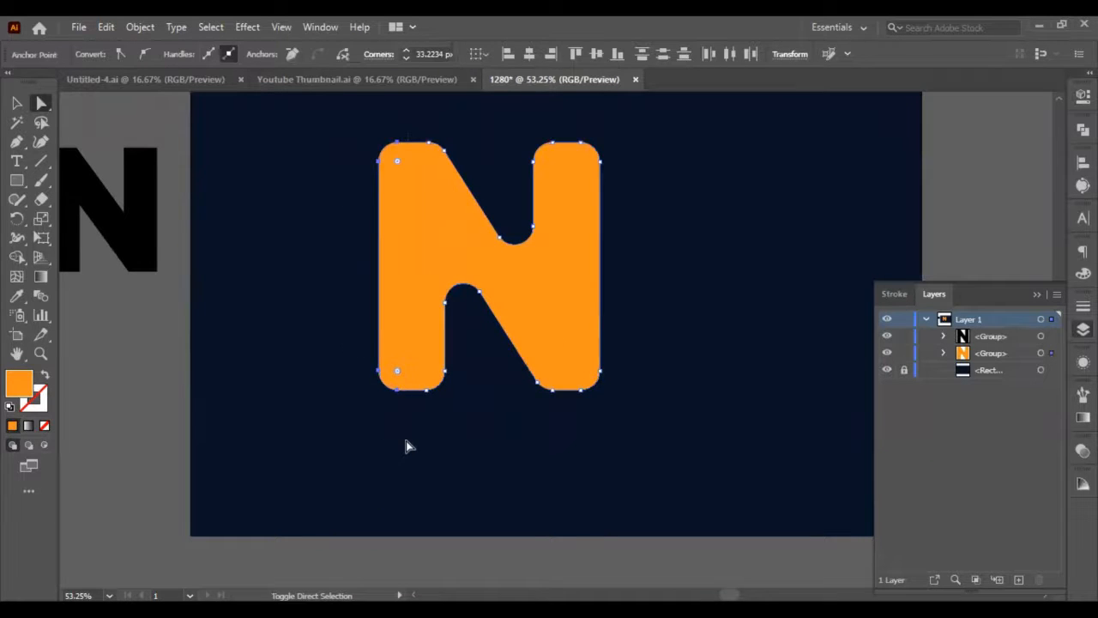
key("shift+Right")
left_click_drag(573, 120, 659, 446)
key("shift+Left")
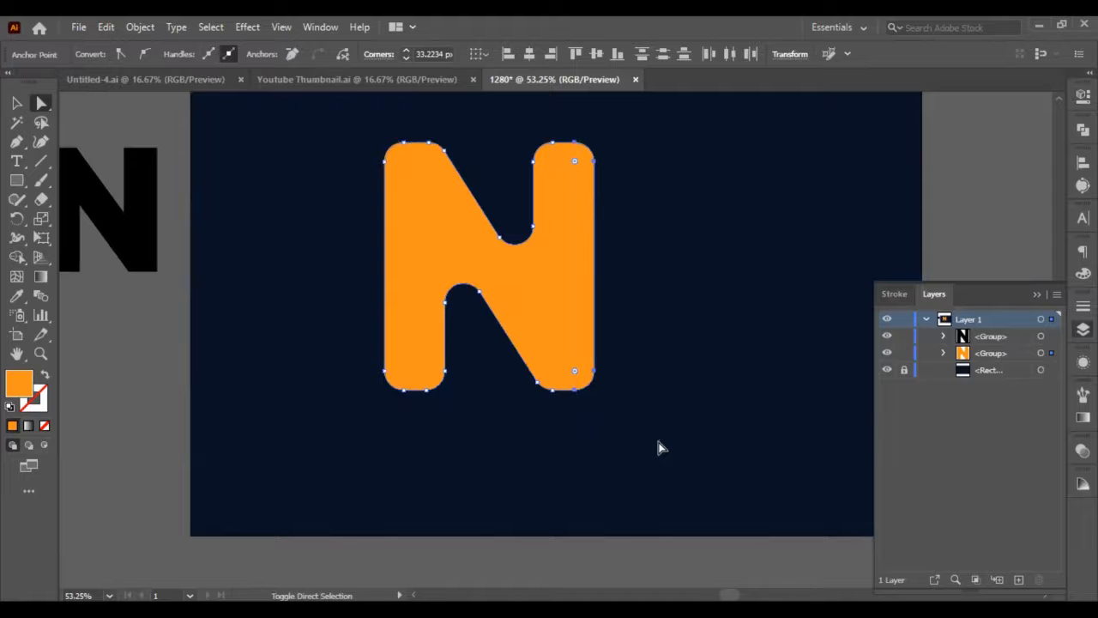
left_click(690, 381)
Draw an orange rectangle about 125 by 25 px across the N's upper-left corner, aligned with its top edge.
scroll(691, 379, "up", 3)
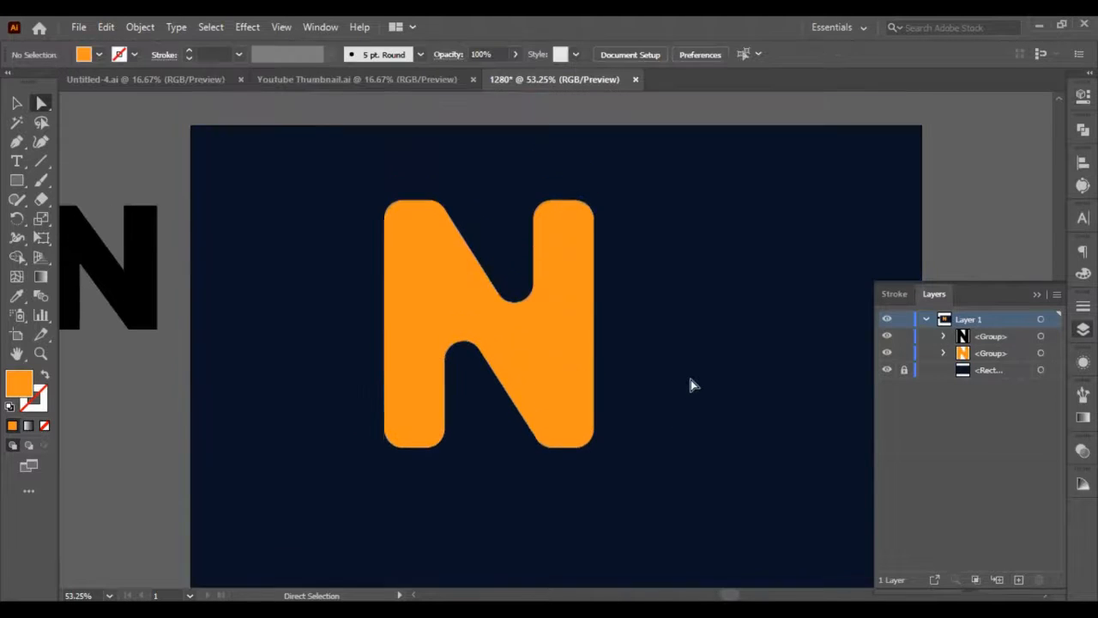
left_click(16, 103)
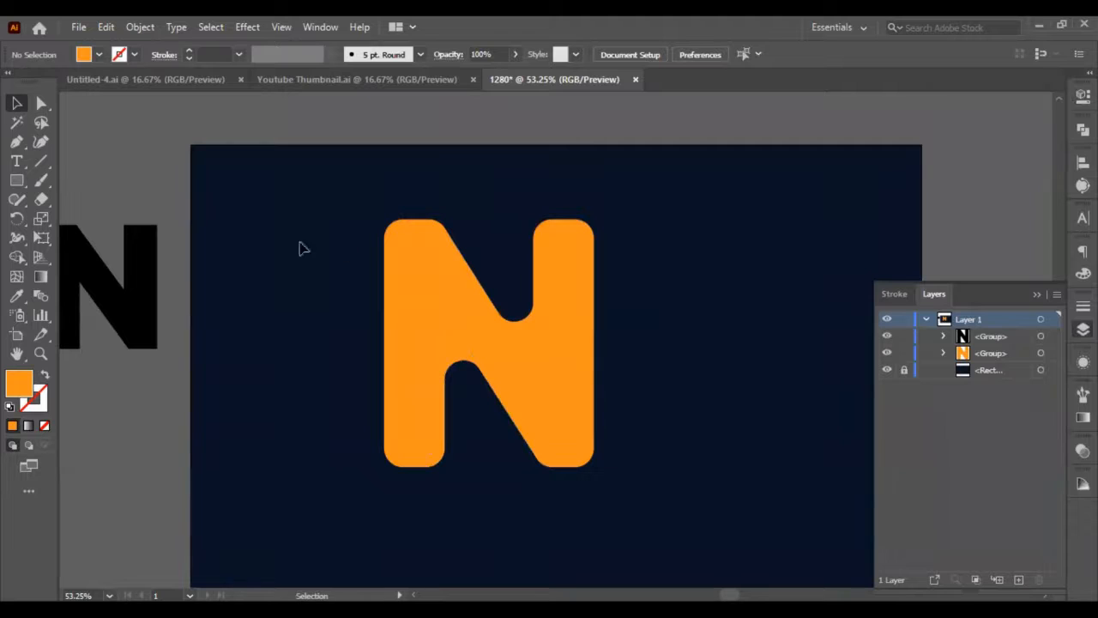
left_click(15, 180)
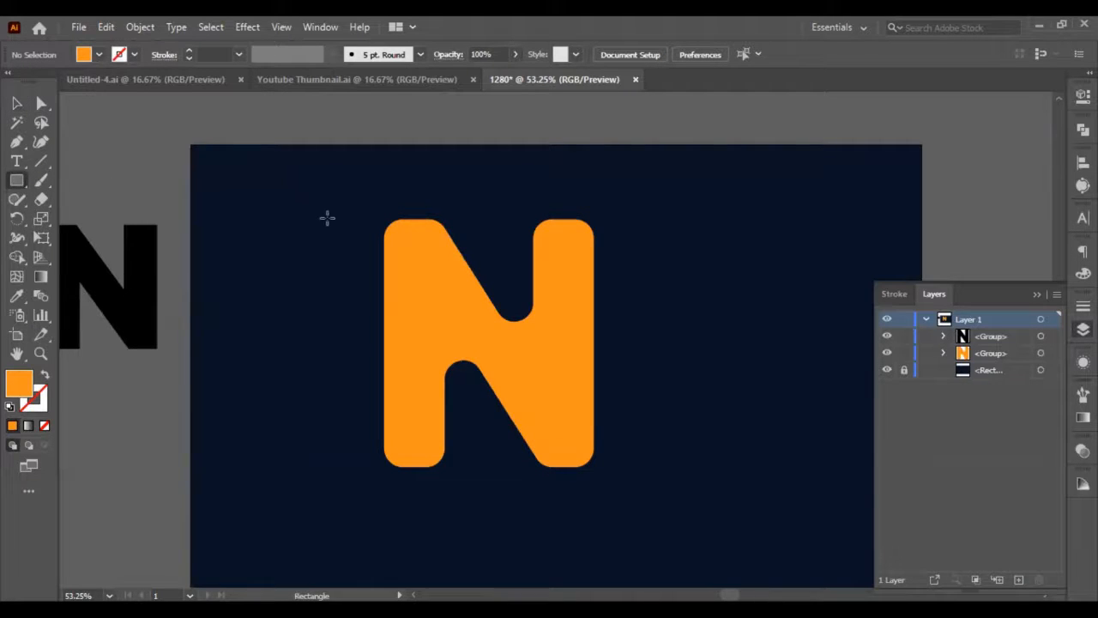
scroll(327, 216, "up", 1)
left_click_drag(352, 245, 443, 260)
left_click(16, 103)
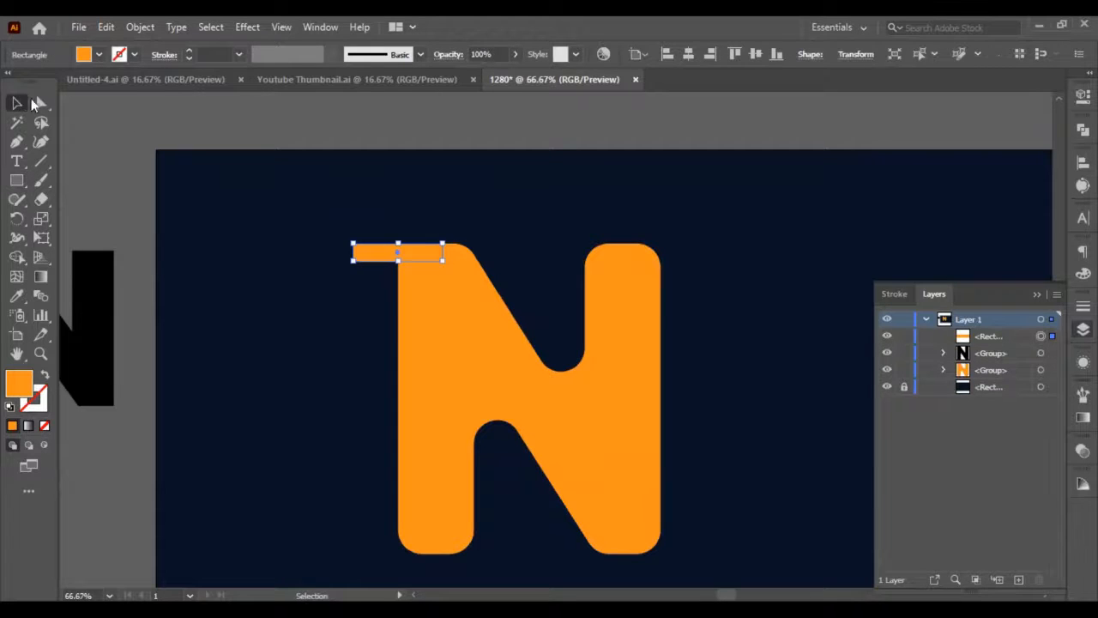
Set the small rectangle's width to 130 px and its height to 25 px.
left_click(1082, 96)
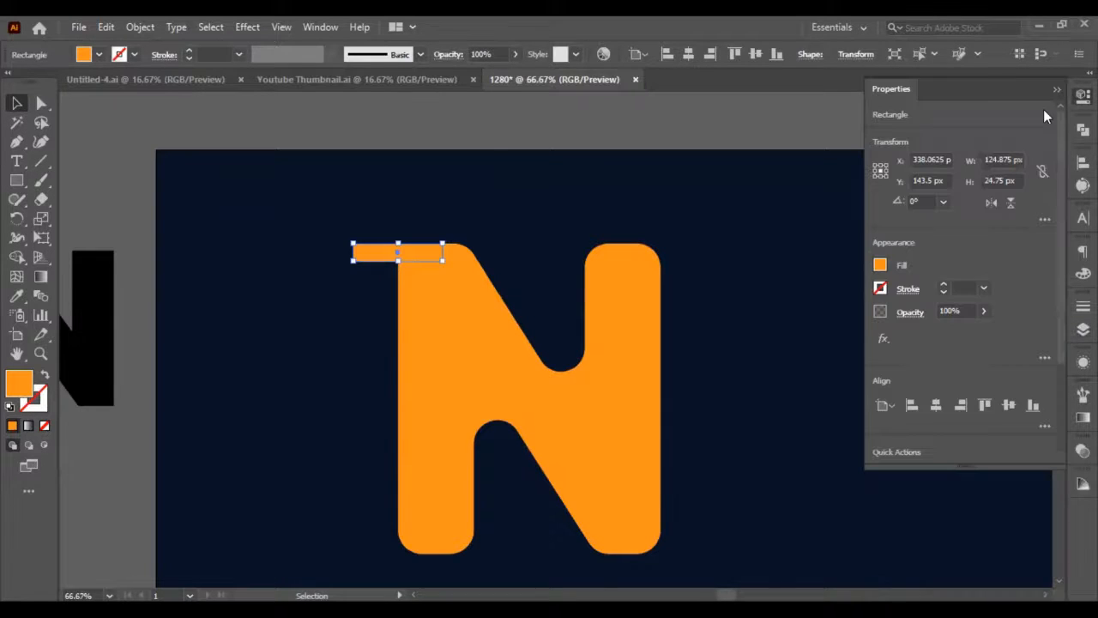
left_click(1011, 175)
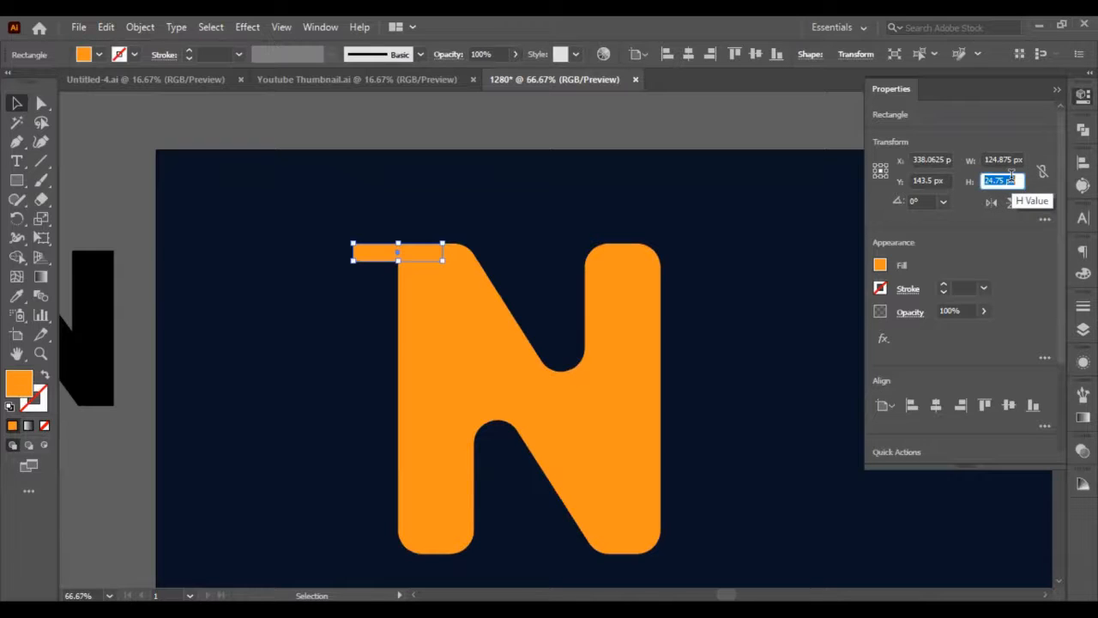
type("20")
key("Return")
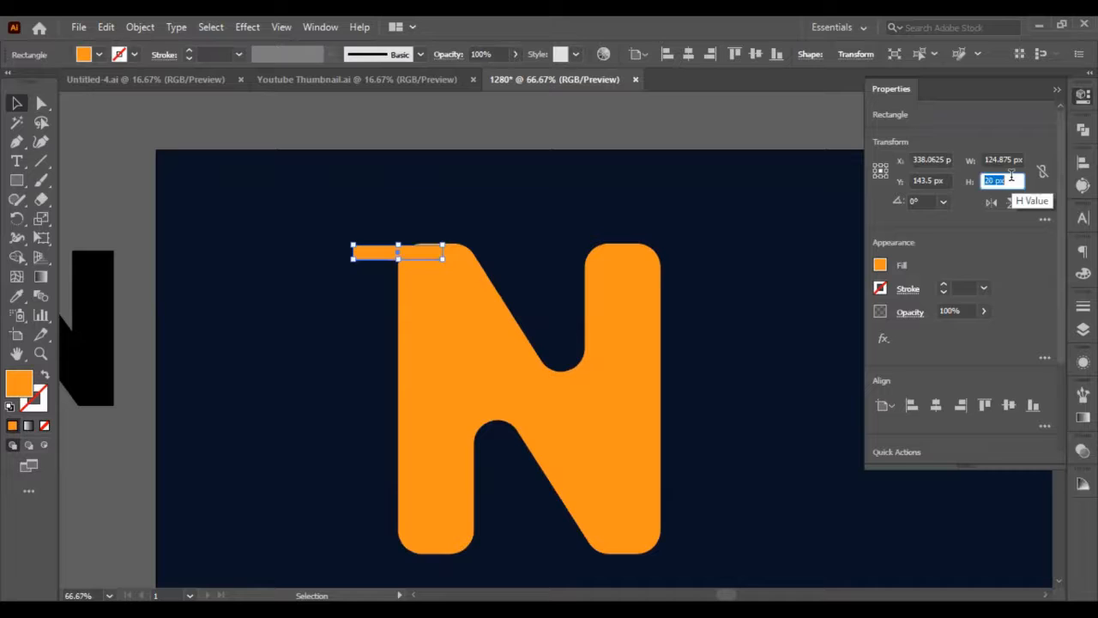
left_click(1004, 161)
type("130")
key("Return")
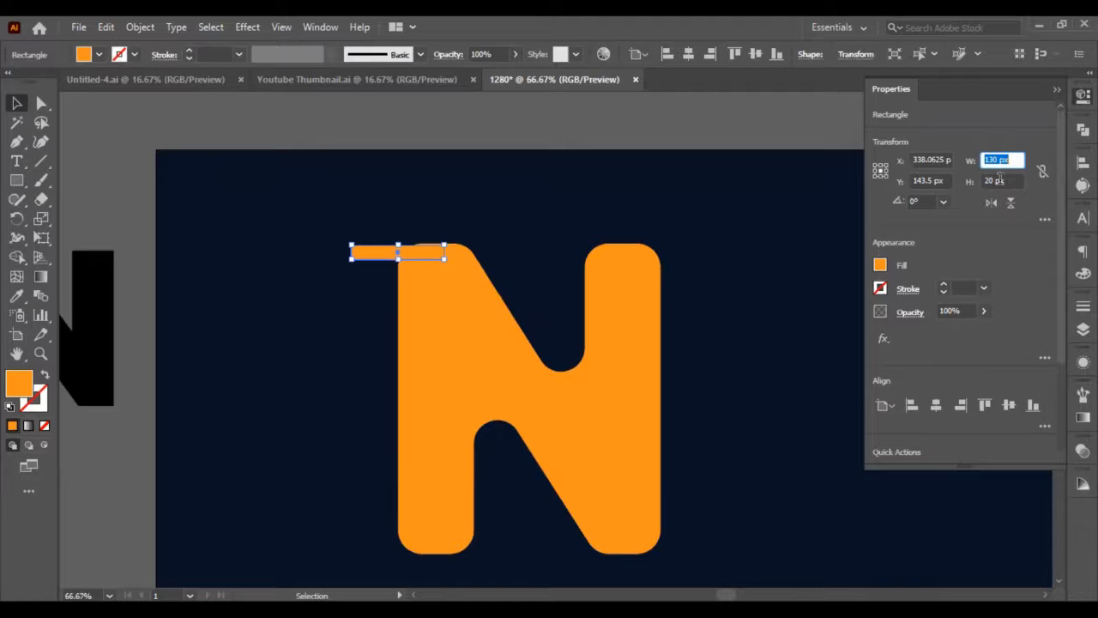
left_click(988, 180)
key("Return")
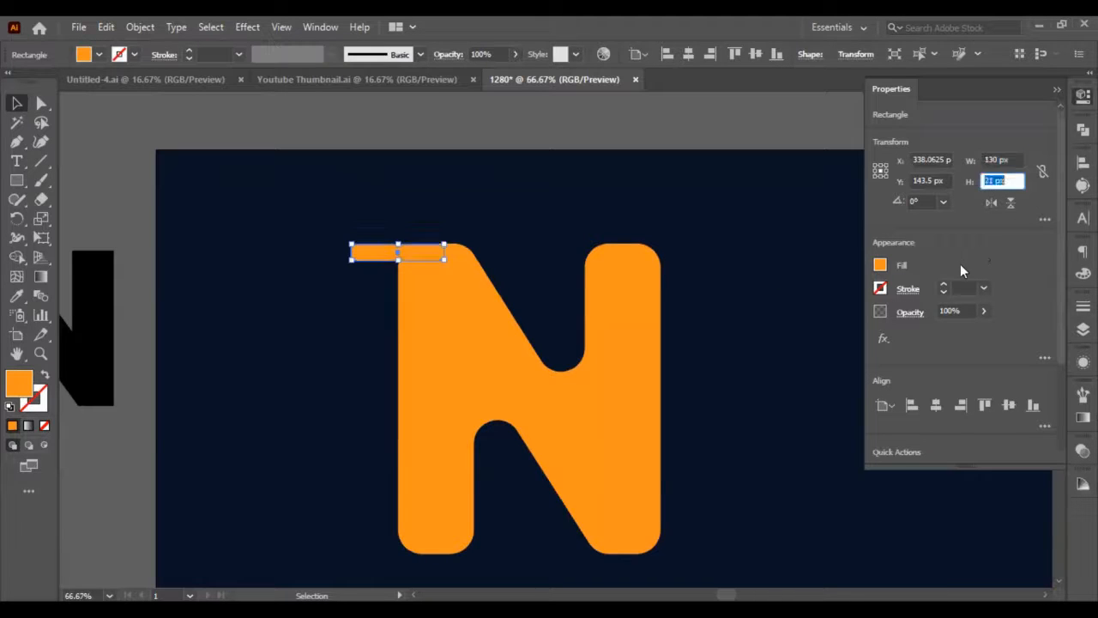
left_click(339, 271)
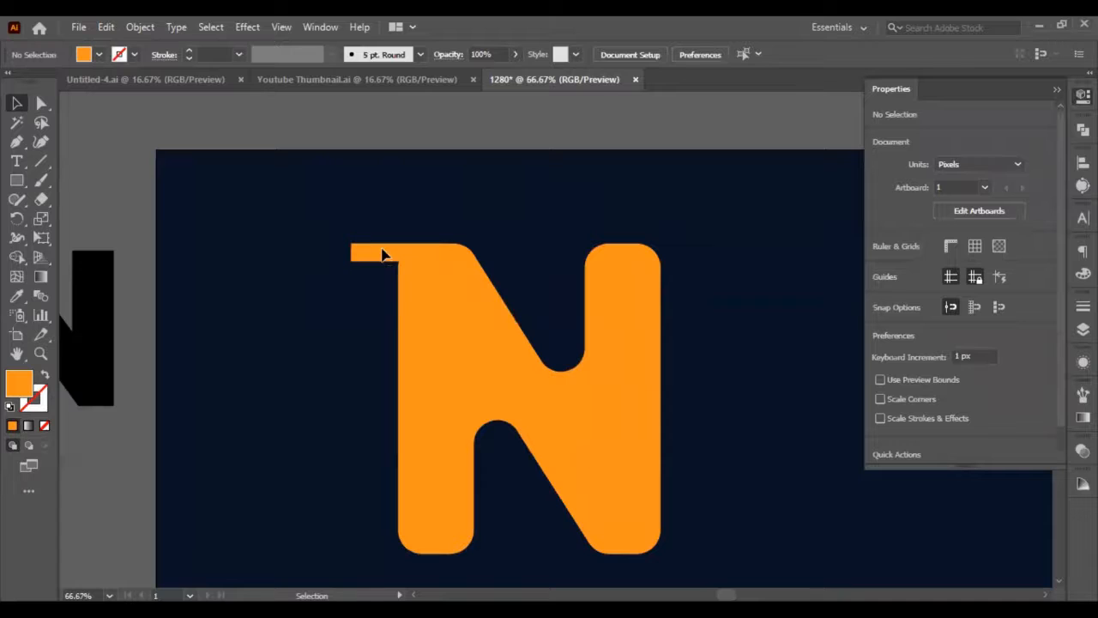
Fully round the small rectangle's corners to make a pill-shaped bar.
left_click(382, 251)
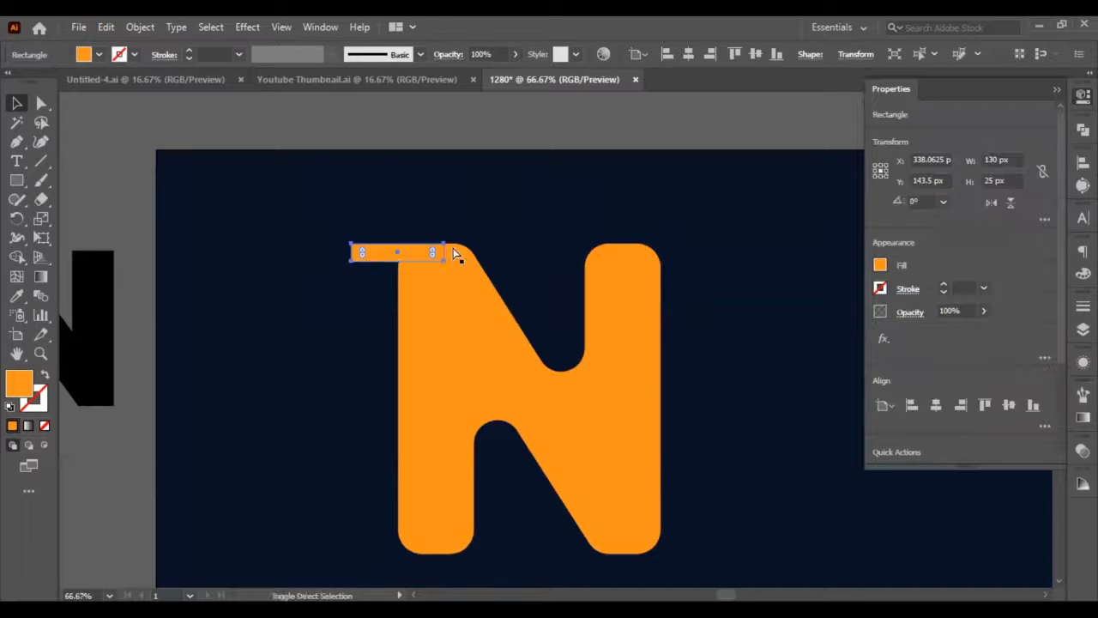
key("a")
left_click_drag(362, 254, 436, 255)
key("v")
left_click(500, 217)
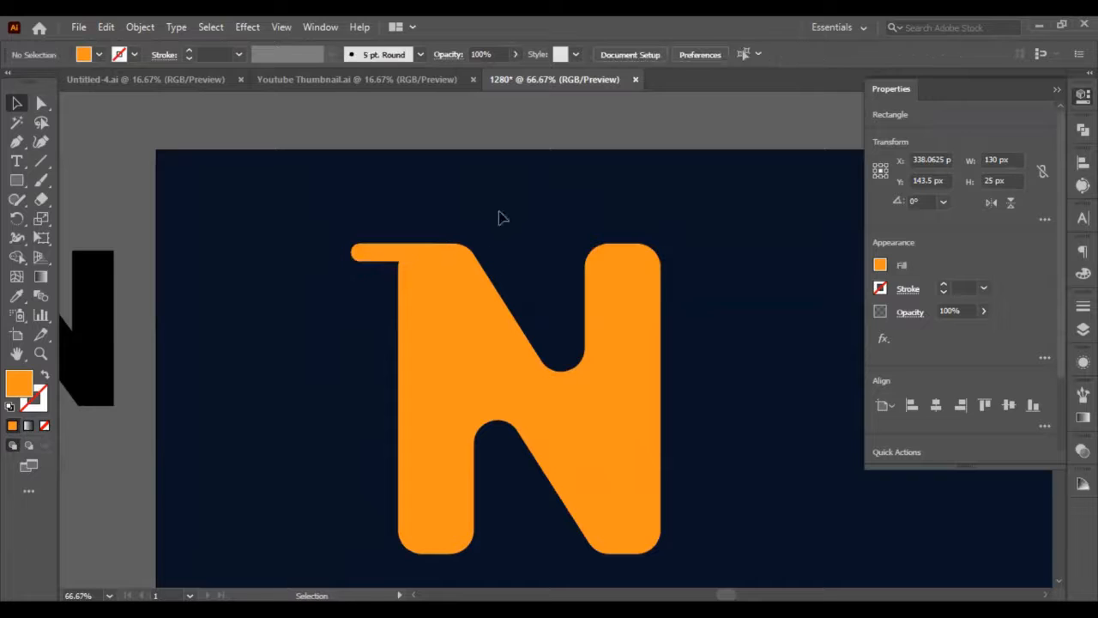
Duplicate the rounded bar and move the copy 25 px down, directly beneath the original.
left_click(395, 257)
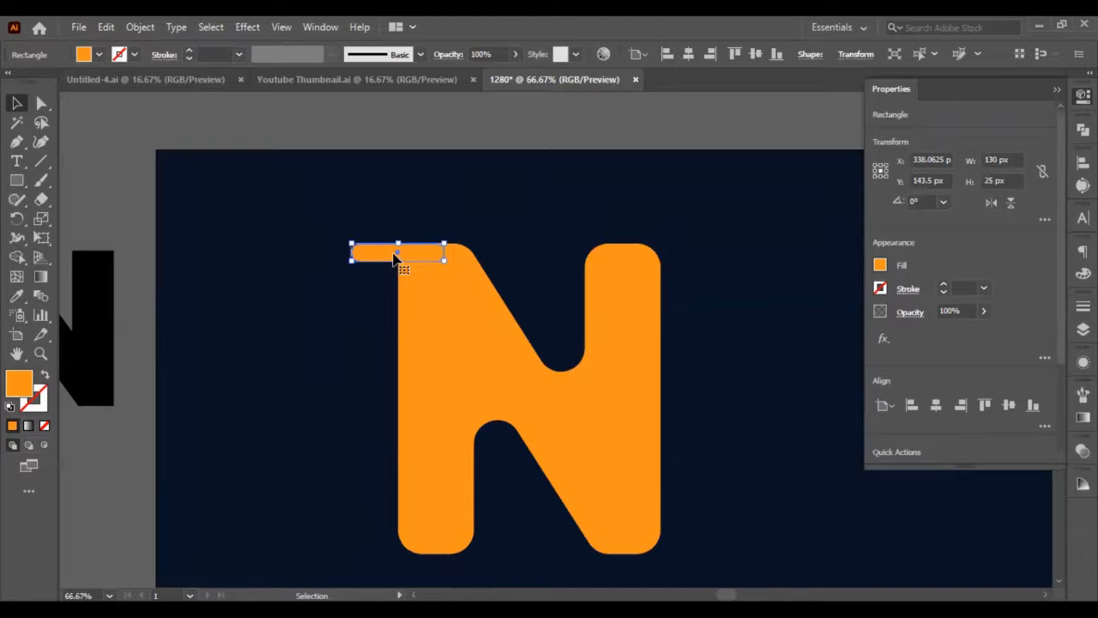
key("a")
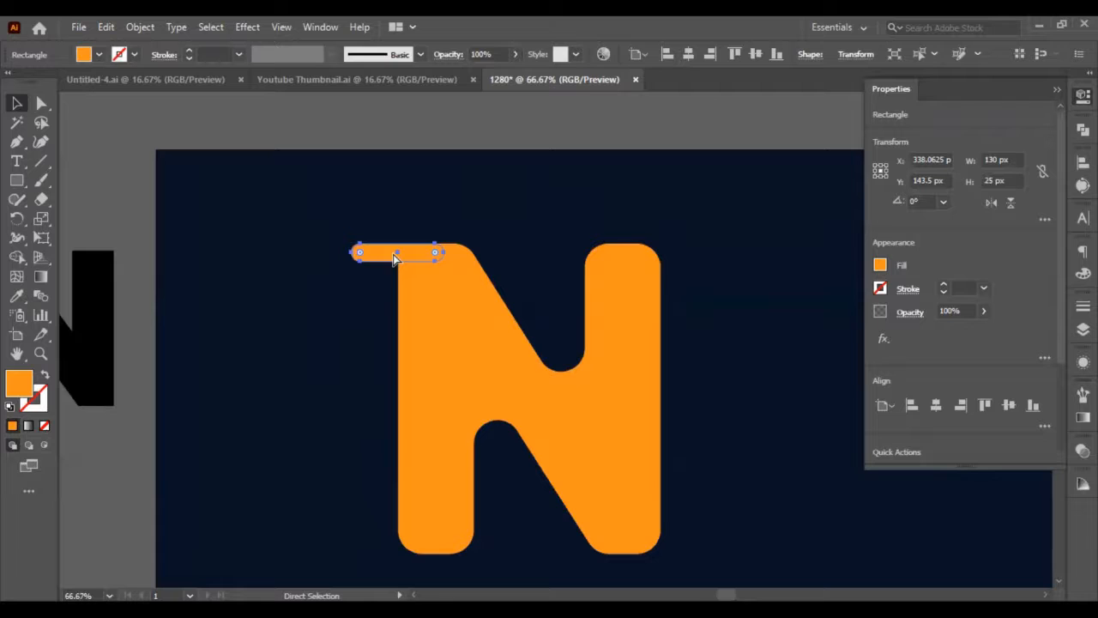
key("v")
key("shift+Down")
key("shift+Down")
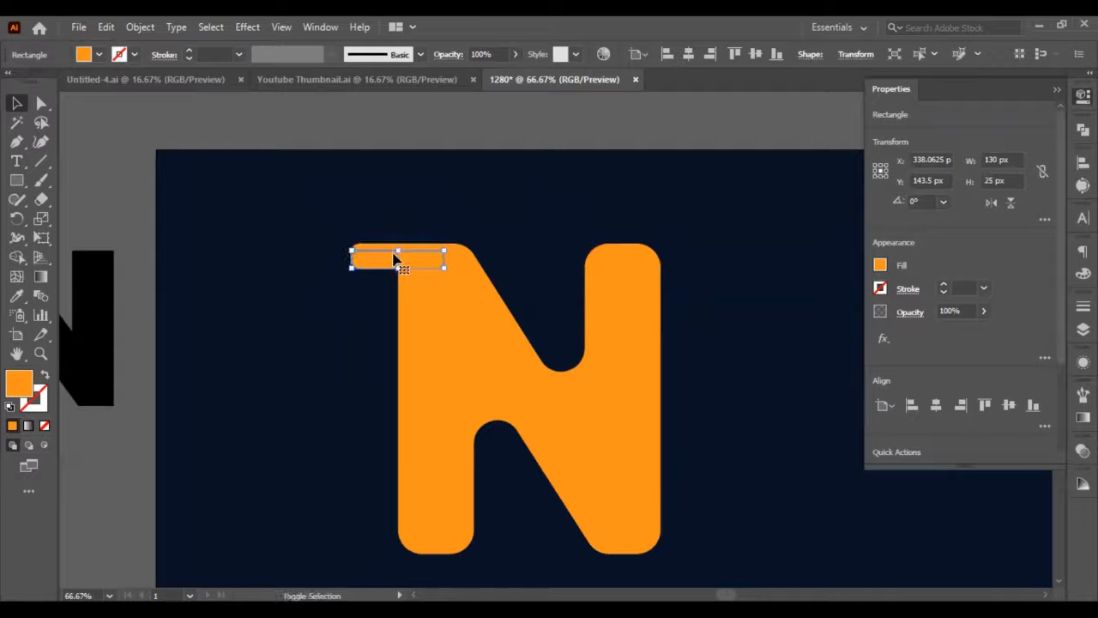
key("Down")
key("Down")
key("Down")
key("Down")
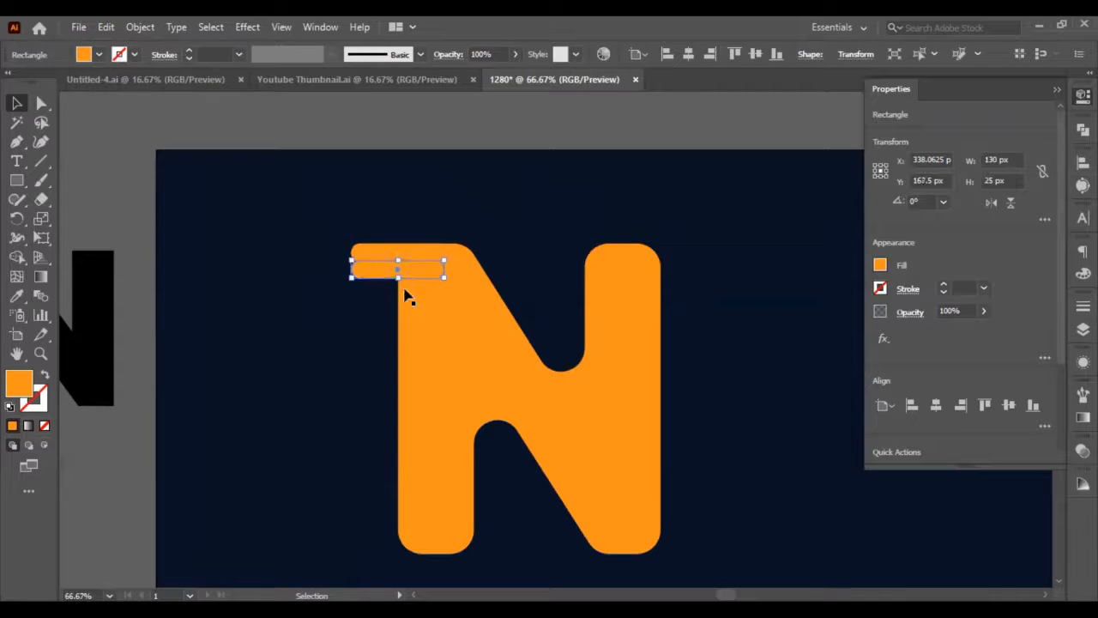
key("Down")
Try nudging the lower rounded bar down by 1 px and 10 px, returning it against the upper bar each time.
key("a")
scroll(350, 246, "left", 2)
scroll(350, 245, "left", 1)
key("v")
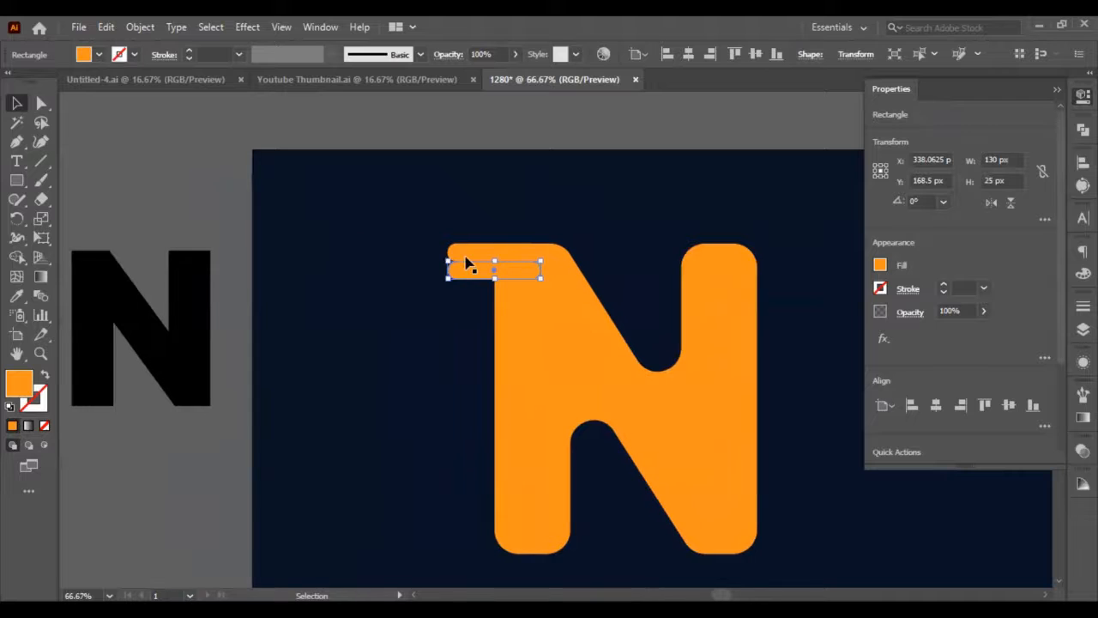
scroll(461, 257, "up", 3)
scroll(558, 395, "up", 2)
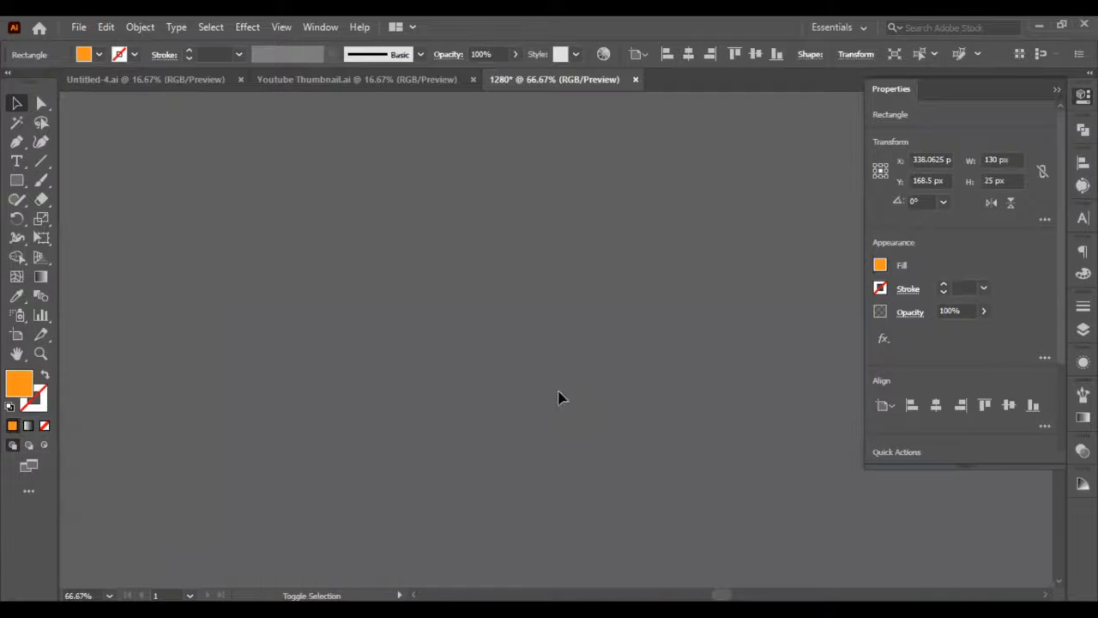
scroll(521, 440, "down", 2)
key("ctrl+equal")
key("ctrl+equal")
key("ctrl+equal")
key("ctrl+equal")
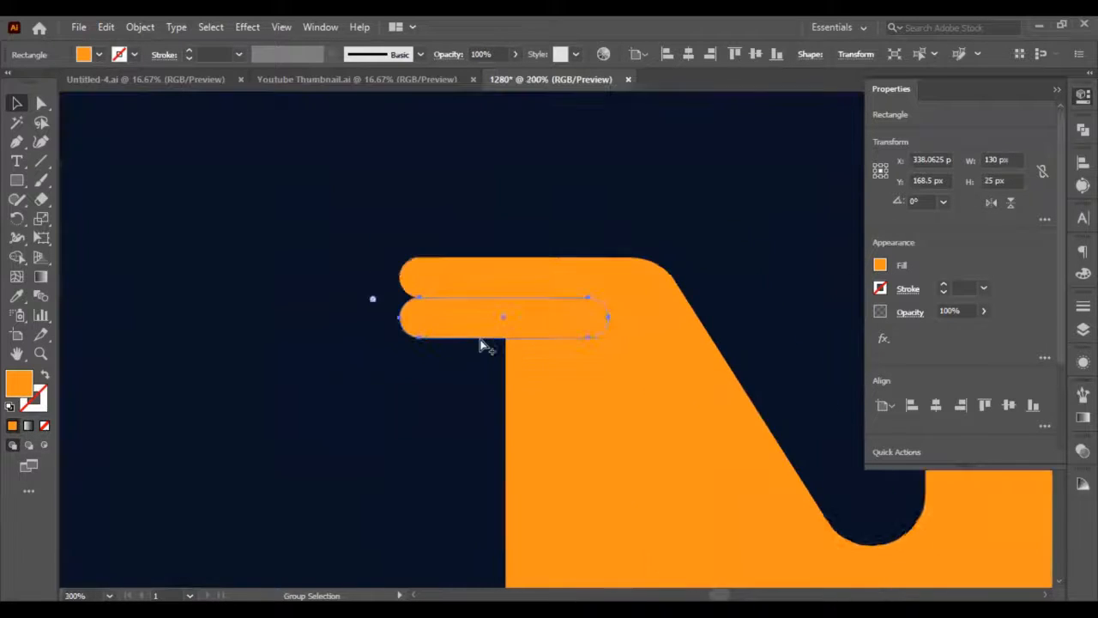
key("Down")
key("Up")
key("shift+Down")
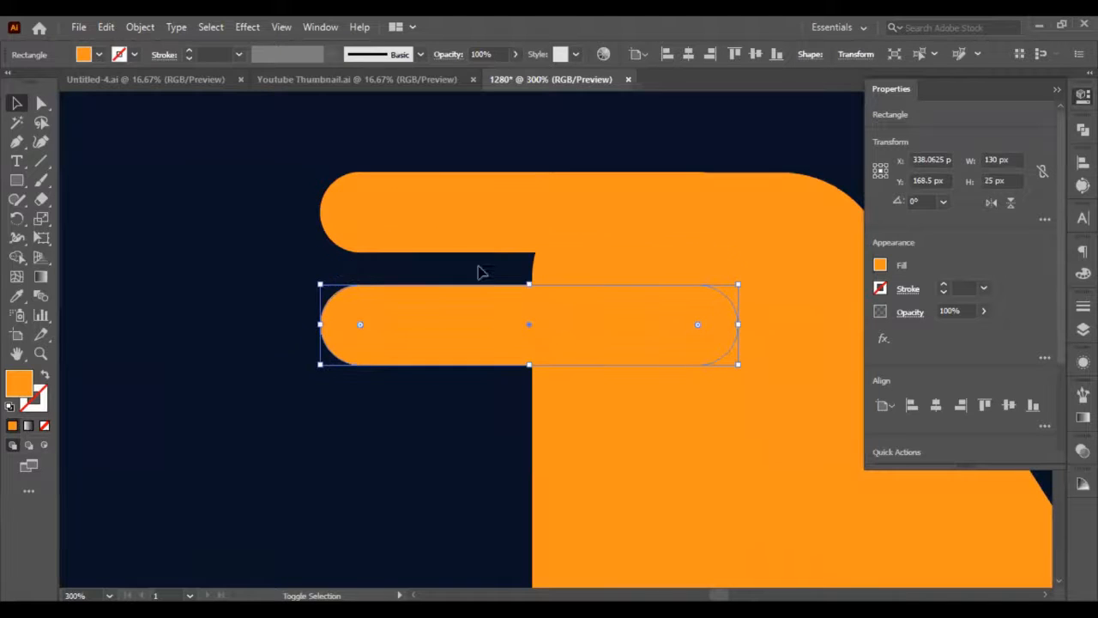
key("shift+Up")
left_click(487, 421)
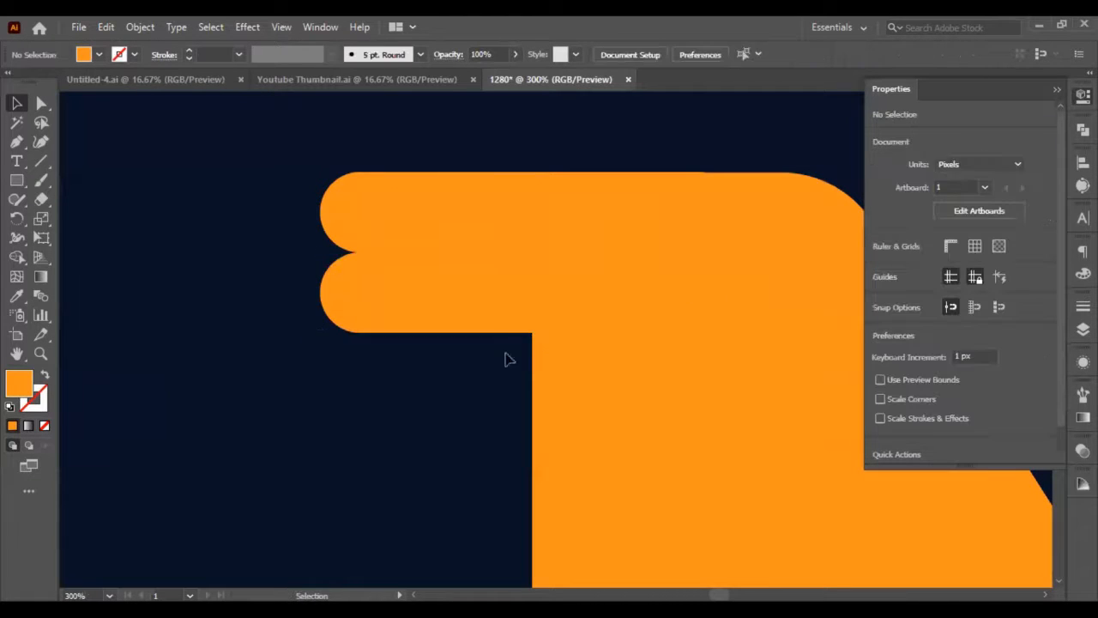
Duplicate both rounded bars and move the copies 50 px down, directly beneath the originals.
left_click(491, 320)
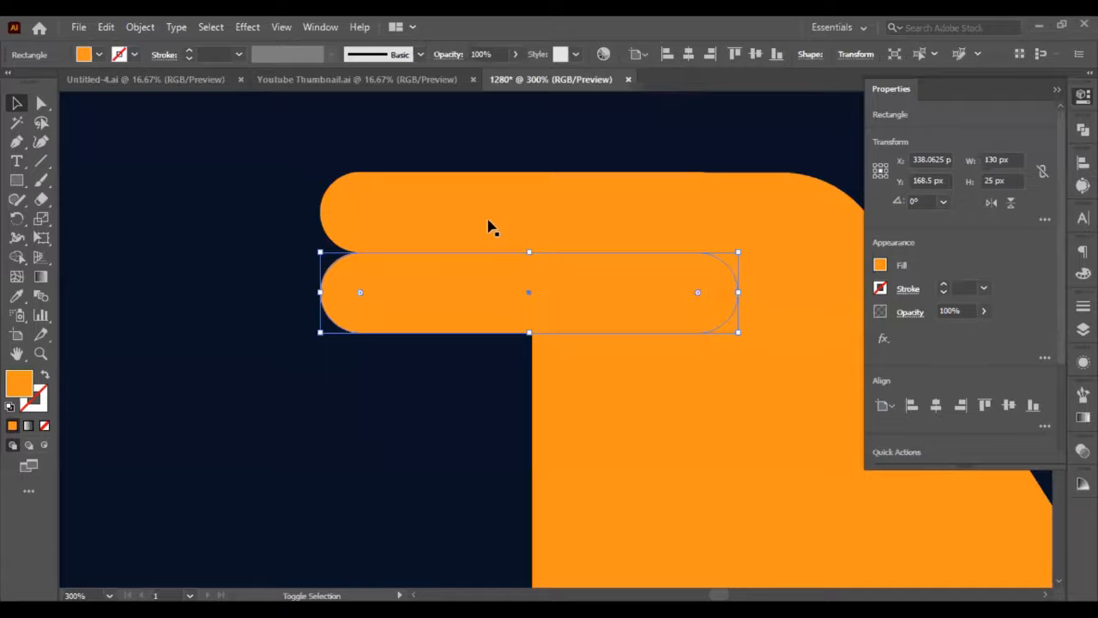
left_click(444, 198, "shift")
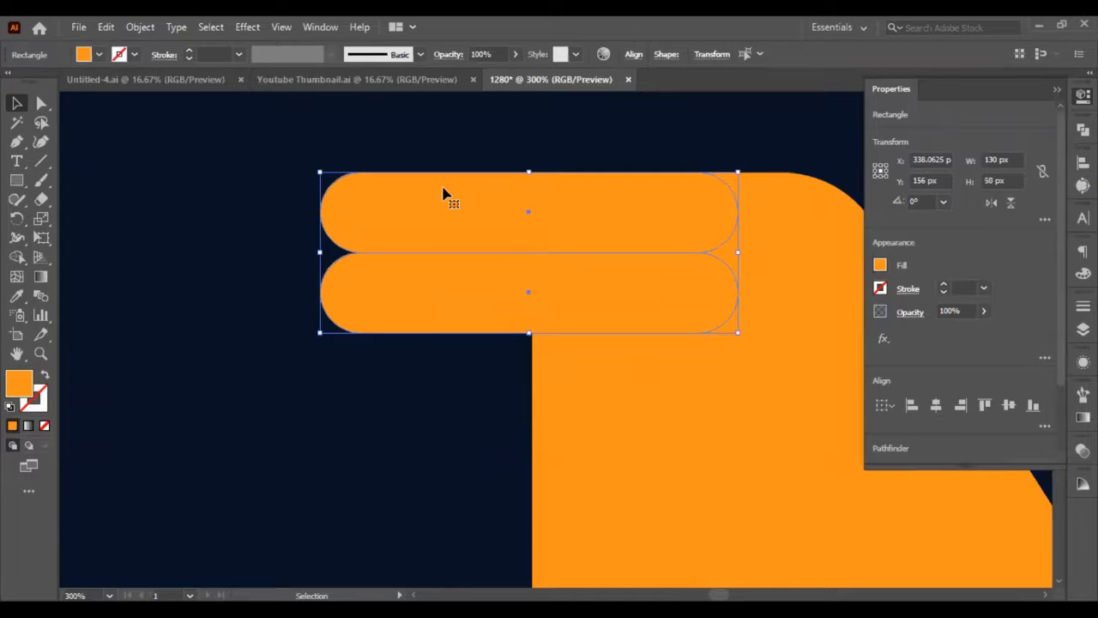
key("a")
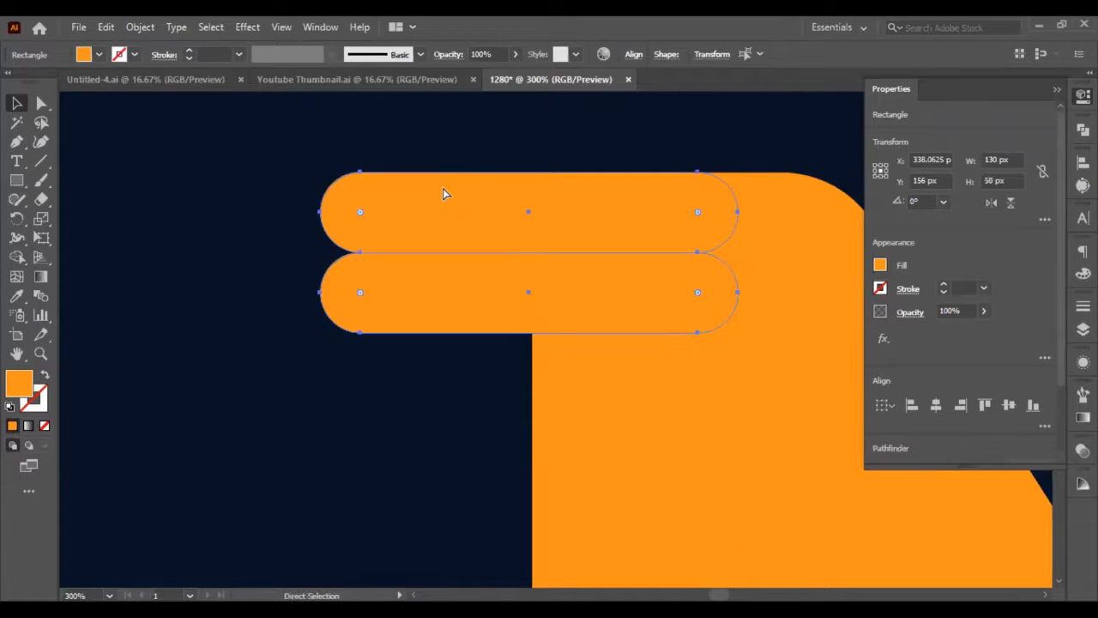
key("v")
key("shift+Down")
key("shift+Down")
key("shift+Down")
key("shift+Down")
key("shift+Down")
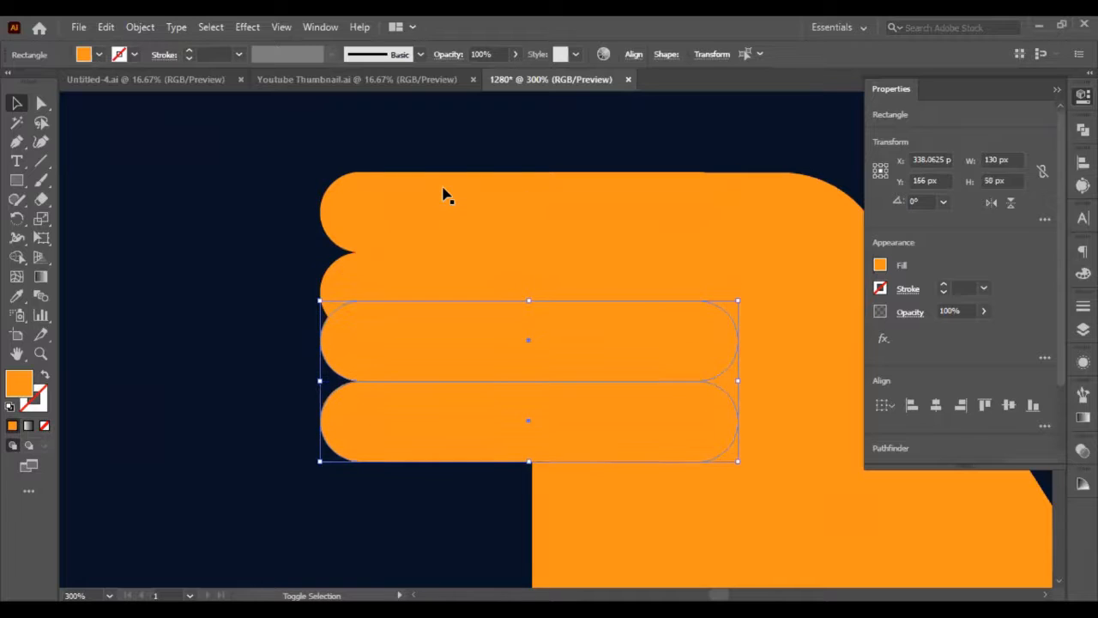
key("Down")
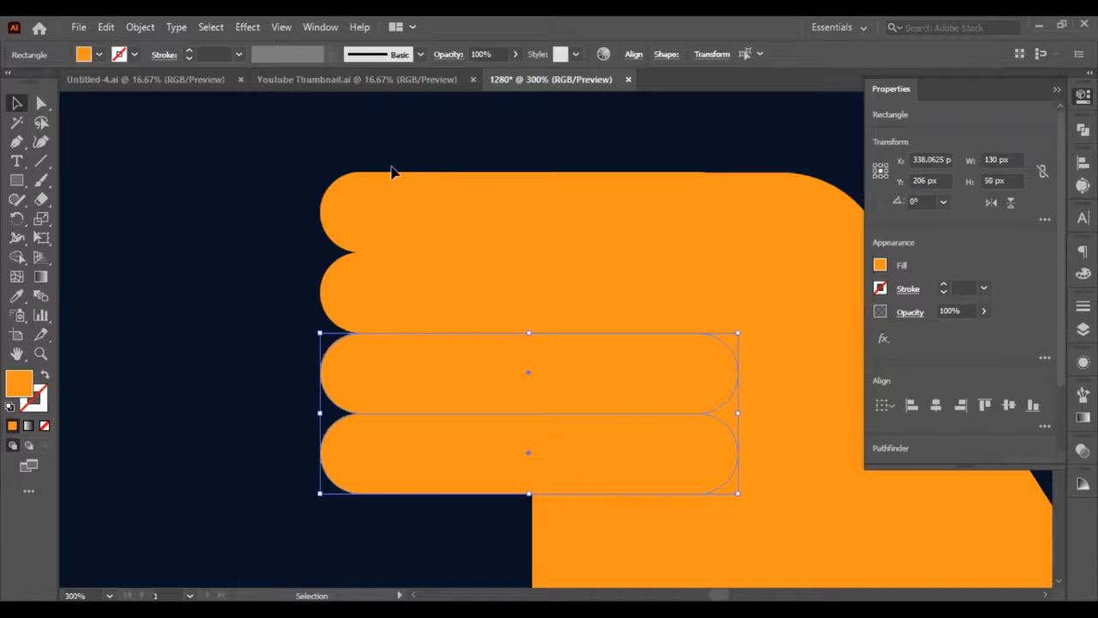
Duplicate the upper two left bars and move the copies about 250 px right so they extend from the N's right stem.
scroll(360, 147, "down", 4)
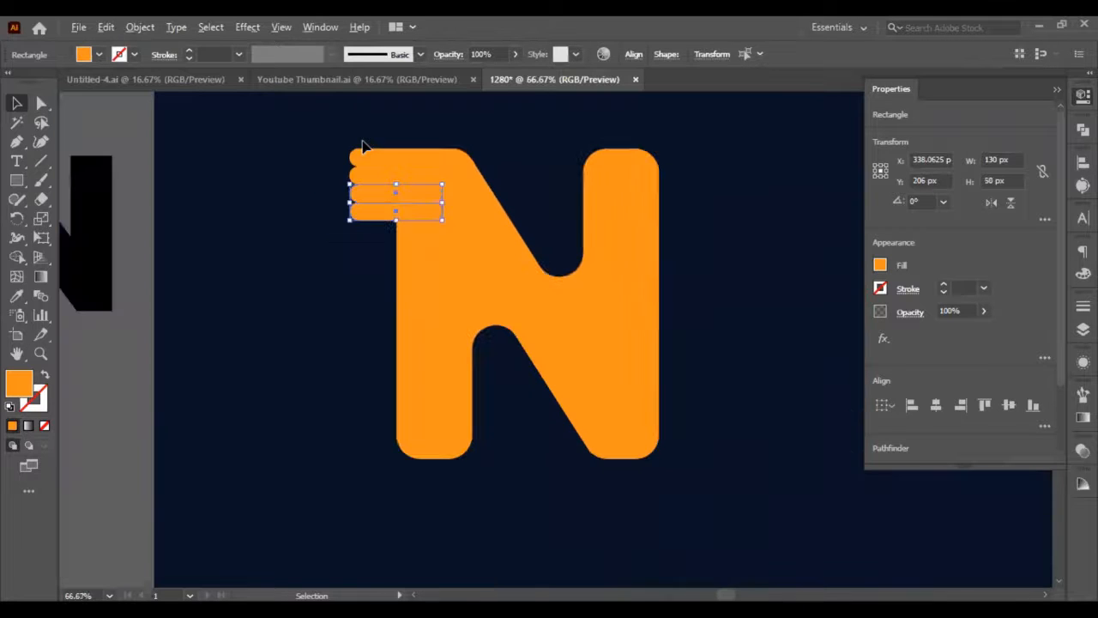
left_click(378, 174)
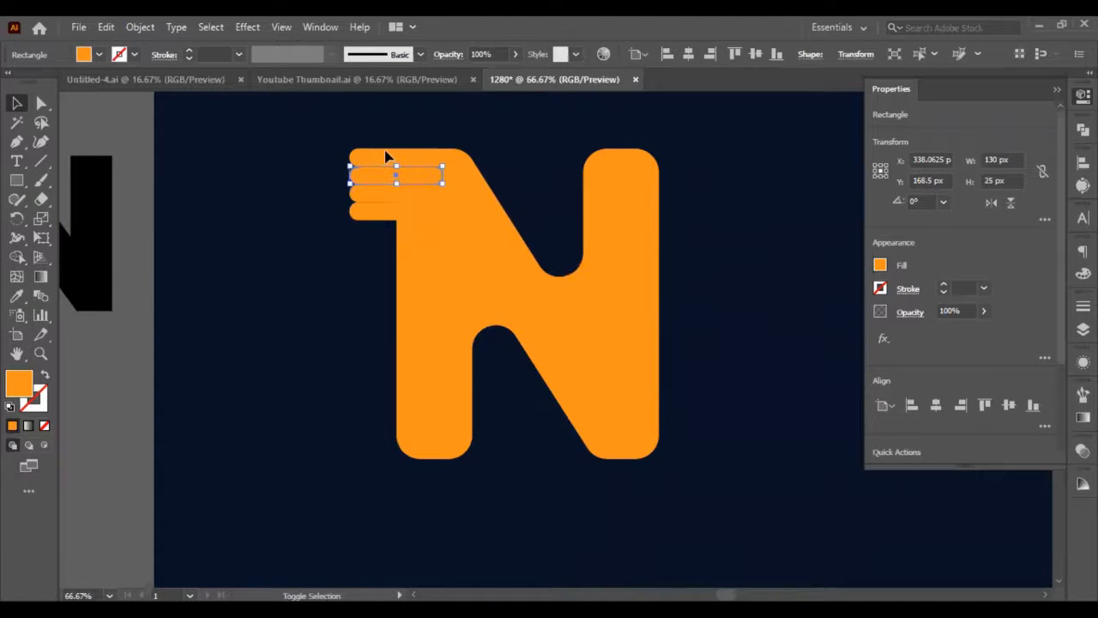
left_click(386, 155, "shift")
key("a")
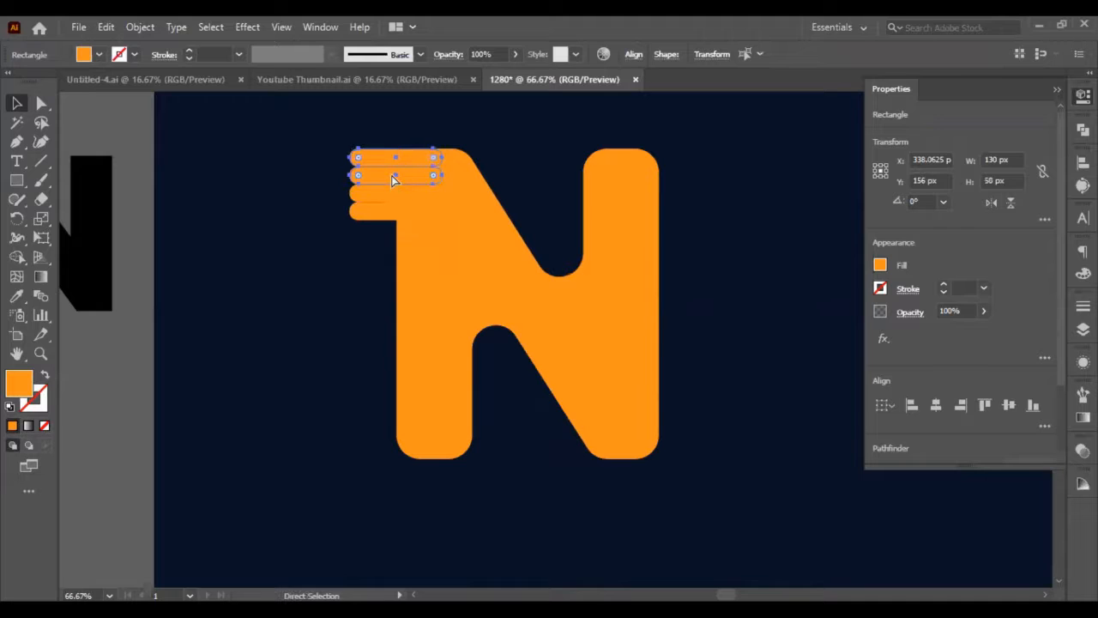
key("v")
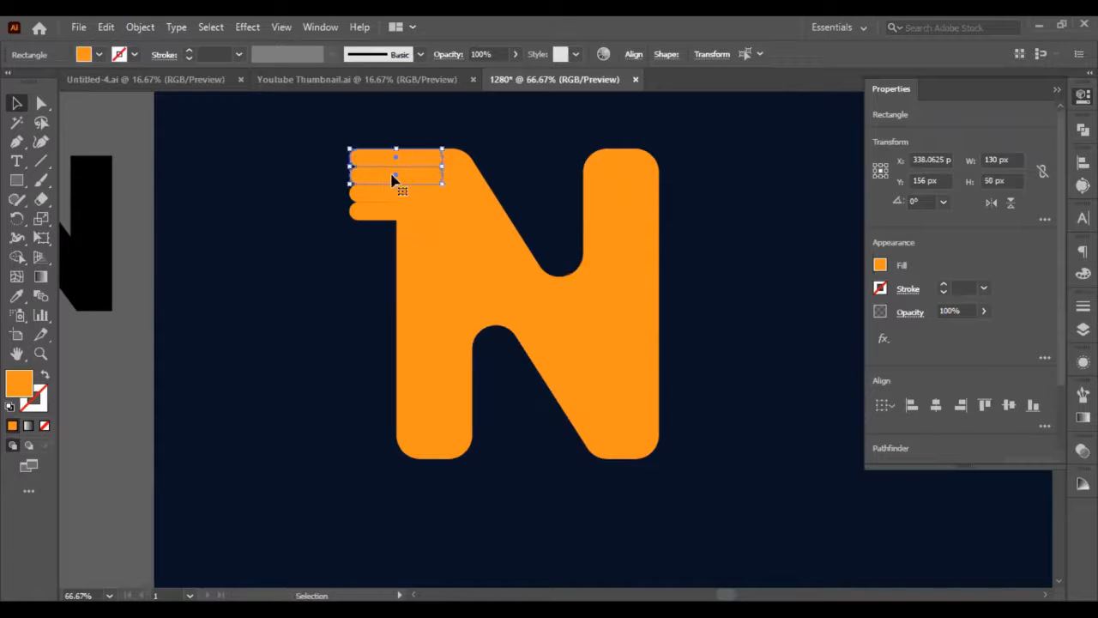
key("a")
key("ctrl+f")
key("shift+Right")
key("shift+Right")
key("shift+Right")
key("shift+Right")
key("shift+Right")
key("shift+Right")
key("shift+Right")
key("shift+Right")
key("shift+Right")
key("shift+Right")
key("shift+Right")
key("shift+Right")
key("shift+Right")
key("shift+Right")
key("shift+Right")
key("shift+Right")
key("shift+Right")
key("shift+Right")
key("shift+Right")
key("shift+Right")
key("shift+Right")
key("shift+Right")
key("shift+Right")
key("shift+Right")
key("shift+Right")
key("shift+Right")
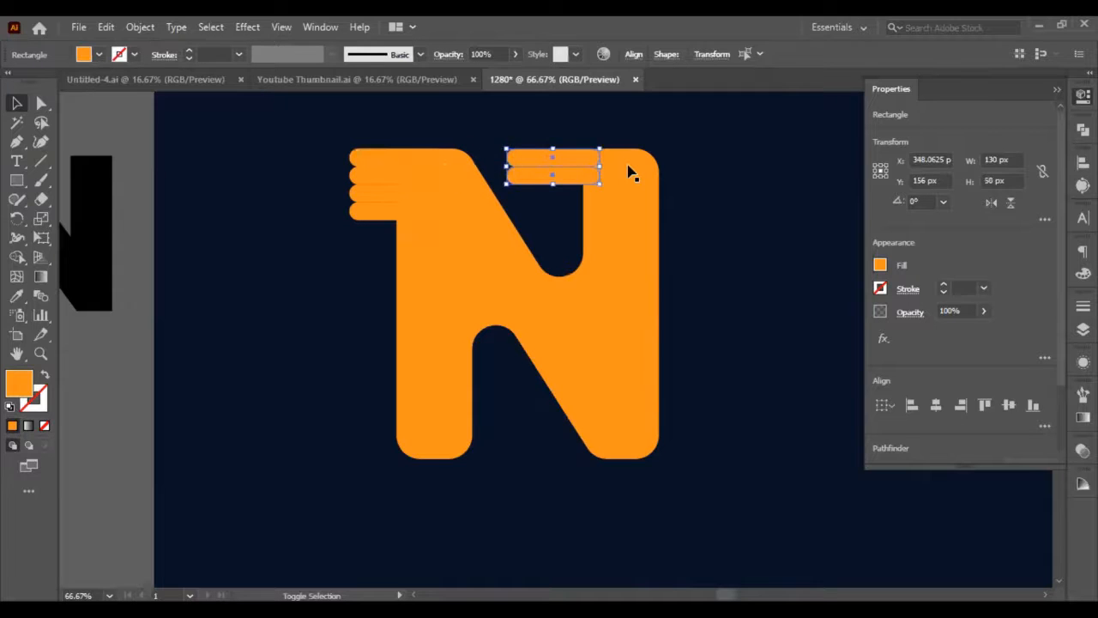
left_click(695, 177)
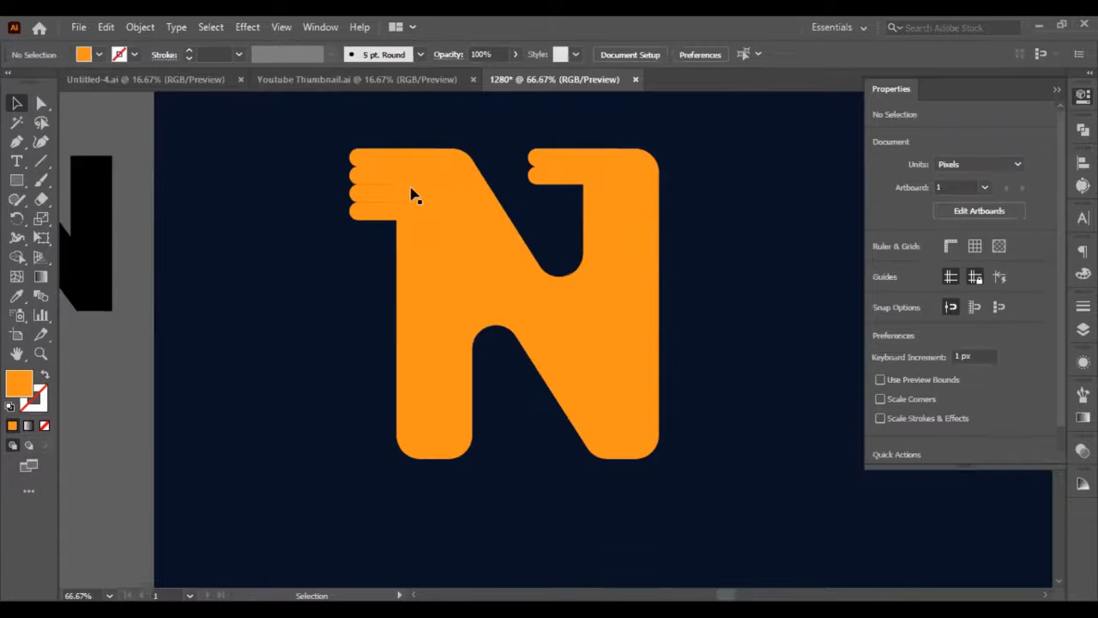
Place a backup copy of the whole N with all its bars outside the artboard, up and to the left.
left_click(364, 176)
left_click(381, 214, "shift")
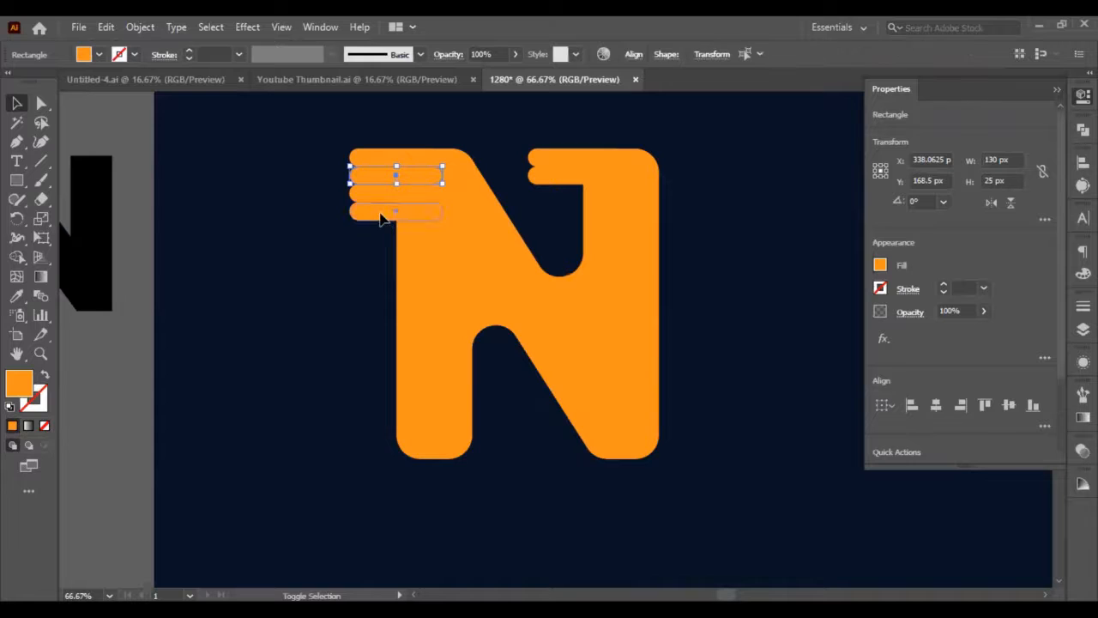
left_click(279, 170)
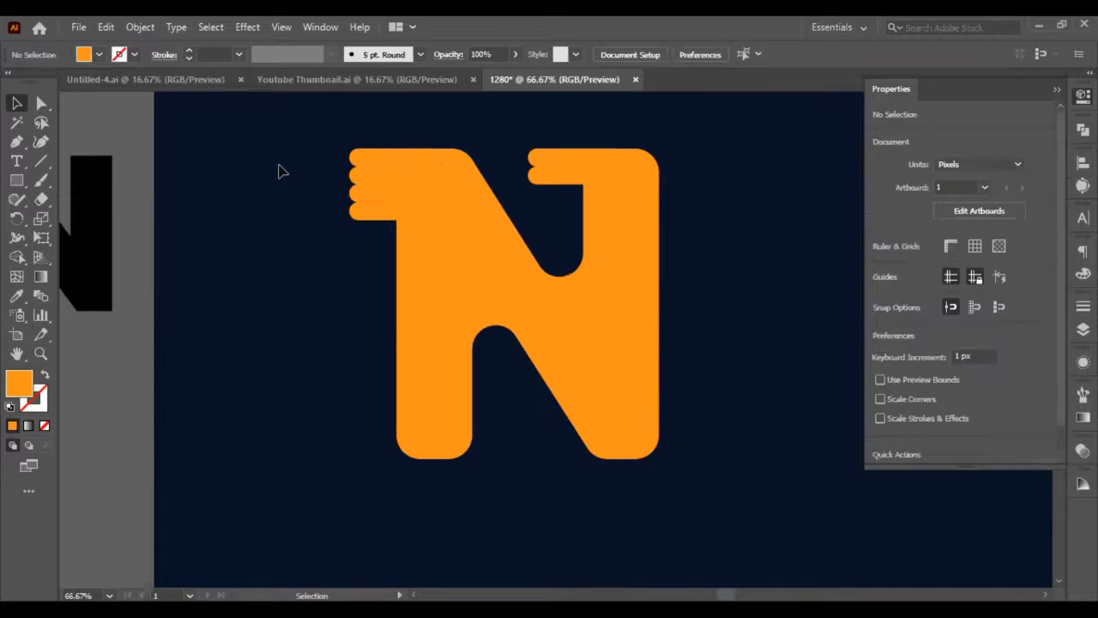
left_click_drag(318, 157, 814, 532)
scroll(792, 512, "down", 3)
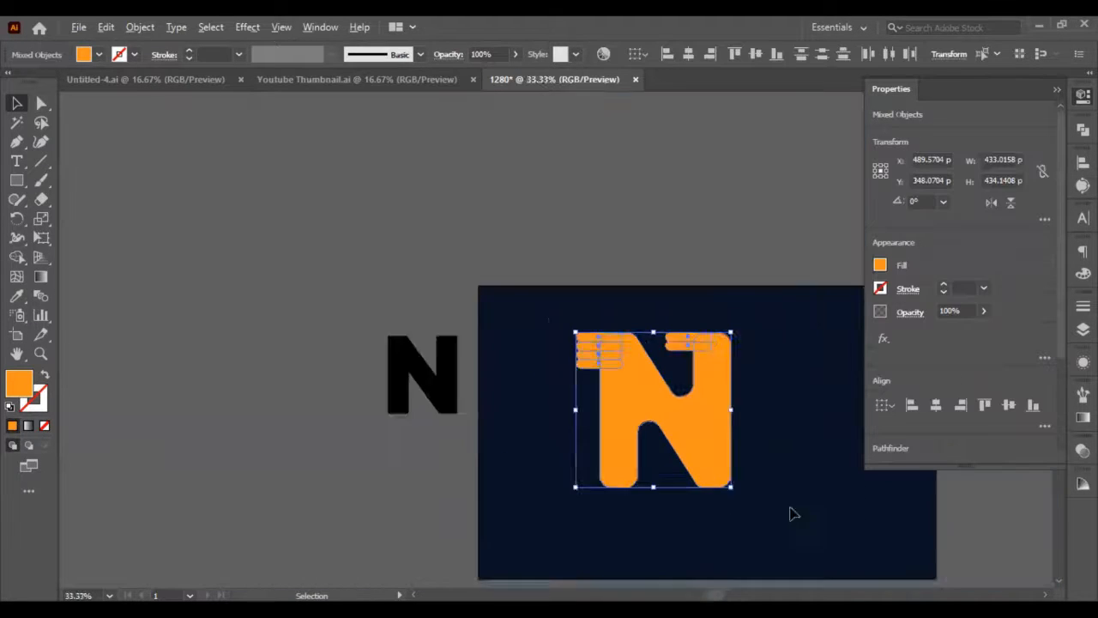
left_click_drag(732, 466, 436, 293)
Cut the second left bar from the top out of the N with Minus Front.
scroll(748, 483, "up", 4)
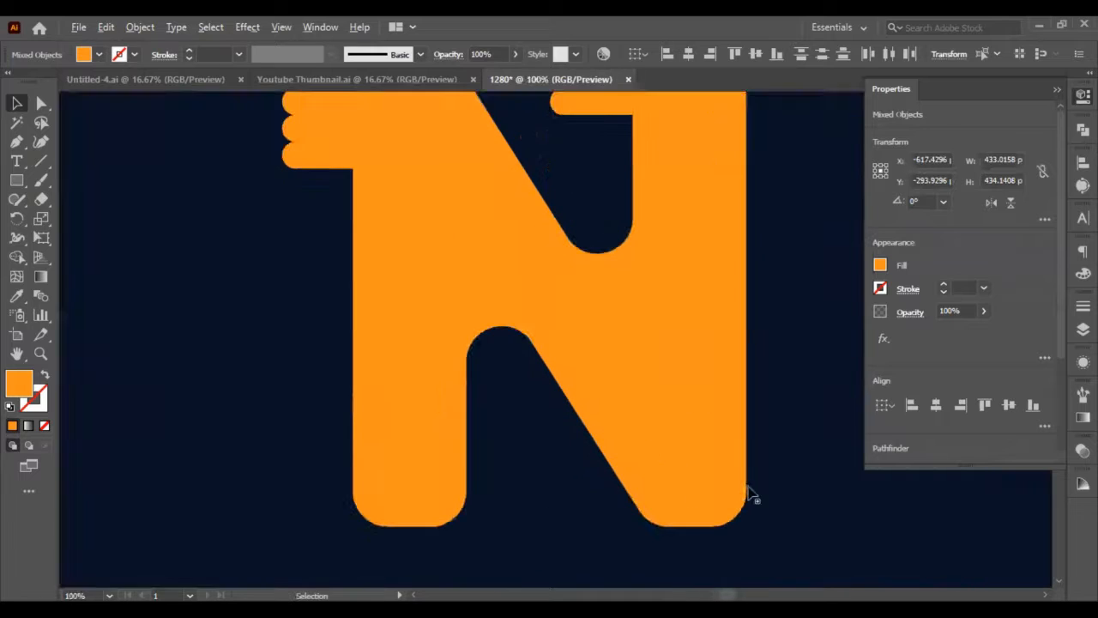
scroll(483, 348, "down", 1)
scroll(453, 300, "up", 1)
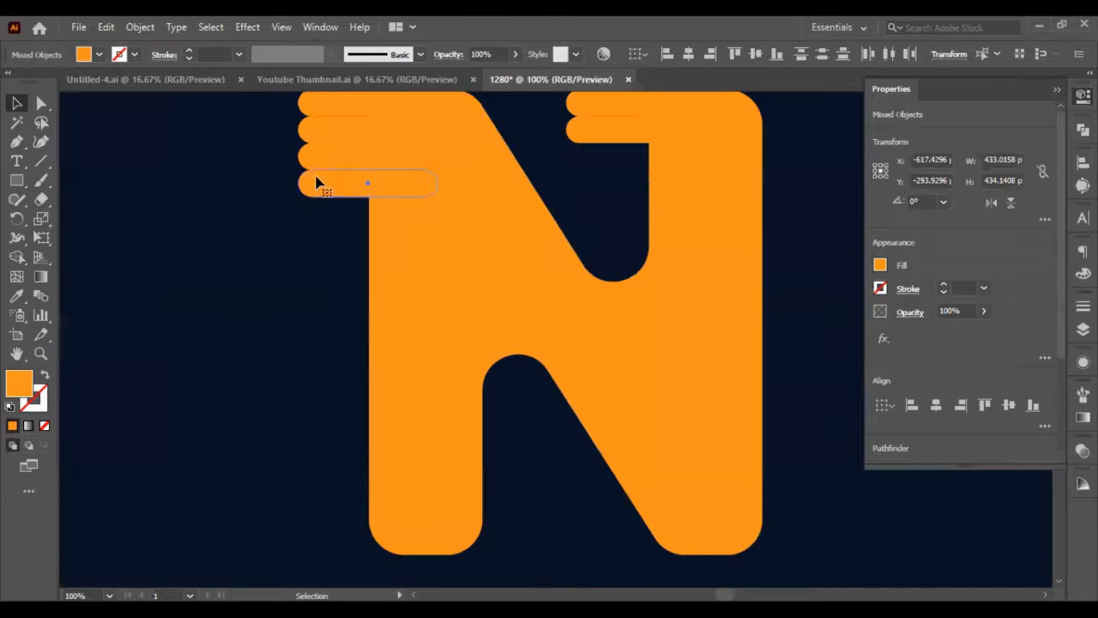
left_click(314, 181)
left_click(330, 156, "shift")
left_click(345, 135, "shift")
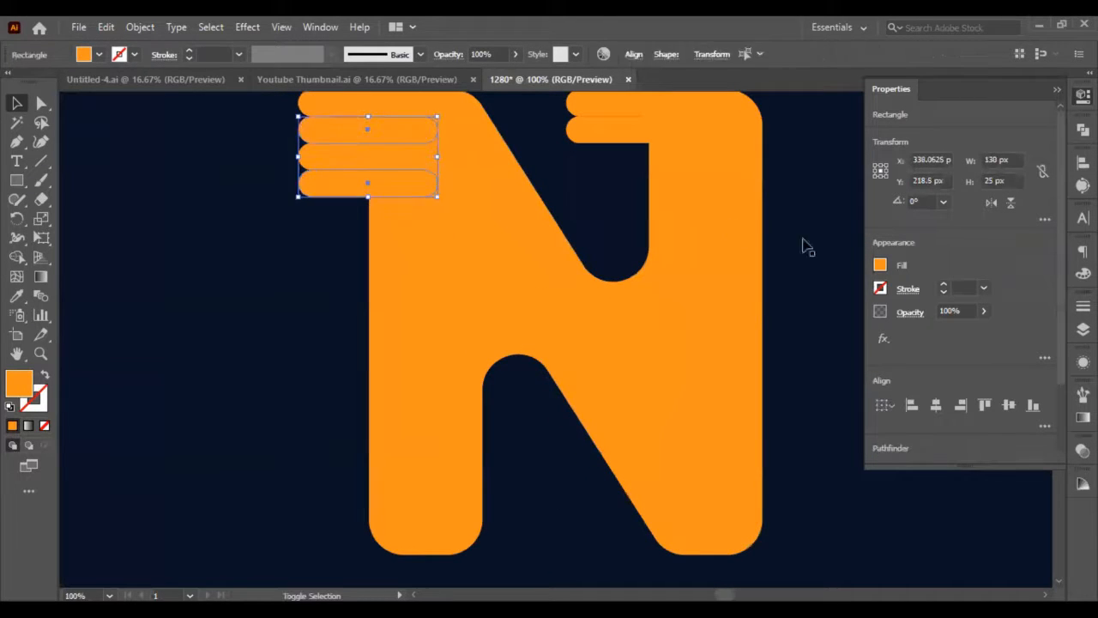
left_click(397, 169)
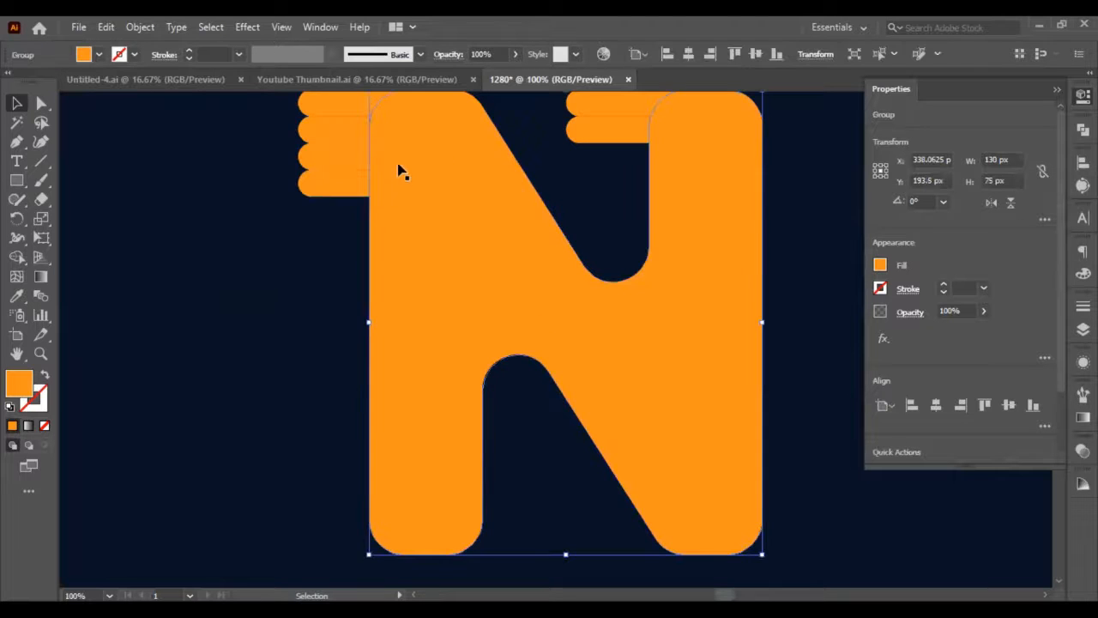
left_click(393, 130)
left_click(473, 179, "shift")
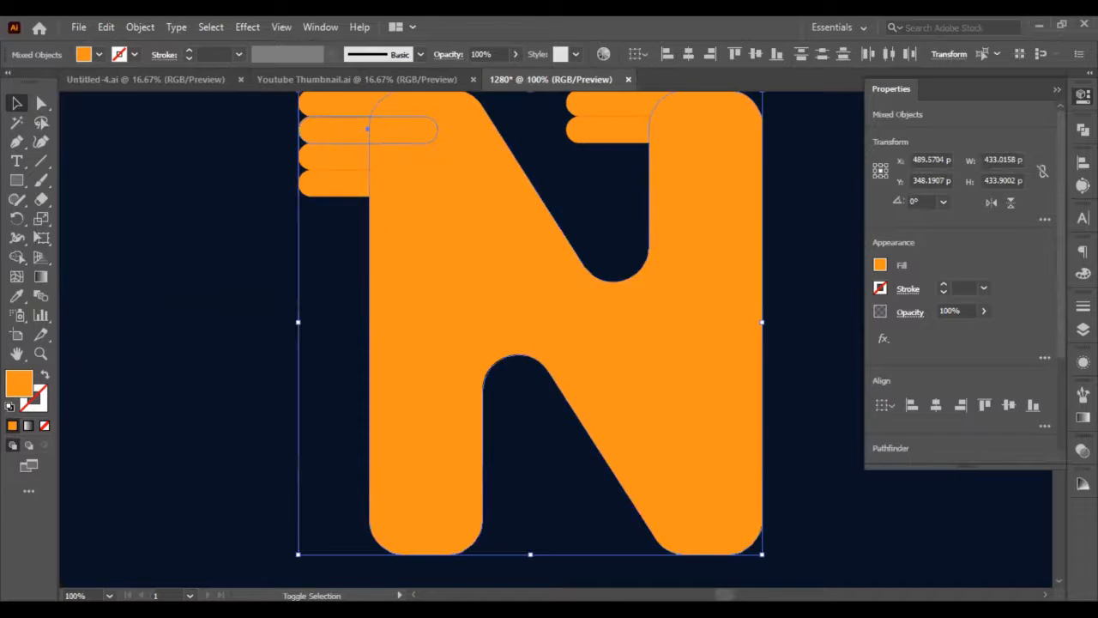
left_click(1082, 129)
left_click(926, 165)
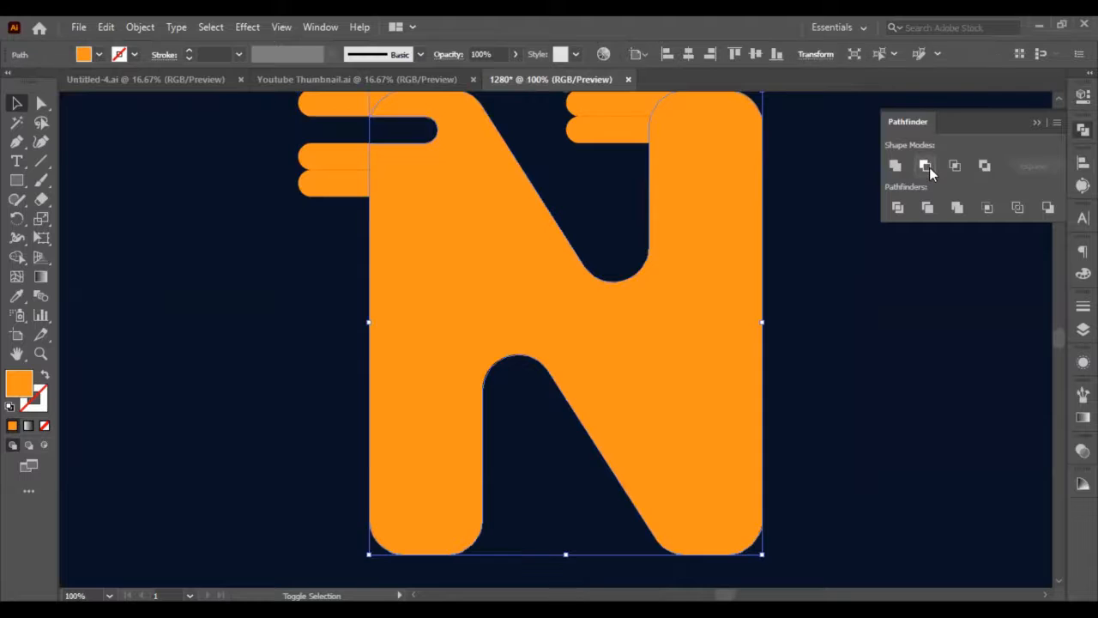
left_click(886, 249)
Try to cut the lowest left bar out of the N with Minus Front, and undo the cut.
left_click(349, 188)
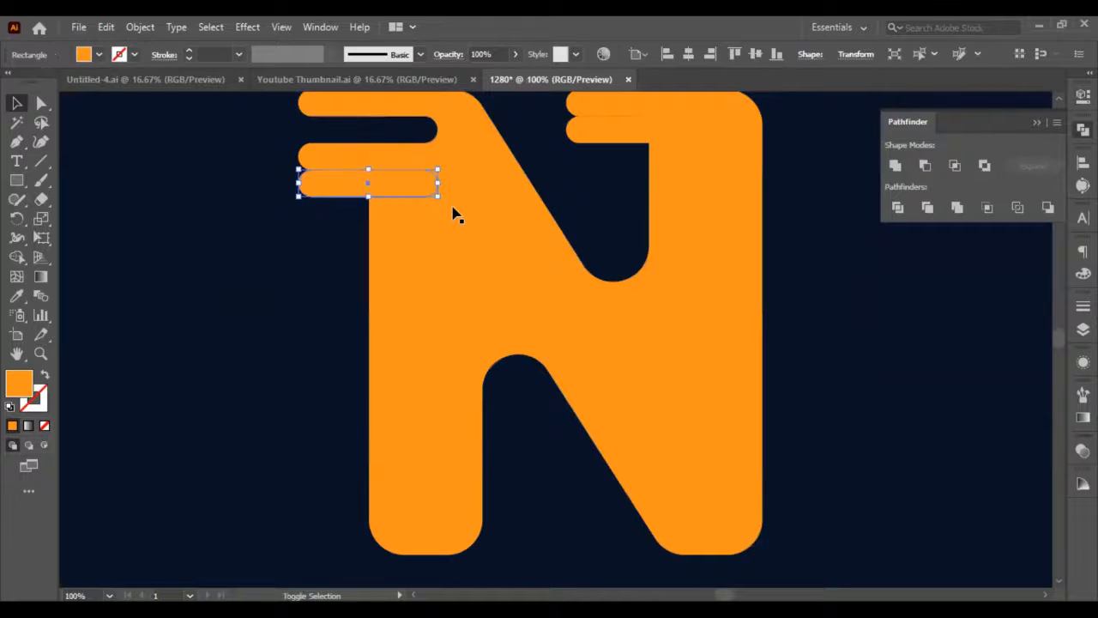
left_click(463, 210, "shift")
left_click(924, 170)
left_click(899, 318)
scroll(459, 336, "up", 2)
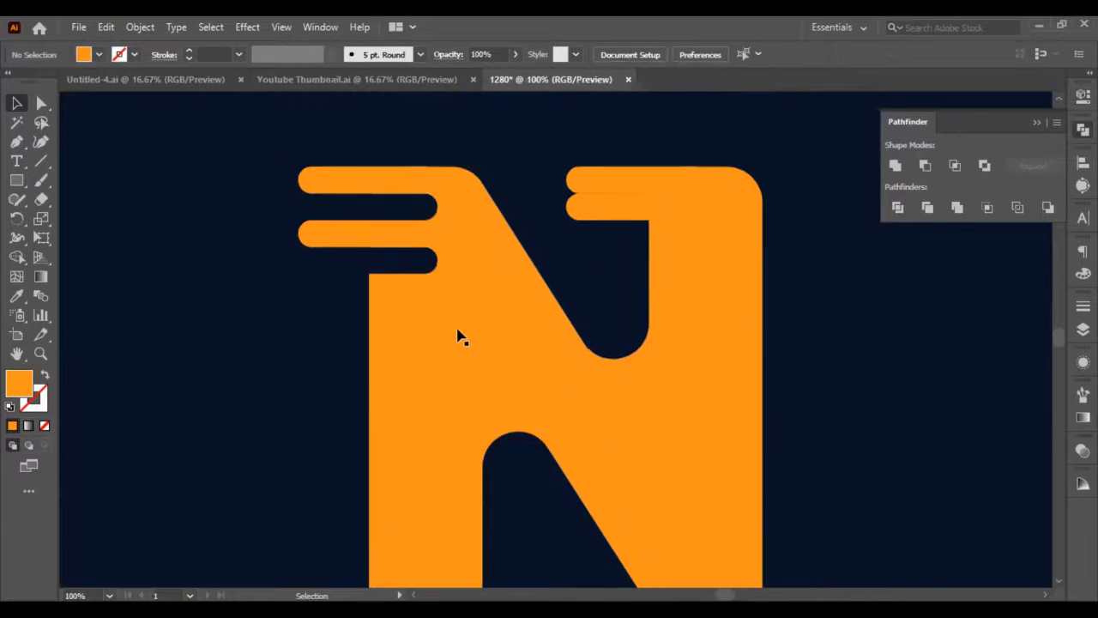
key("a")
left_click(443, 259)
key("v")
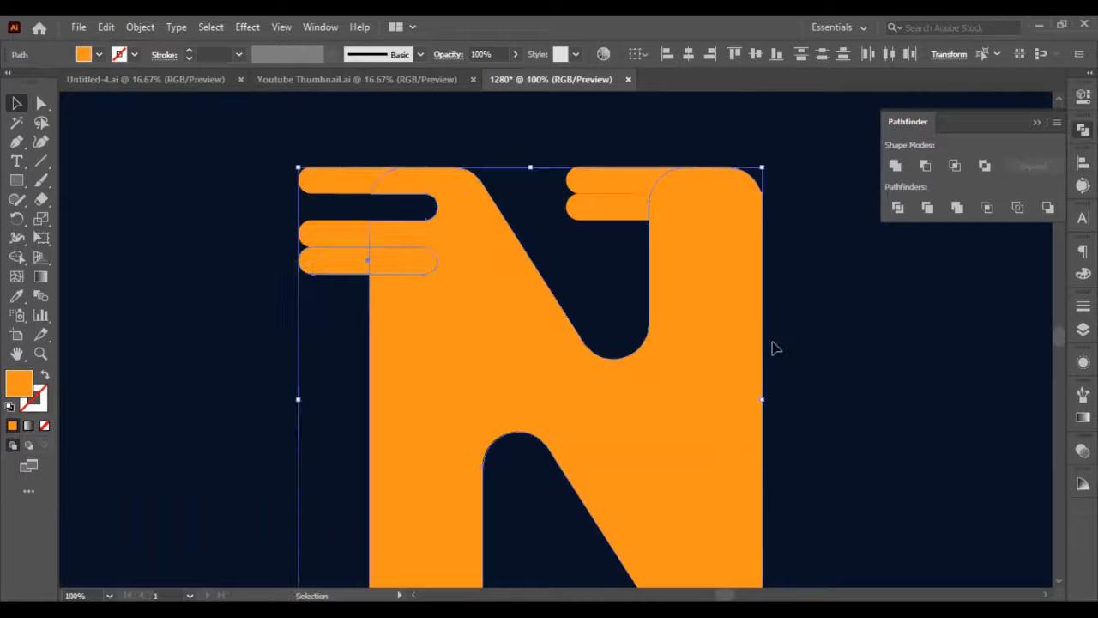
Shift the lowest left bar 20 px left and cut it out of the N with Minus Front.
left_click(309, 301)
left_click(343, 270, "shift")
key("shift+Left")
key("shift+Left")
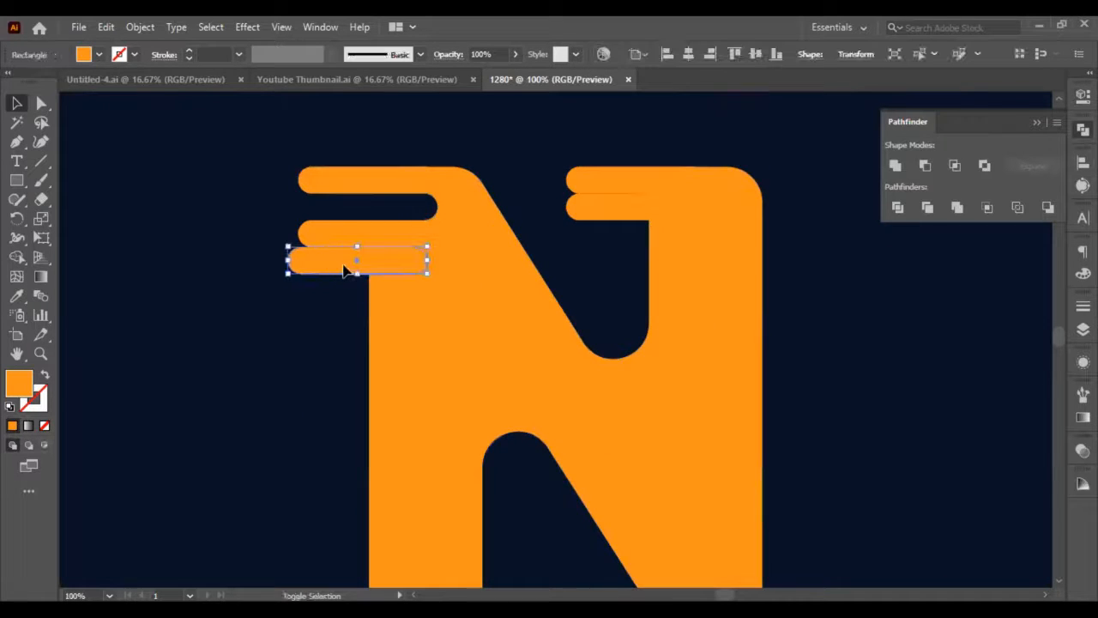
left_click(693, 220, "shift")
left_click(897, 176)
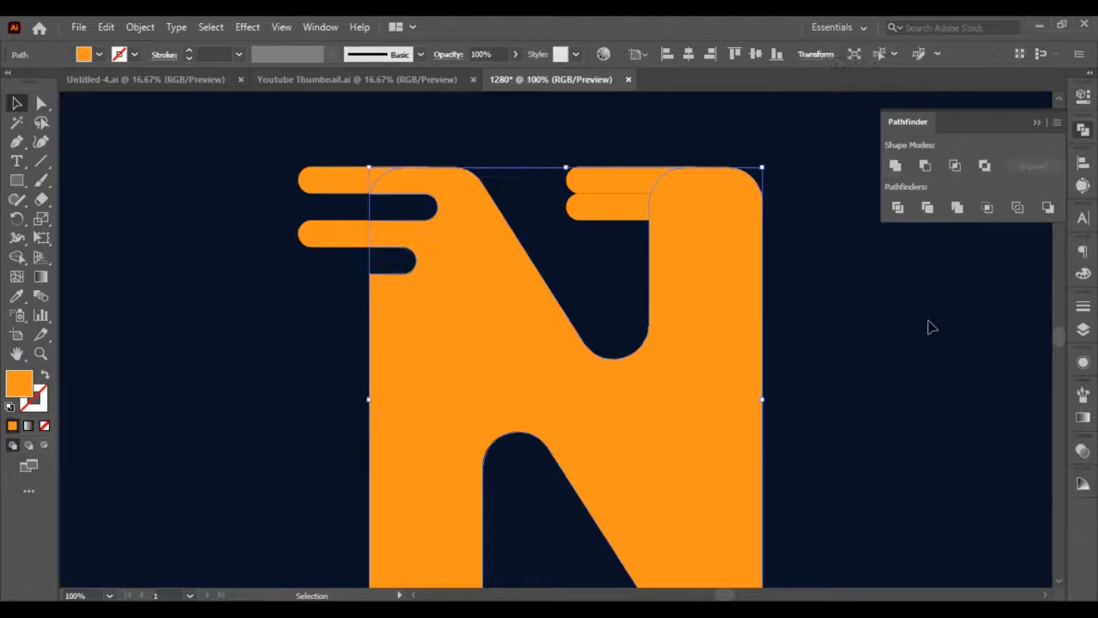
left_click(927, 324)
Shift the remaining lower left bar, between the two notches, 20 px right.
left_click(341, 229)
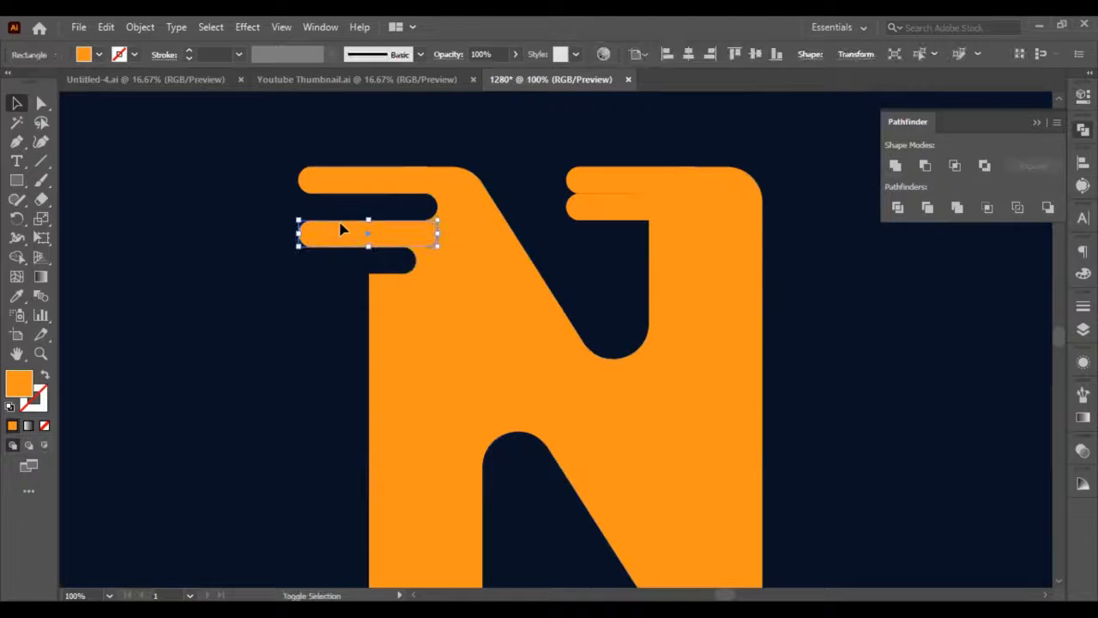
key("shift+Right")
key("shift+Right")
left_click(901, 312)
Shift both bars on the N's right stem 30 px right.
scroll(606, 291, "up", 1)
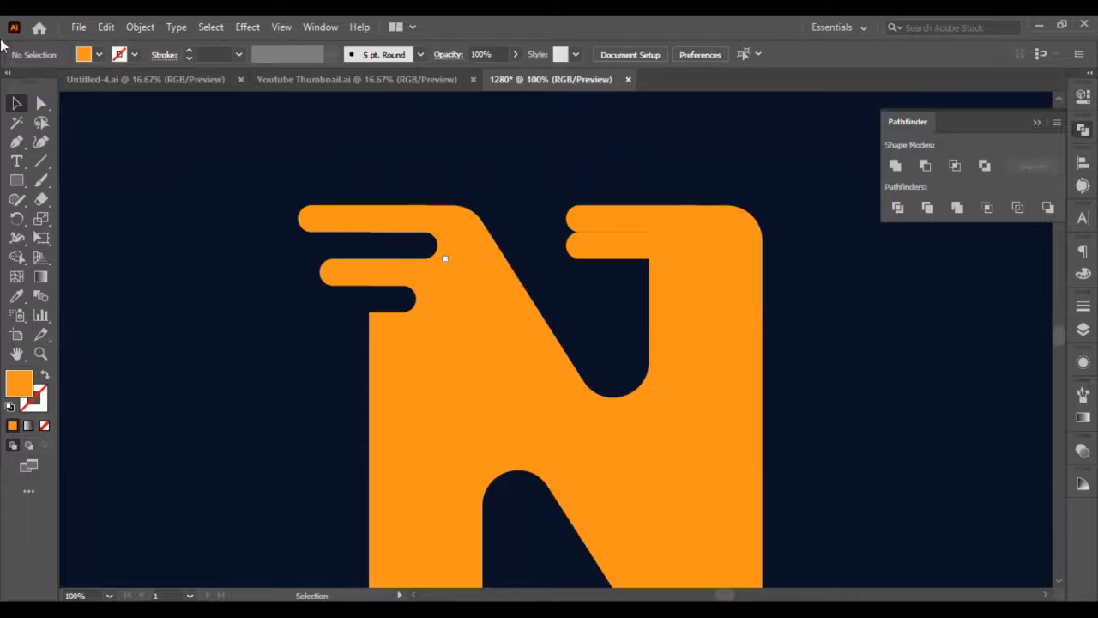
left_click(601, 244)
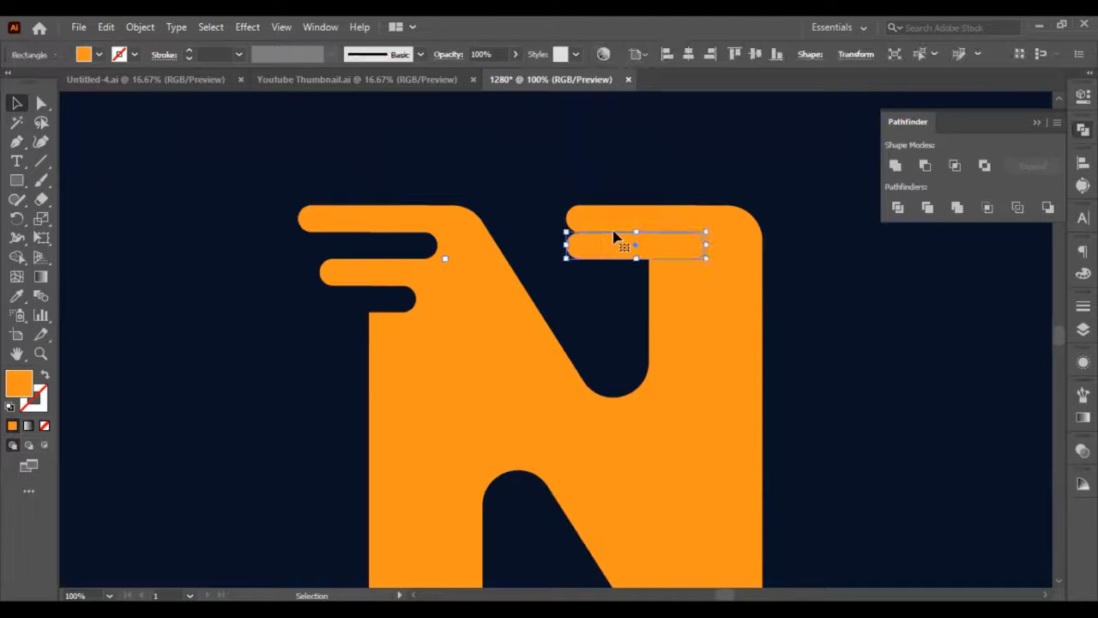
left_click(607, 216, "shift")
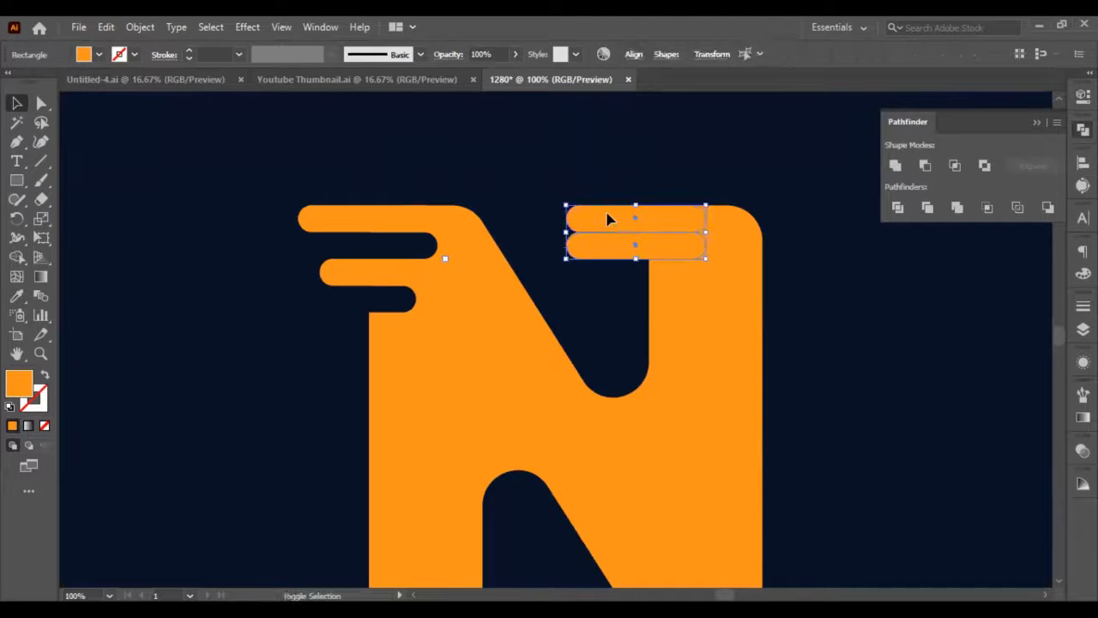
key("shift+Right")
key("shift+Right")
key("shift+Right")
left_click(791, 277)
Shift the lower bar on the right stem 50 px left.
left_click(614, 249)
key("shift+Left")
key("shift+Left")
key("shift+Left")
key("shift+Left")
key("shift+Left")
key("shift+Left")
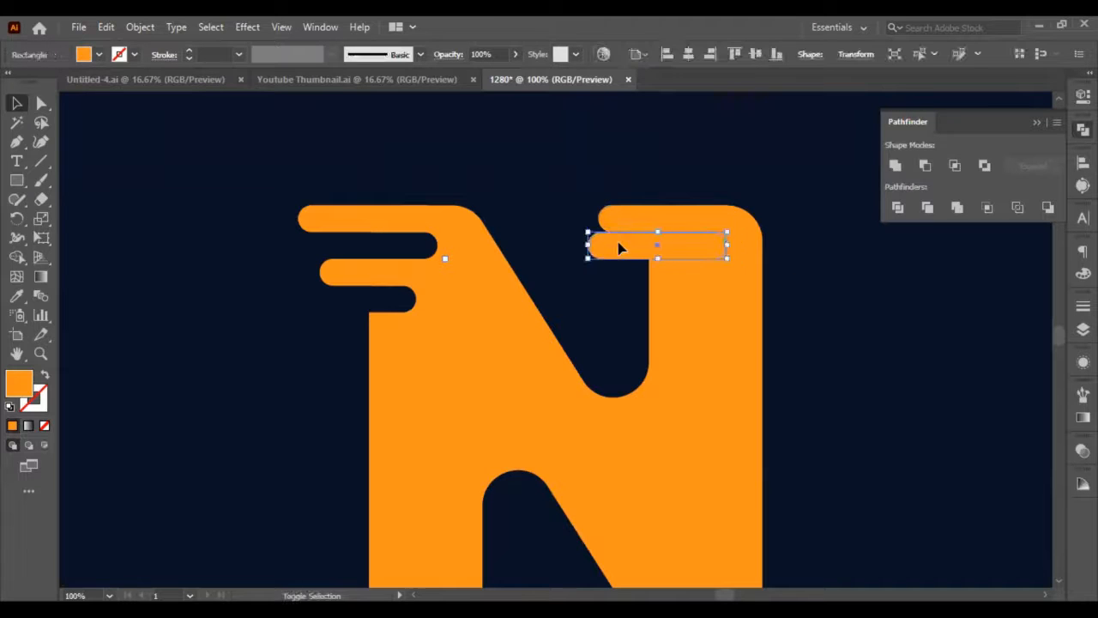
Try to apply Minus Front to the N and the lower right-stem bar, and undo the result.
left_click(716, 297, "shift")
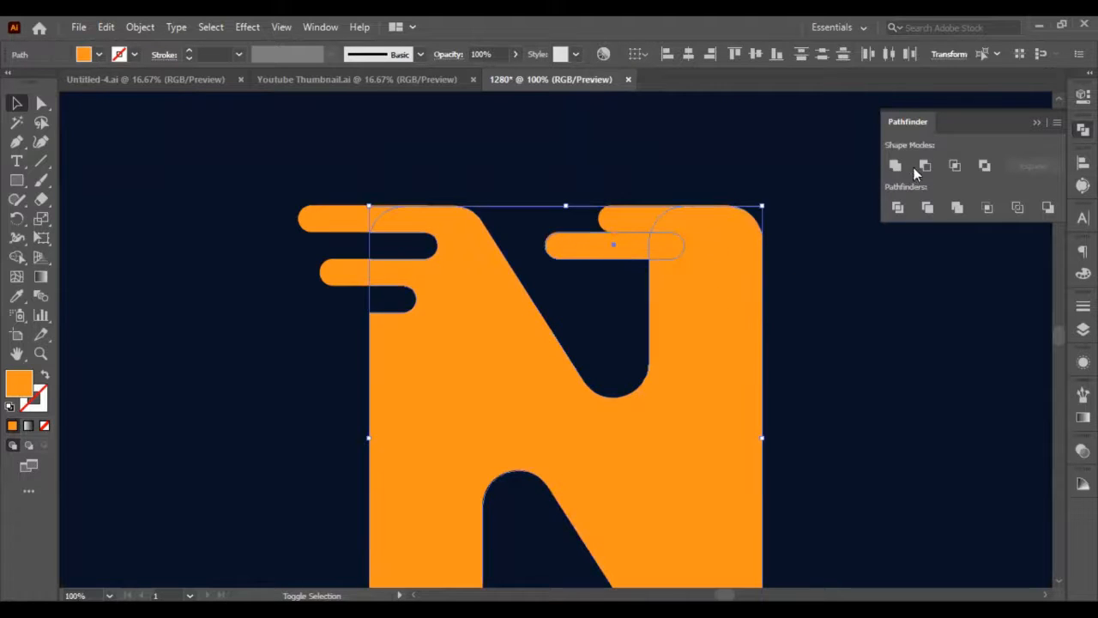
left_click(924, 164)
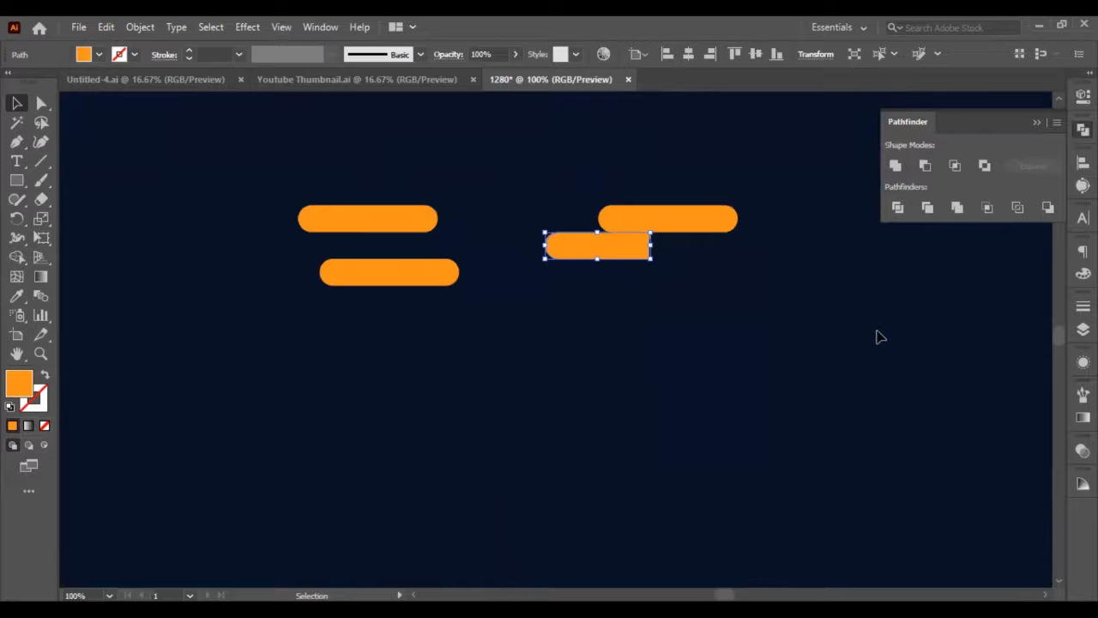
key("ctrl+z")
left_click(635, 266)
key("b")
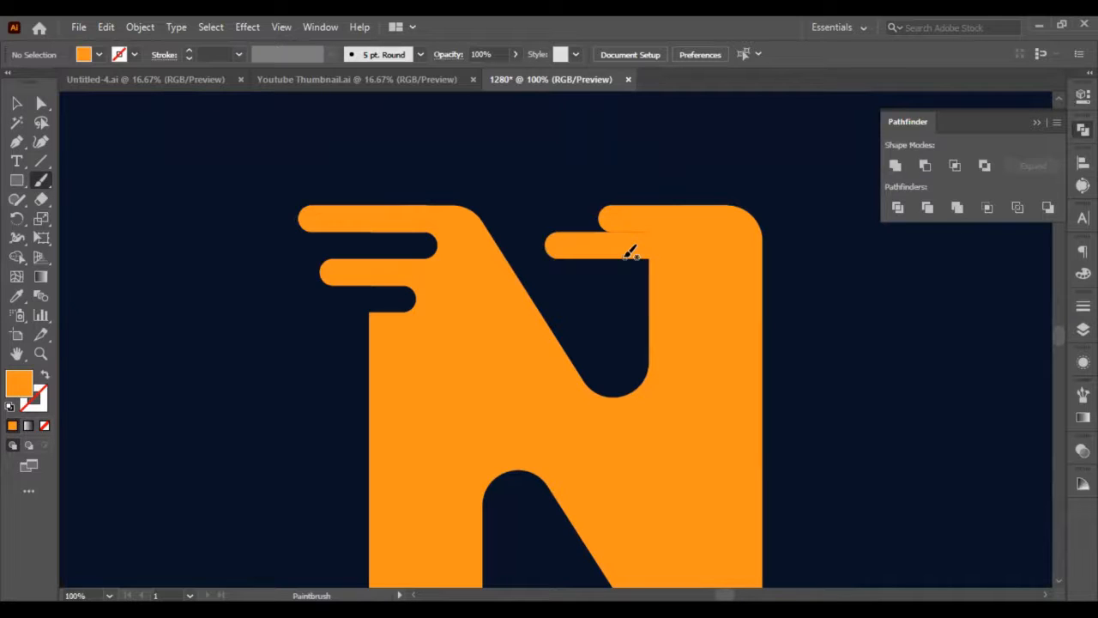
mouse_move(632, 254)
left_mouse_down()
mouse_move(573, 251)
mouse_move(601, 235)
left_mouse_up()
left_click(16, 102)
Cut the lower right-stem bar out of the N with Minus Front.
left_click(604, 249)
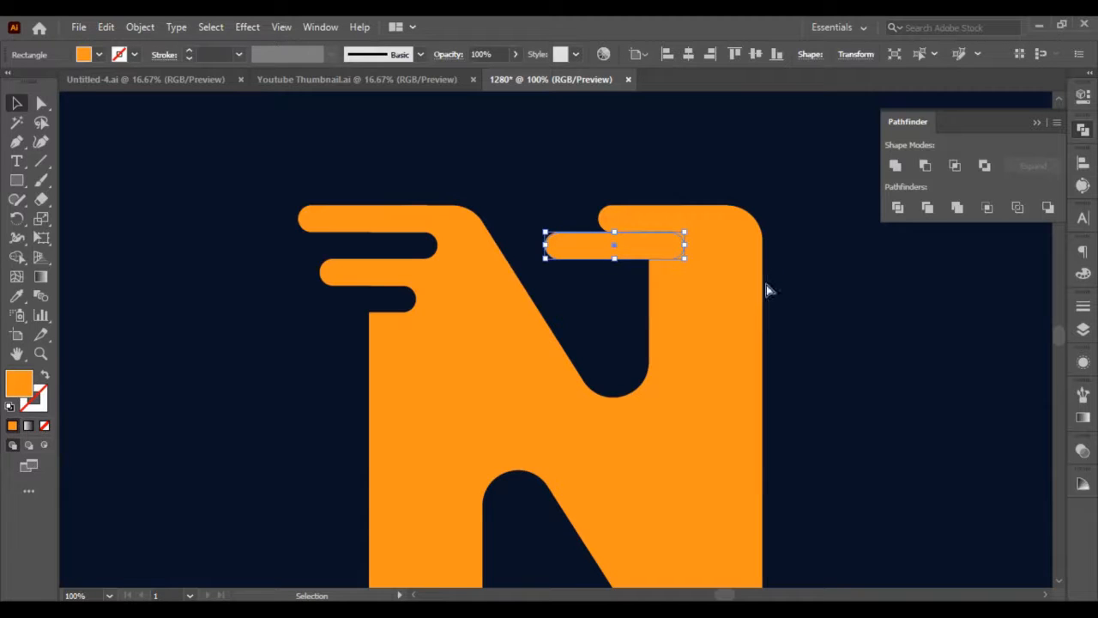
left_click(715, 325, "shift")
left_click(925, 165)
left_click(908, 346)
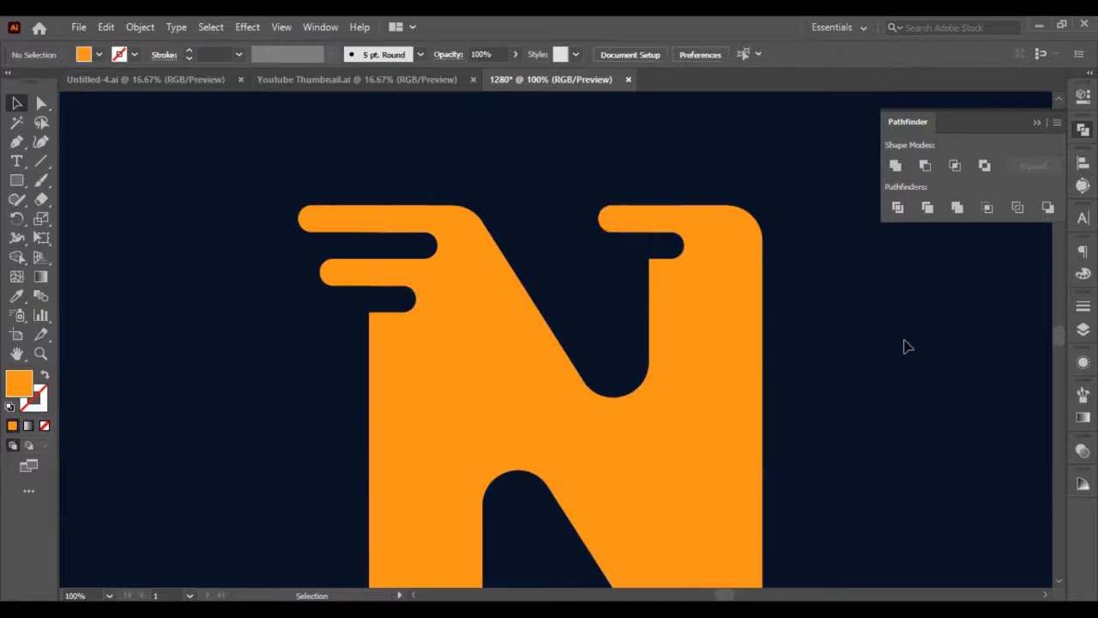
Duplicate both left-stem bars in place and move the copies straight down until the upper copy meets the lower notch.
scroll(647, 267, "down", 3)
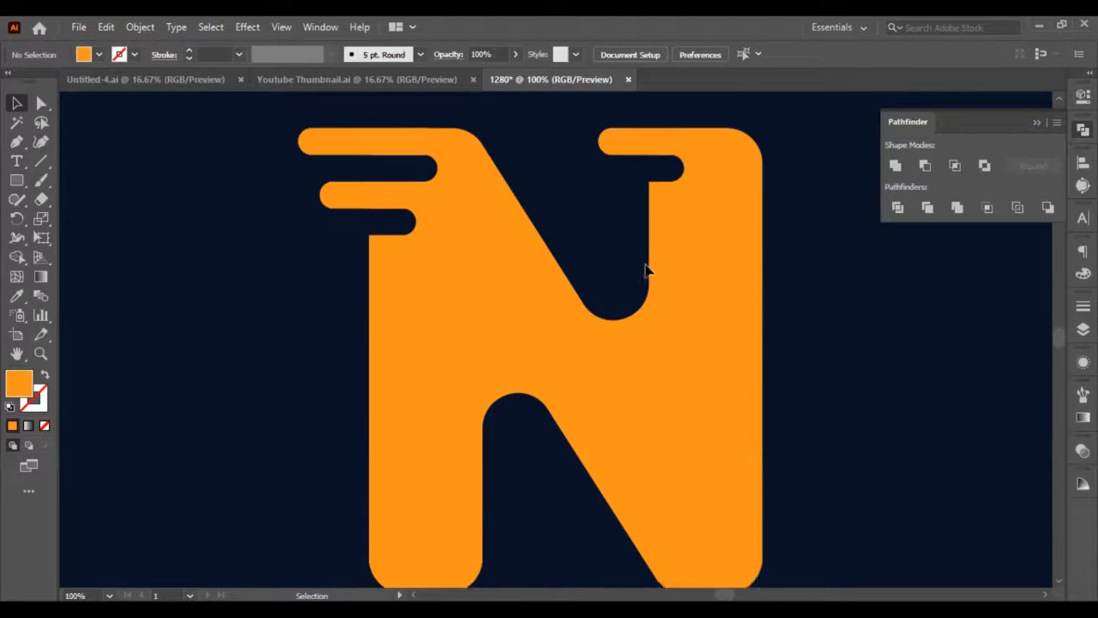
scroll(421, 283, "up", 3)
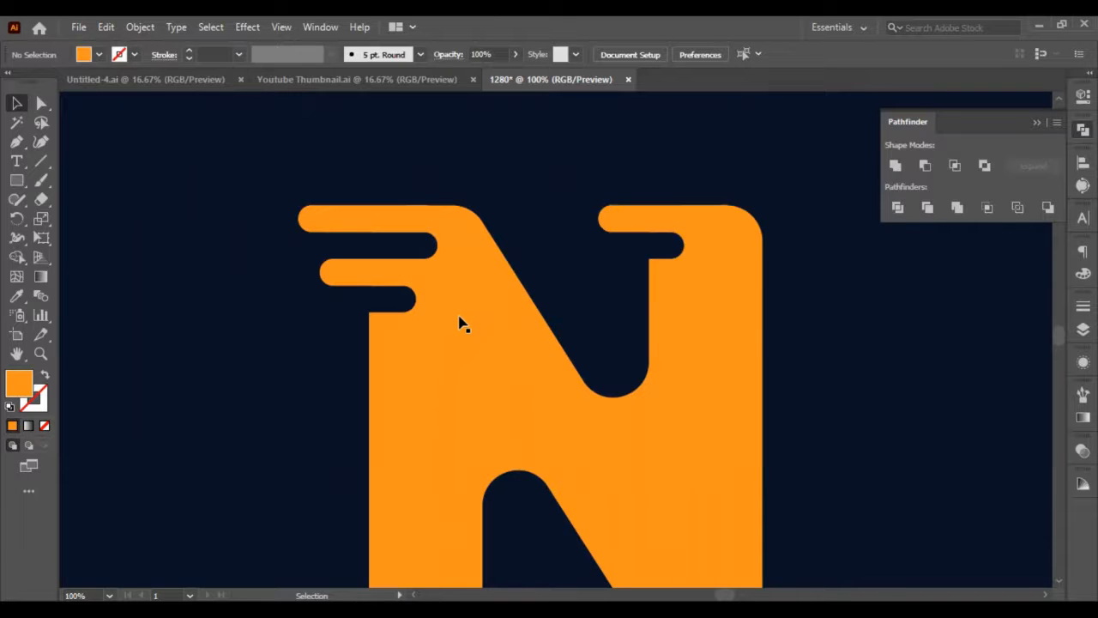
left_click(424, 274)
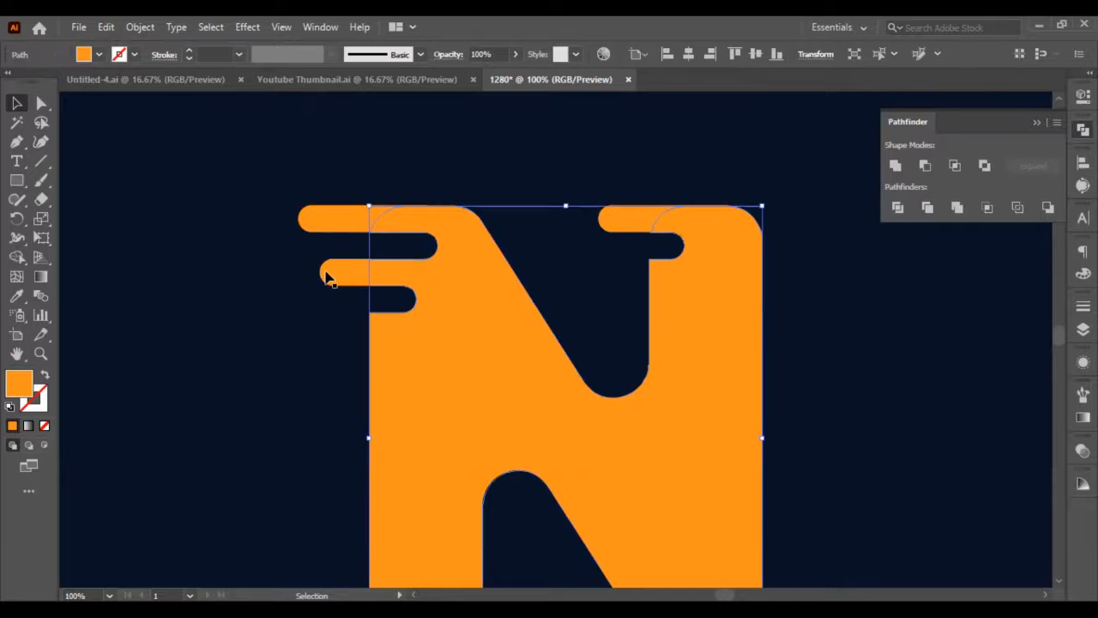
left_click(327, 275)
left_click(332, 230, "shift")
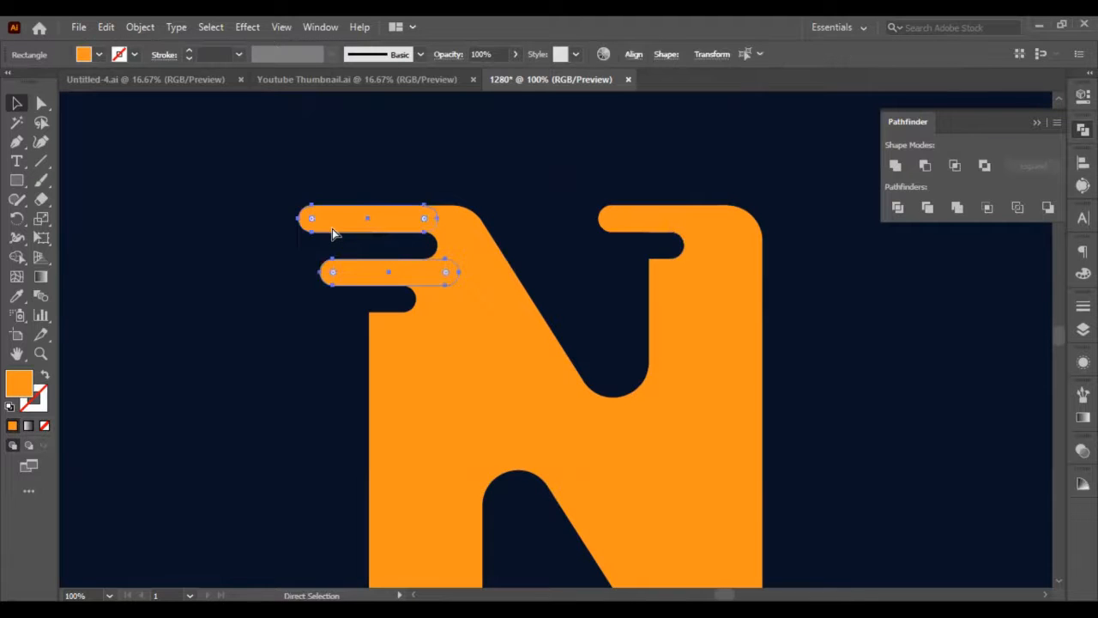
key("ctrl+c")
key("ctrl+f")
key("shift+Down")
key("shift+Down")
key("shift+Down")
key("shift+Down")
key("shift+Down")
key("shift+Down")
key("shift+Down")
key("shift+Down")
key("shift+Down")
key("shift+Down")
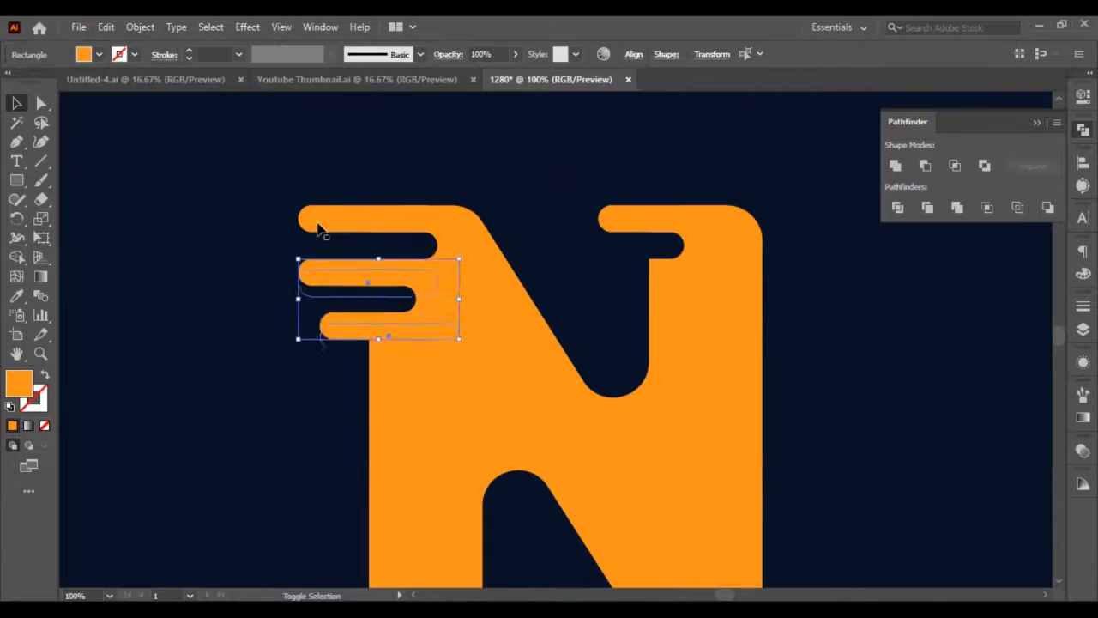
key("Up")
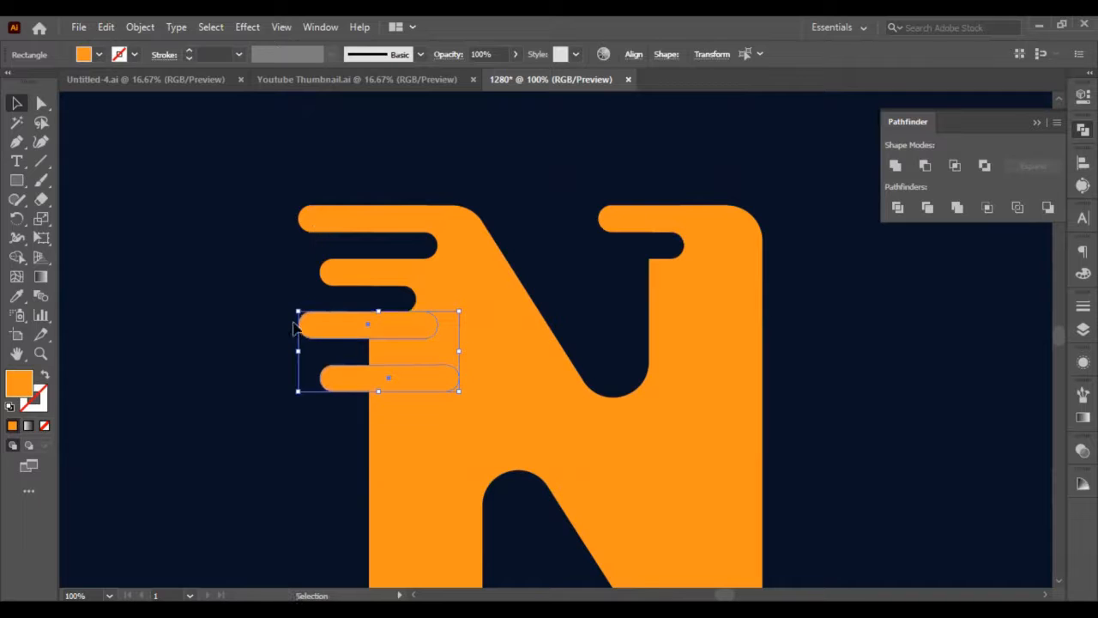
Move the lowest bar copy on the left stem up until it touches the bar above it.
left_click(357, 393)
left_click(361, 383)
key("shift+Up")
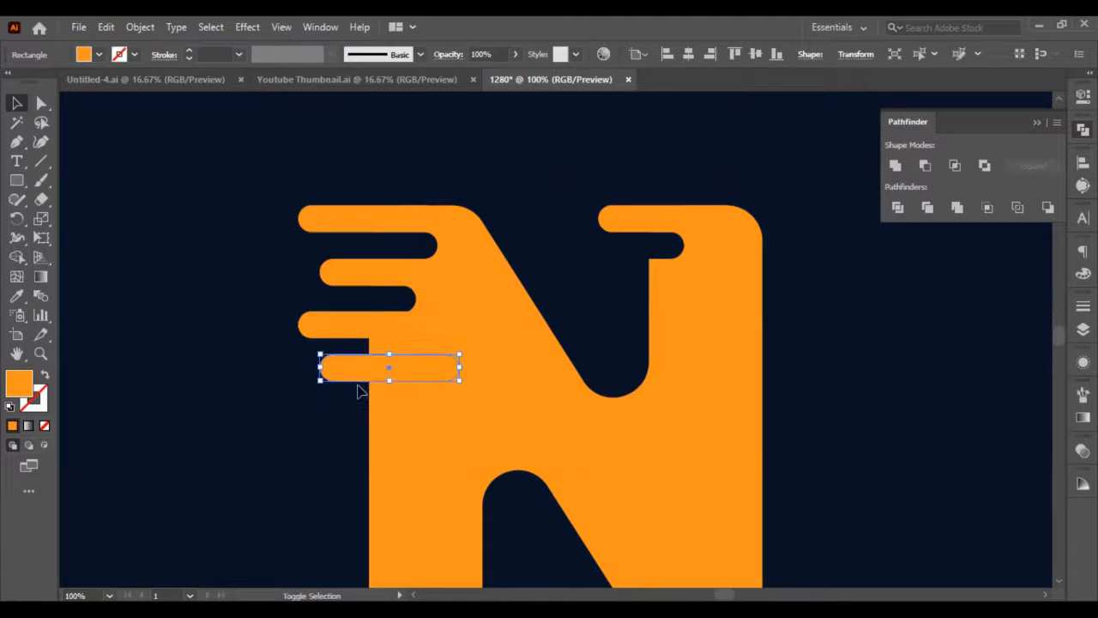
key("shift+Up")
key("Up")
key("Up")
key("Up")
key("Up")
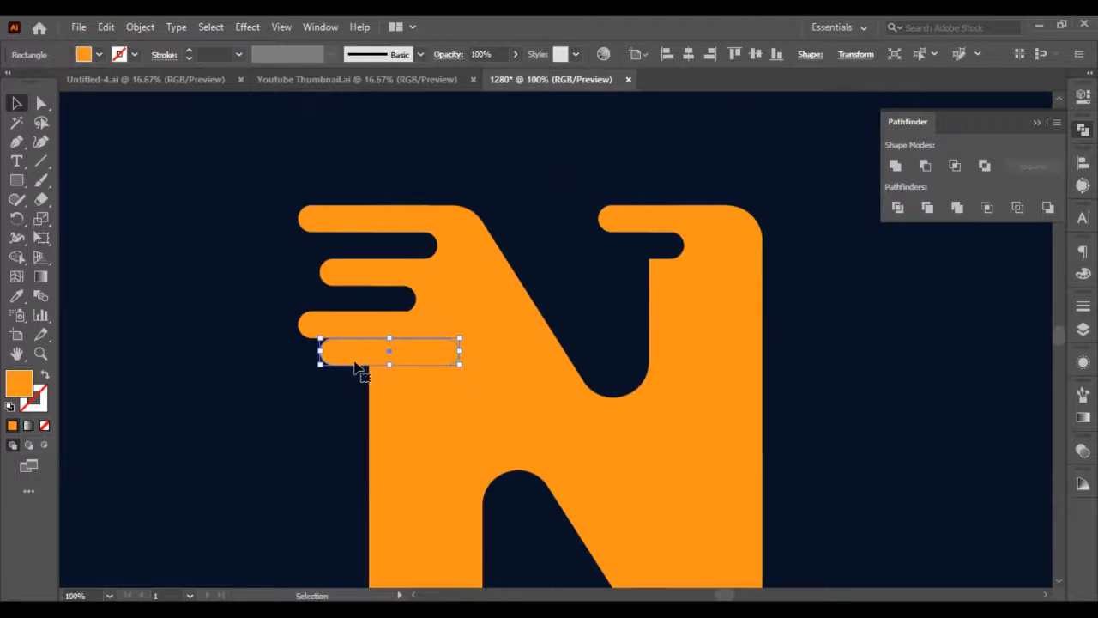
Shift the third bar on the left stem right so its rounded end is indented from the second bar.
left_click(351, 326)
key("shift+Right")
key("shift+Right")
key("shift+Right")
key("shift+Right")
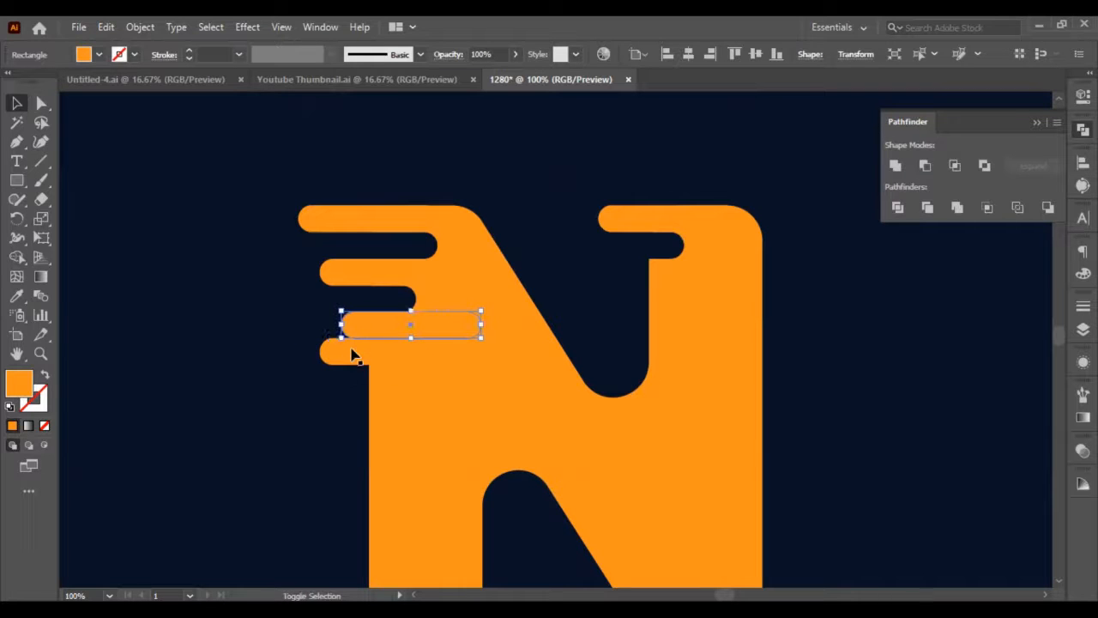
Move the lowest left-stem bar left so that only its rounded end overlaps the stem.
left_click(352, 352)
left_click(326, 417)
left_click(350, 355)
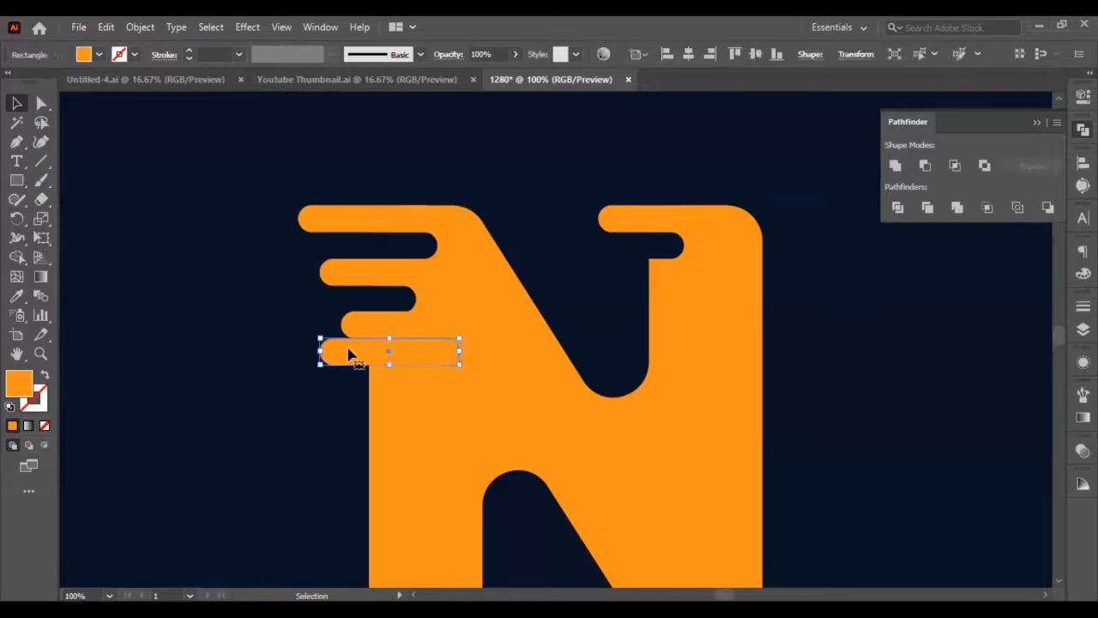
left_click(432, 437, "shift")
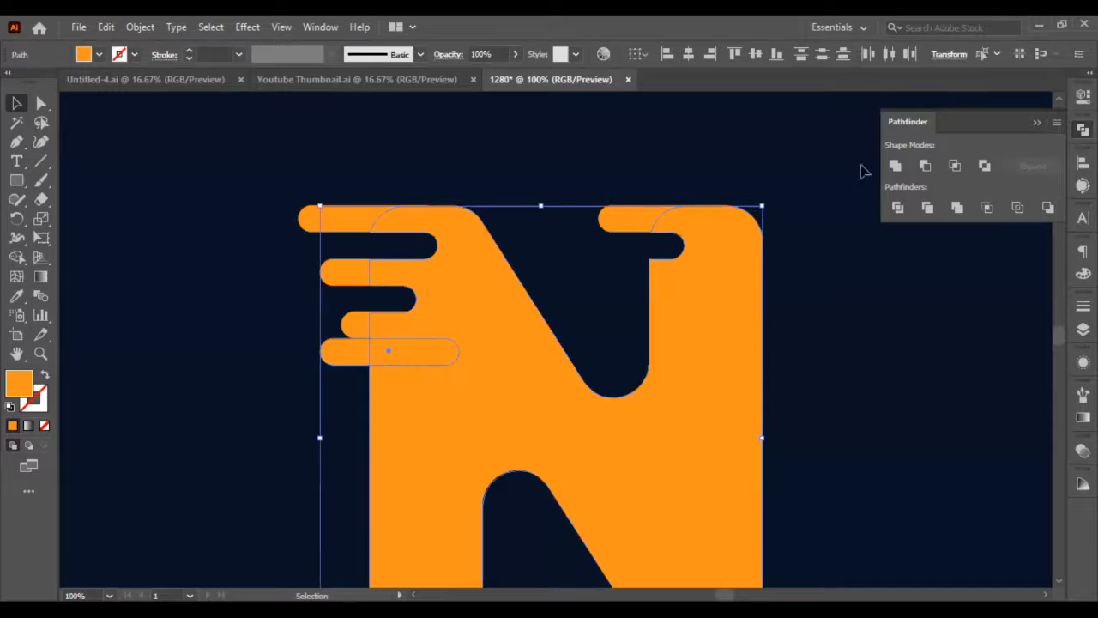
left_click(993, 429)
left_click(429, 363)
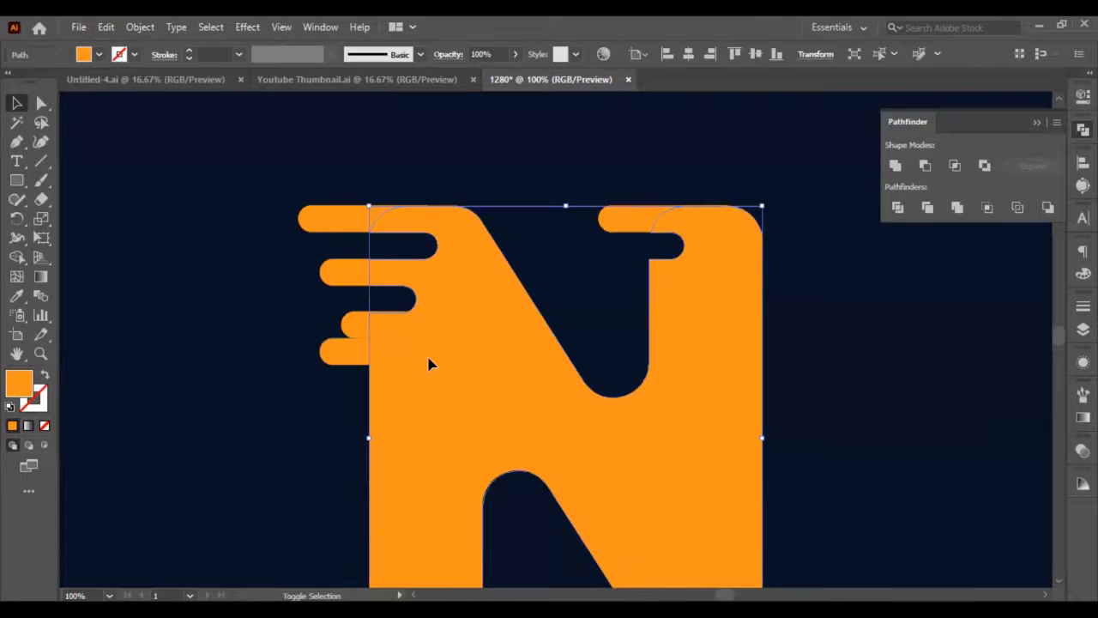
left_click_drag(334, 362, 281, 360)
Try to apply Minus Front to the N and the lowest left-stem bar, and undo the result.
left_click(457, 383, "shift")
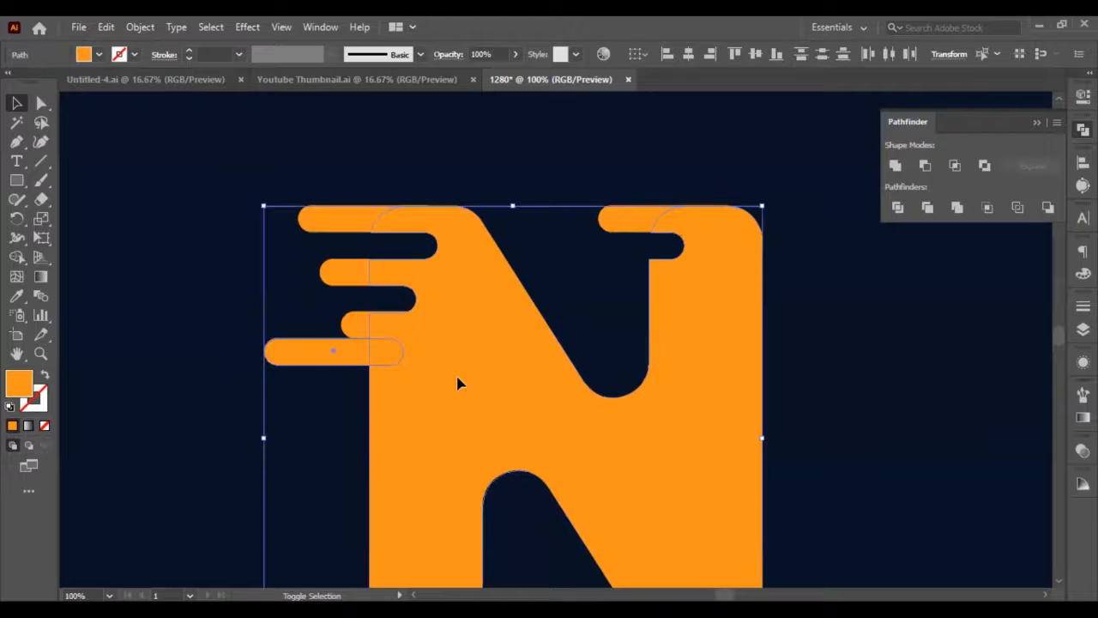
left_click(924, 166)
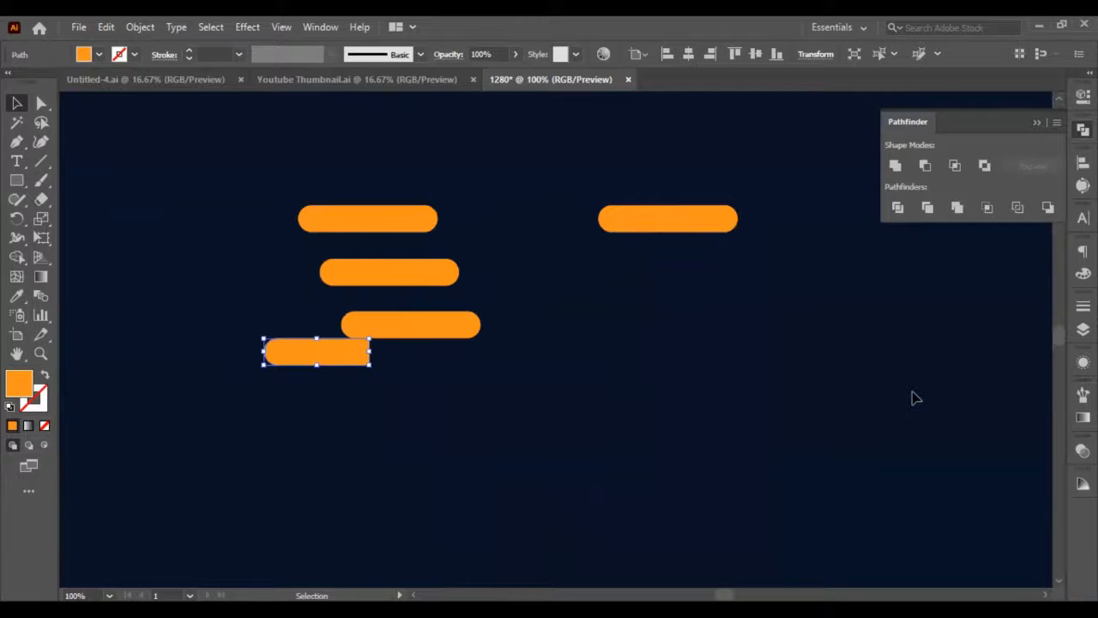
key("a")
key("ctrl+z")
Cut the lowest left-stem bar out of the N with Minus Front to form a third rounded notch.
left_click(354, 361)
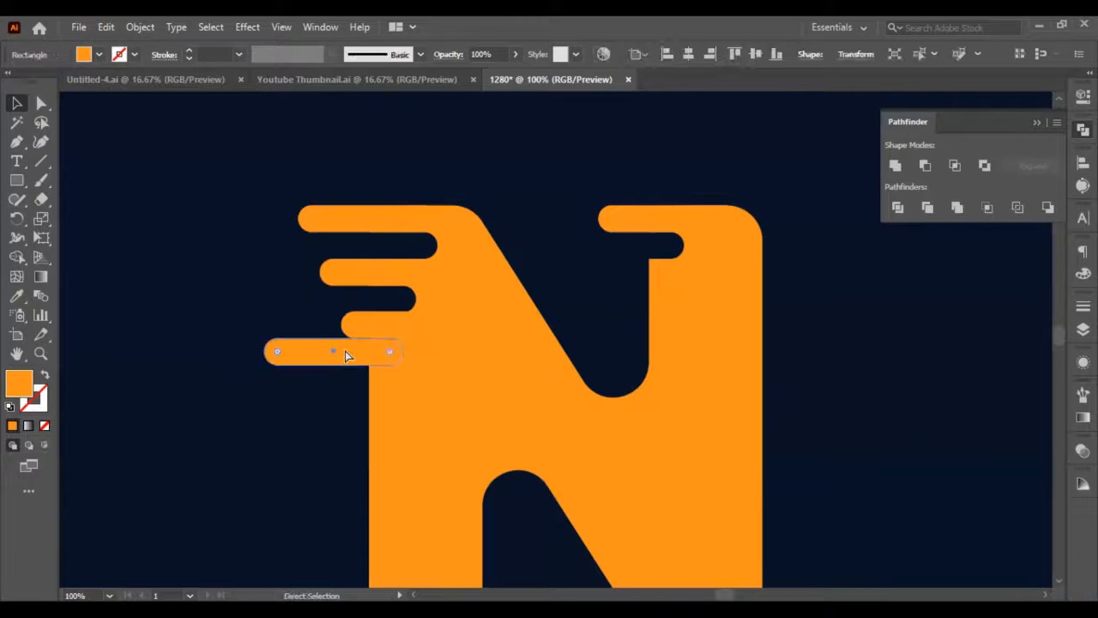
key("v")
left_click(495, 392, "shift")
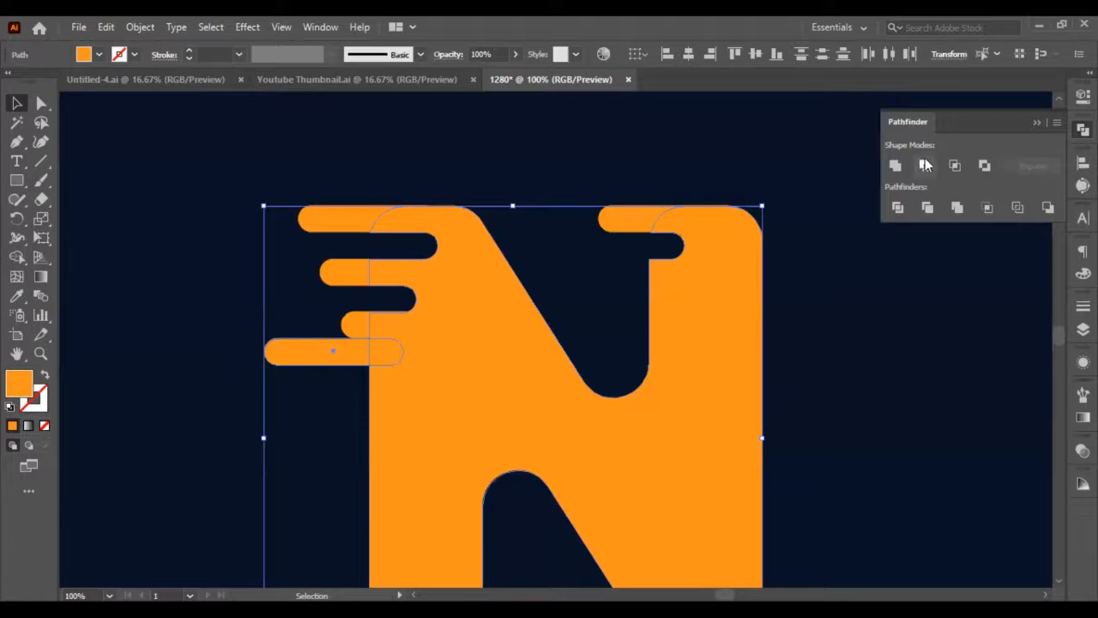
left_click(925, 166)
left_click(871, 326)
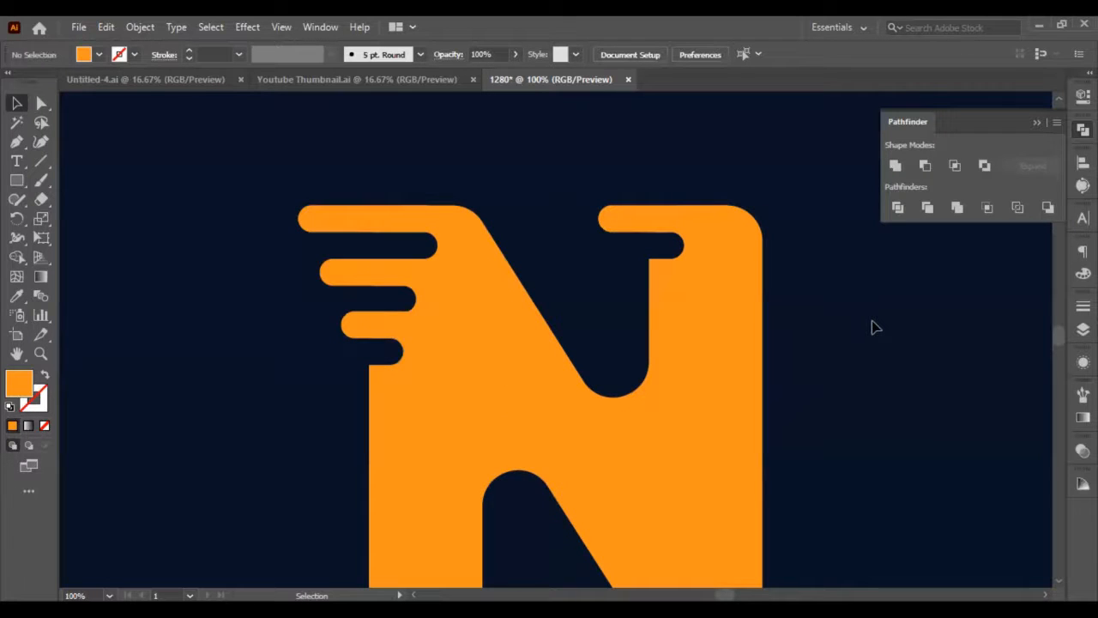
Examine the shape and spacing of the bars and notches on both stems of the N.
scroll(498, 404, "up", 2)
scroll(475, 409, "down", 3)
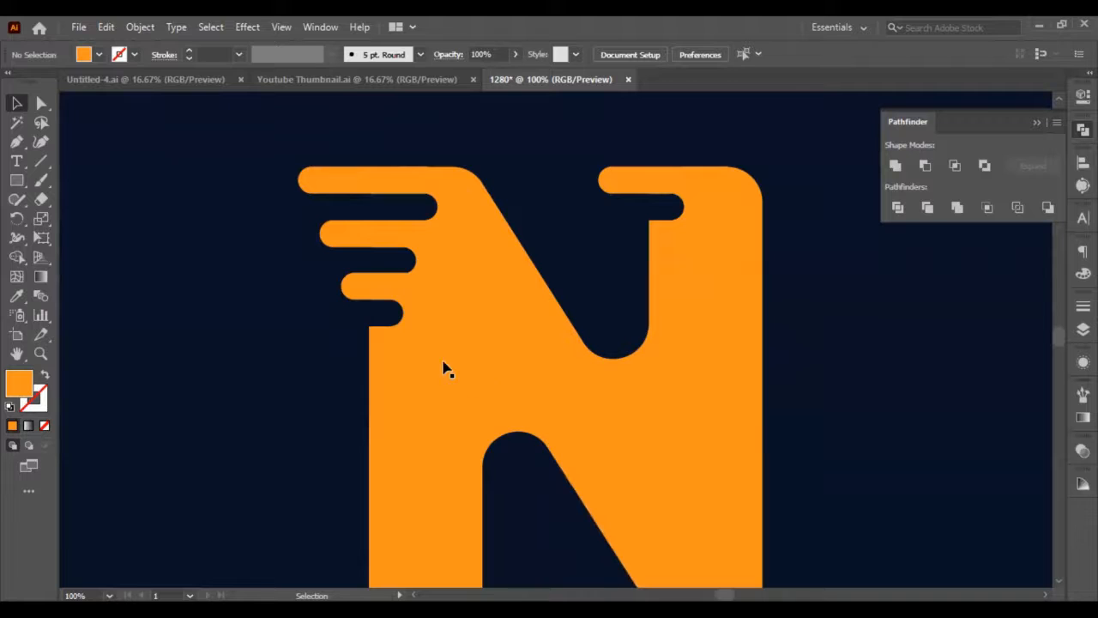
scroll(399, 313, "down", 1)
scroll(399, 313, "up", 2)
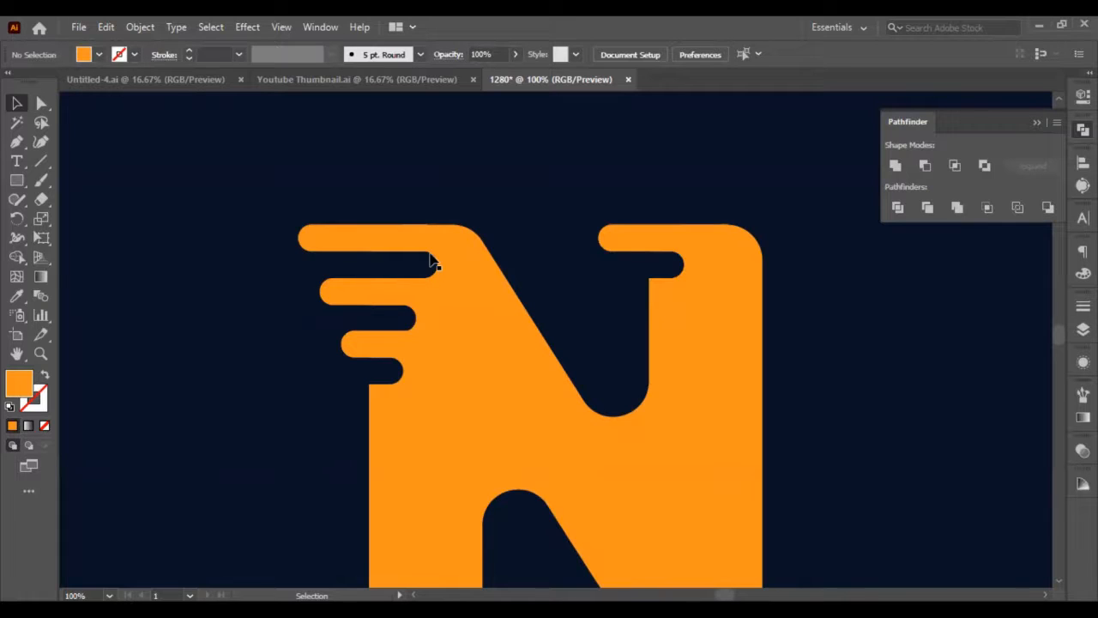
scroll(609, 257, "up", 1)
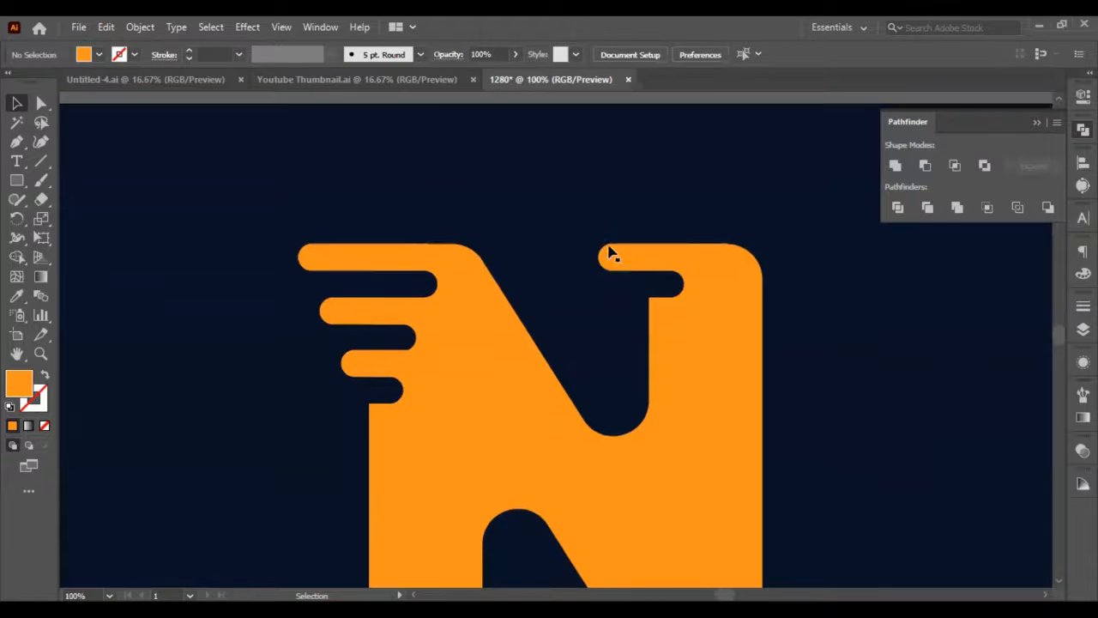
scroll(612, 276, "down", 5)
scroll(609, 285, "up", 6)
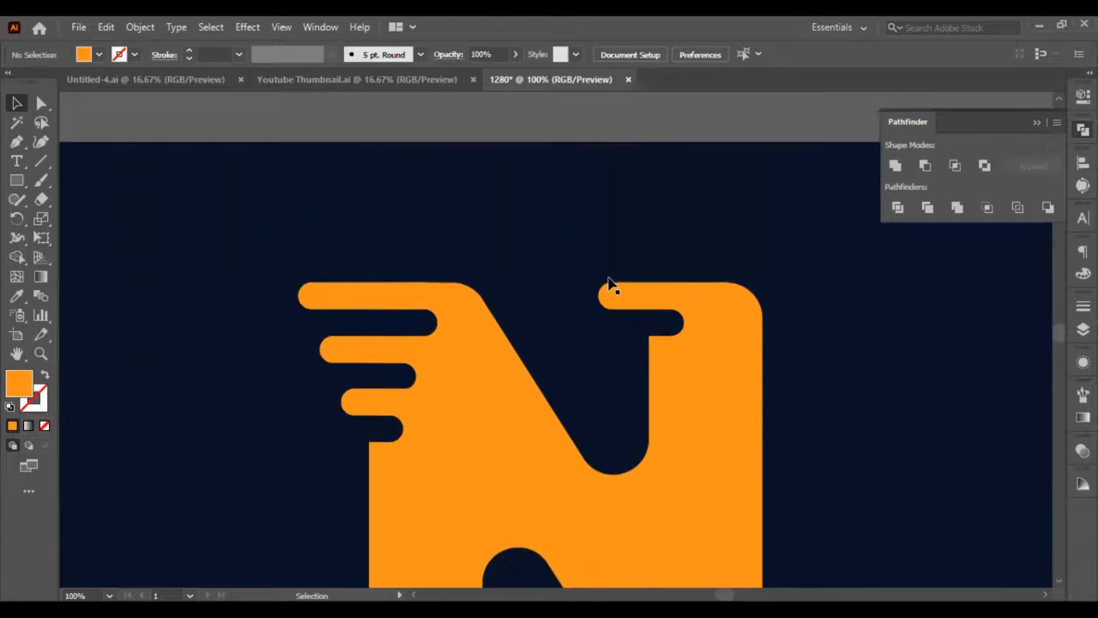
scroll(426, 306, "down", 3)
left_click(360, 191)
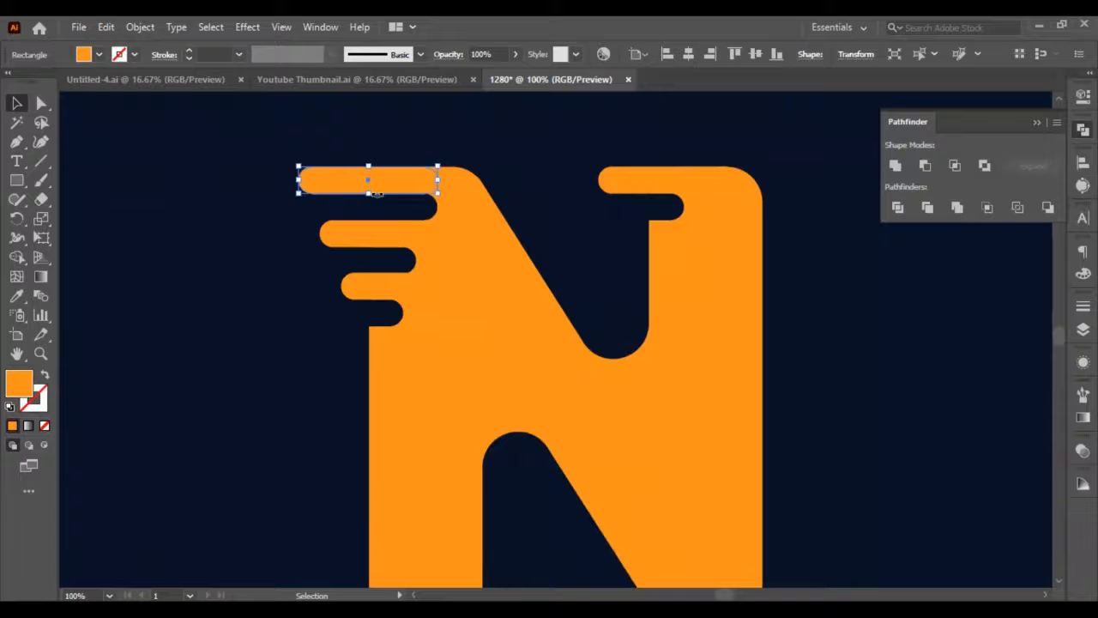
left_click(420, 215)
key("ctrl+shift+a")
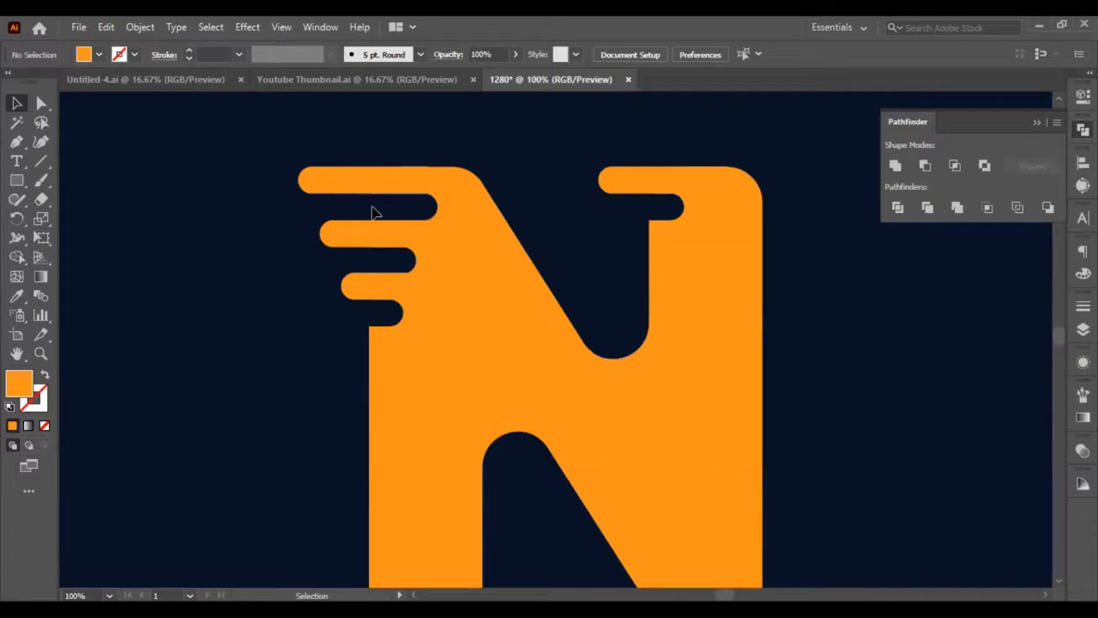
scroll(382, 215, "down", 4)
scroll(431, 295, "up", 5)
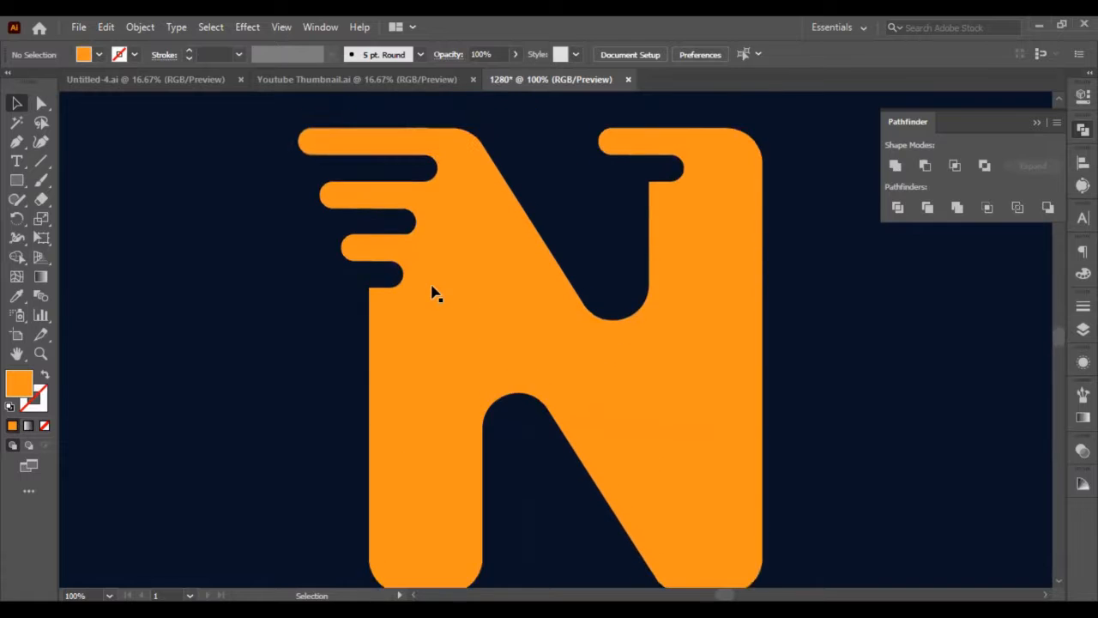
scroll(372, 343, "down", 2)
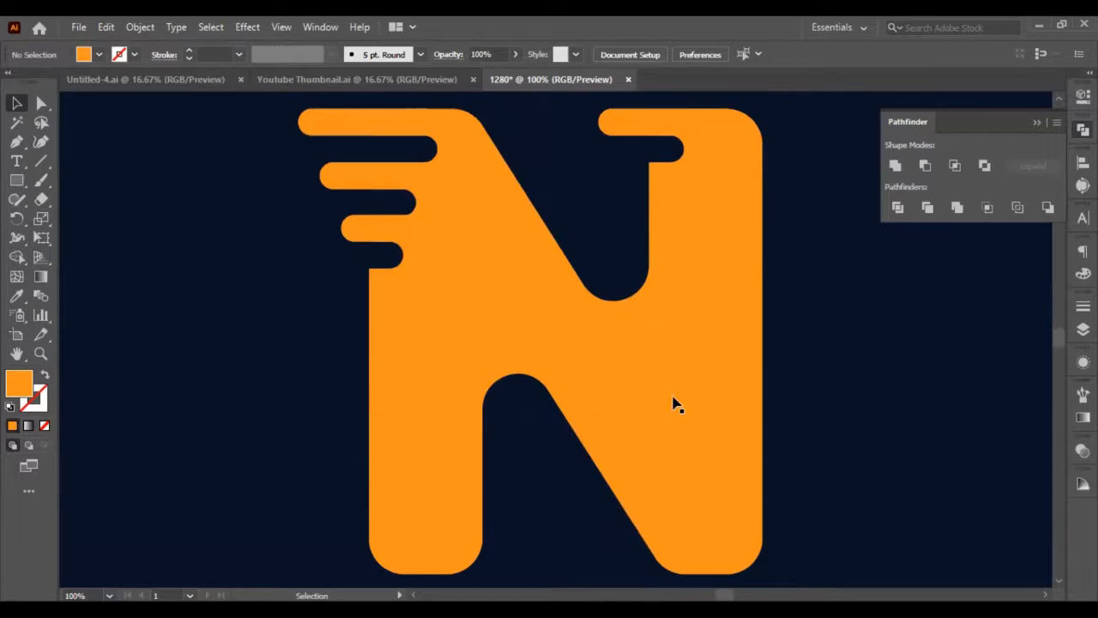
scroll(675, 404, "up", 2)
scroll(675, 404, "up", 1)
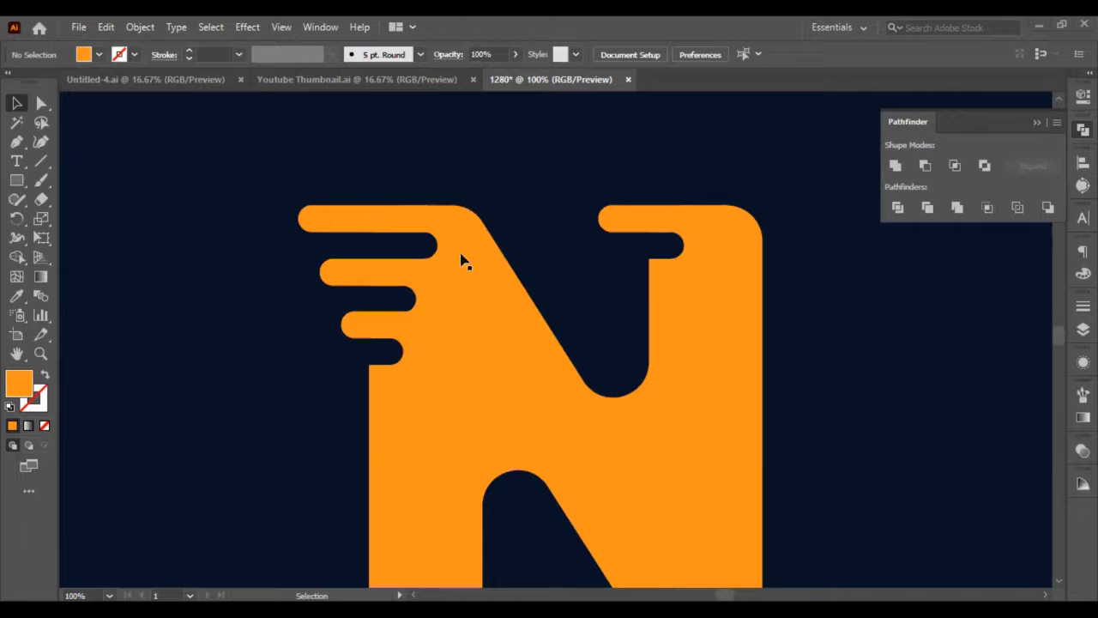
left_click(369, 279)
left_click(269, 287)
scroll(360, 251, "down", 1)
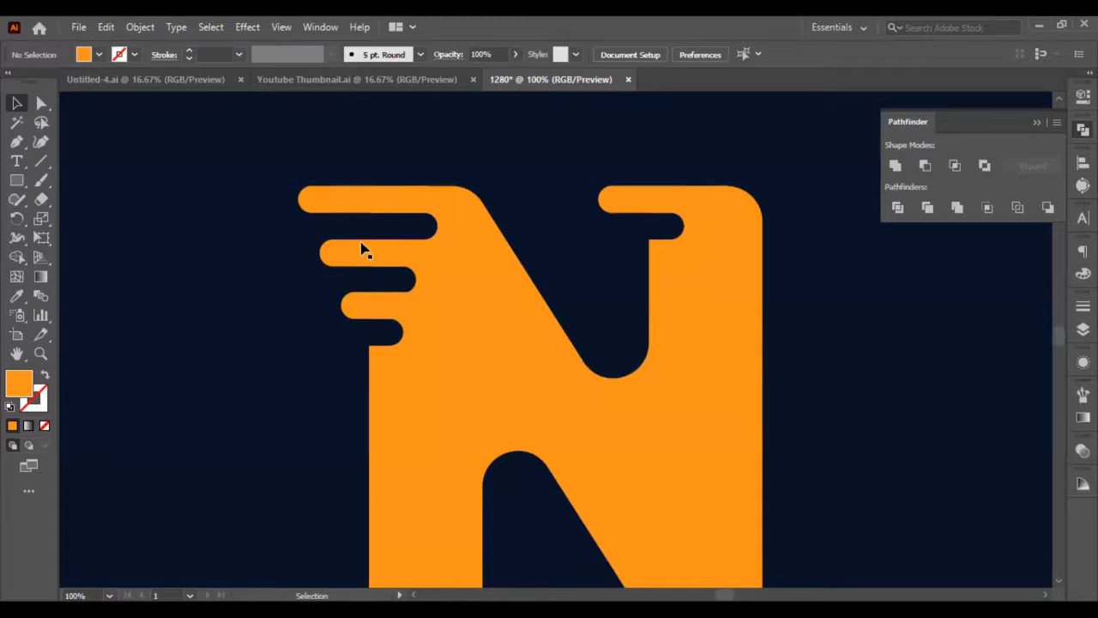
Draw a small square with the Rectangle tool over the outer end of the top left-stem bar, matching the bar's height.
left_click(21, 182)
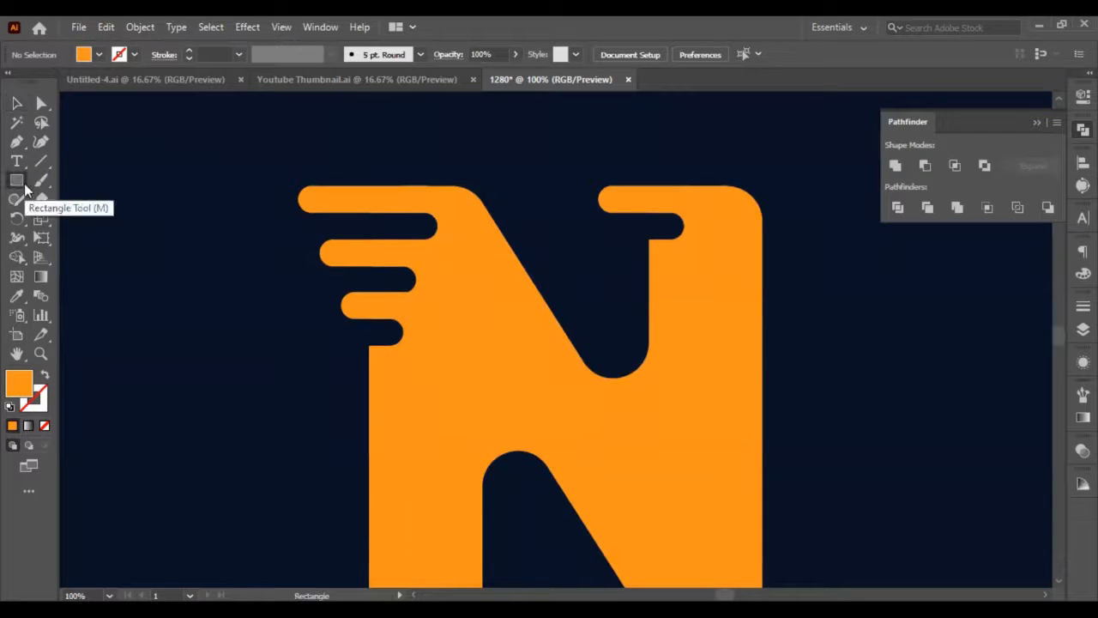
left_click_drag(16, 180, 152, 196)
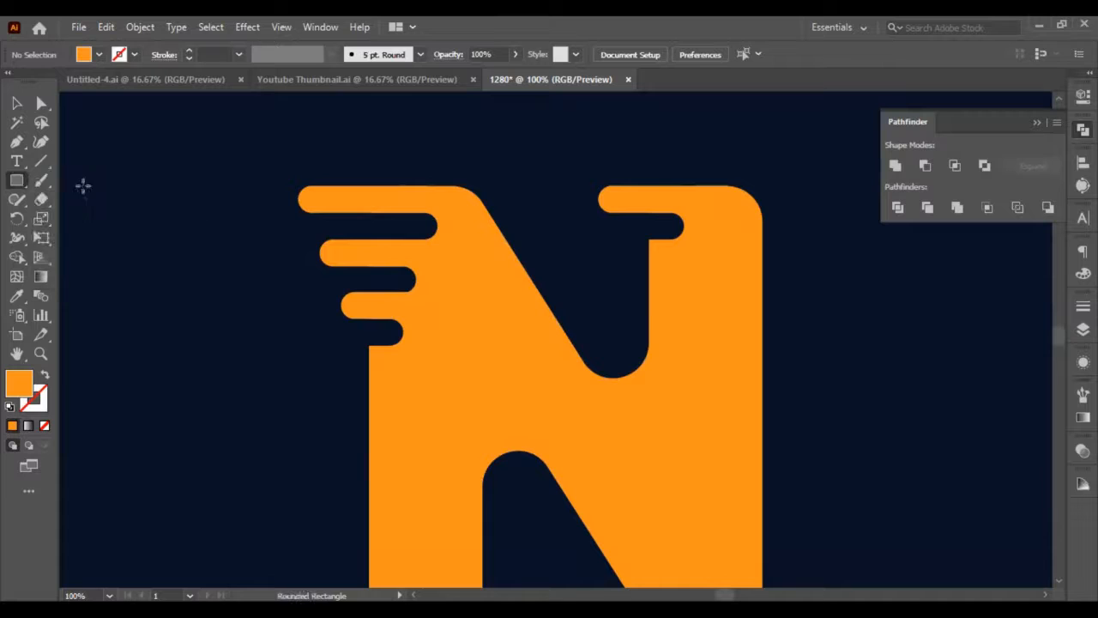
key("m")
left_click_drag(307, 186, 332, 204)
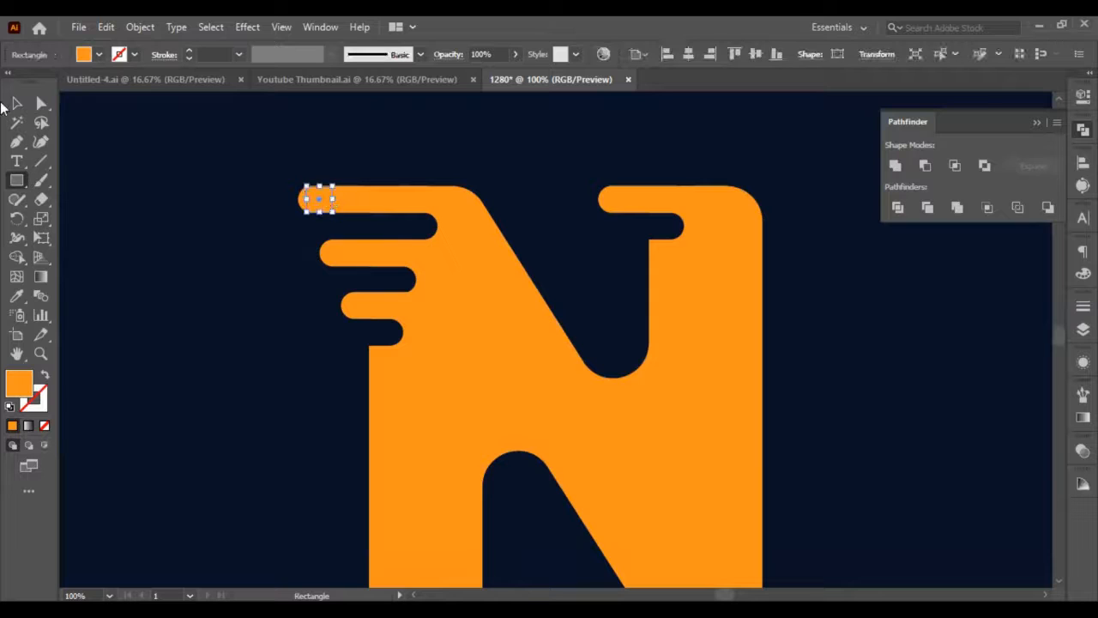
Adjust the small square's height to the bar and round its corners fully into a circle.
key("v")
scroll(197, 189, "up", 2)
scroll(399, 200, "up", 1)
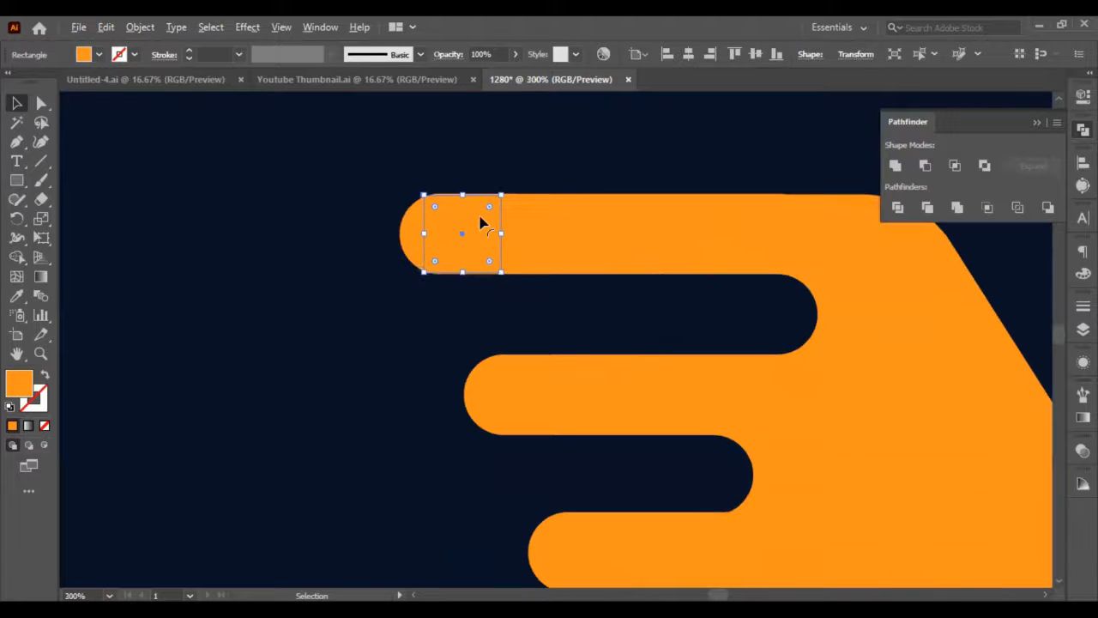
left_click_drag(460, 193, 460, 190)
left_click_drag(430, 264, 552, 218)
Move the circle down and left until it sits beside the second left-stem bar, touching its rounded end.
key("shift+Down")
key("shift+Down")
key("shift+Down")
key("shift+Down")
key("shift+Down")
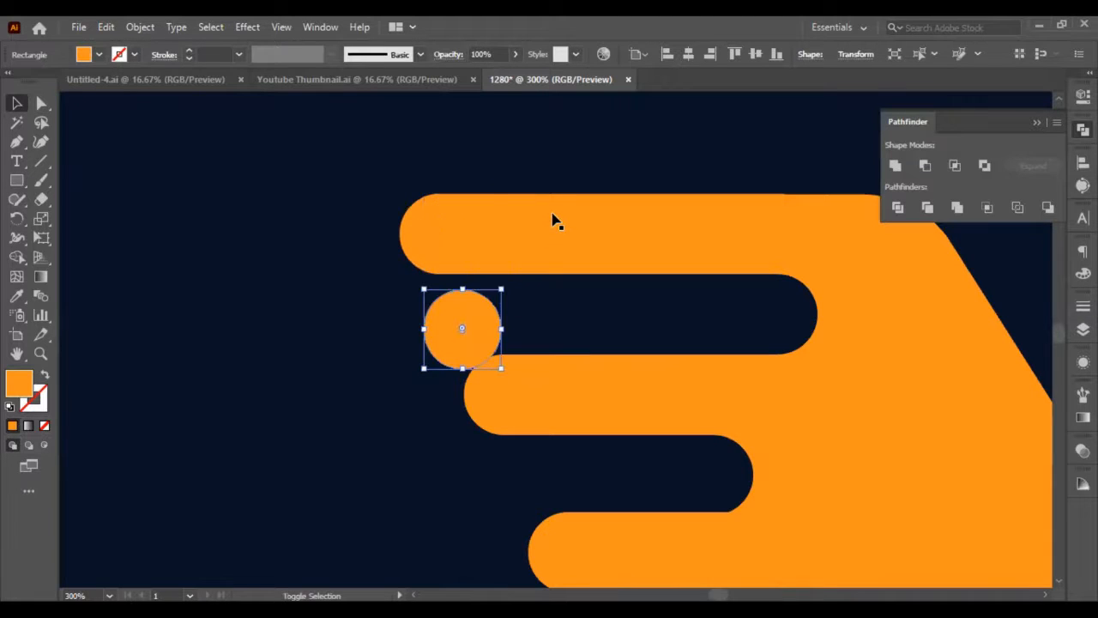
key("Left")
key("Left")
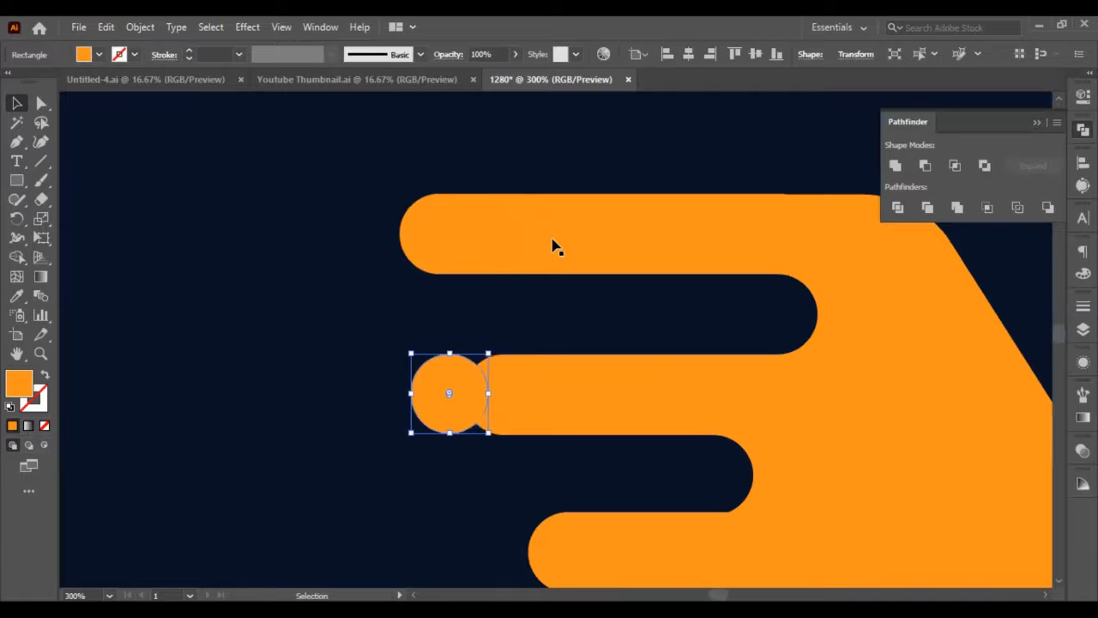
key("Left")
key("Down")
key("Left")
key("Left")
key("Left")
key("Left")
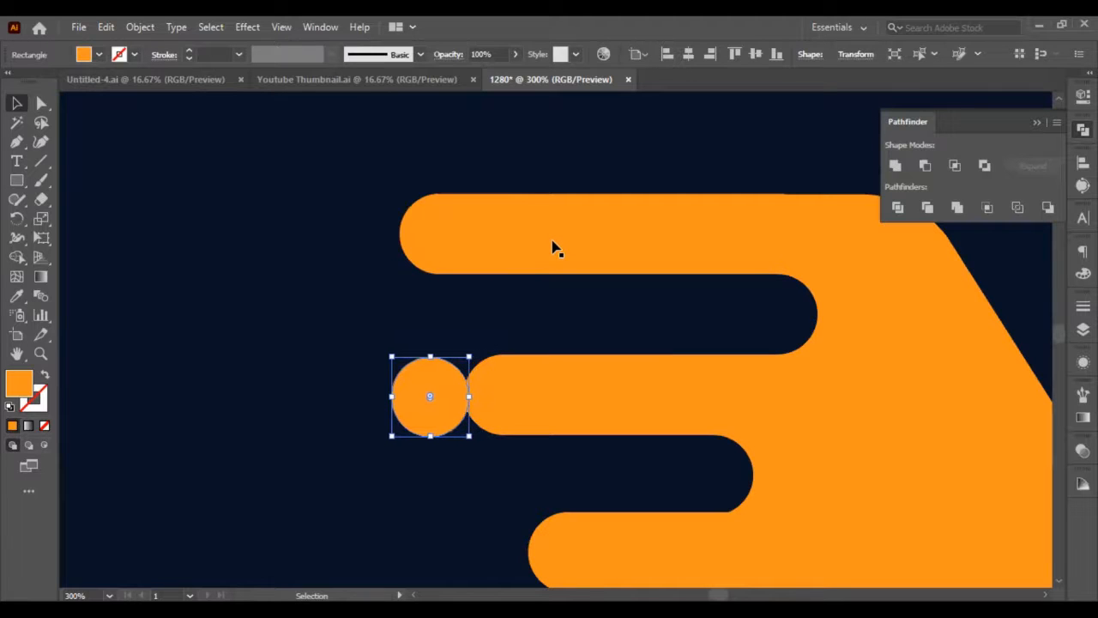
key("Left")
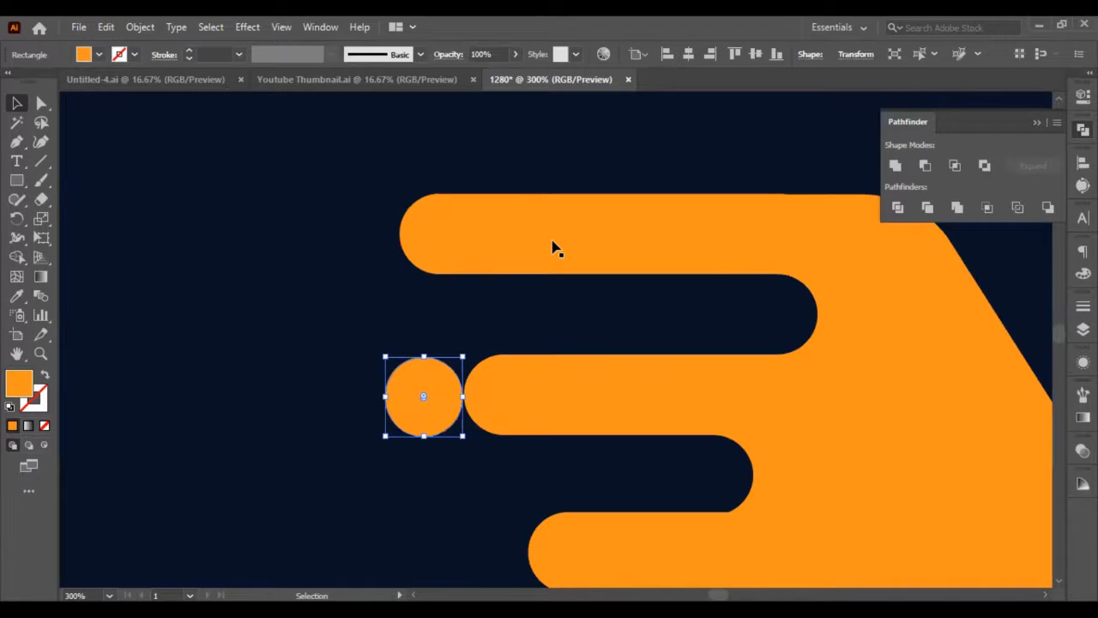
Move the circle further left so a gap separates it from the second left-stem bar.
key("shift+Left")
key("shift+Left")
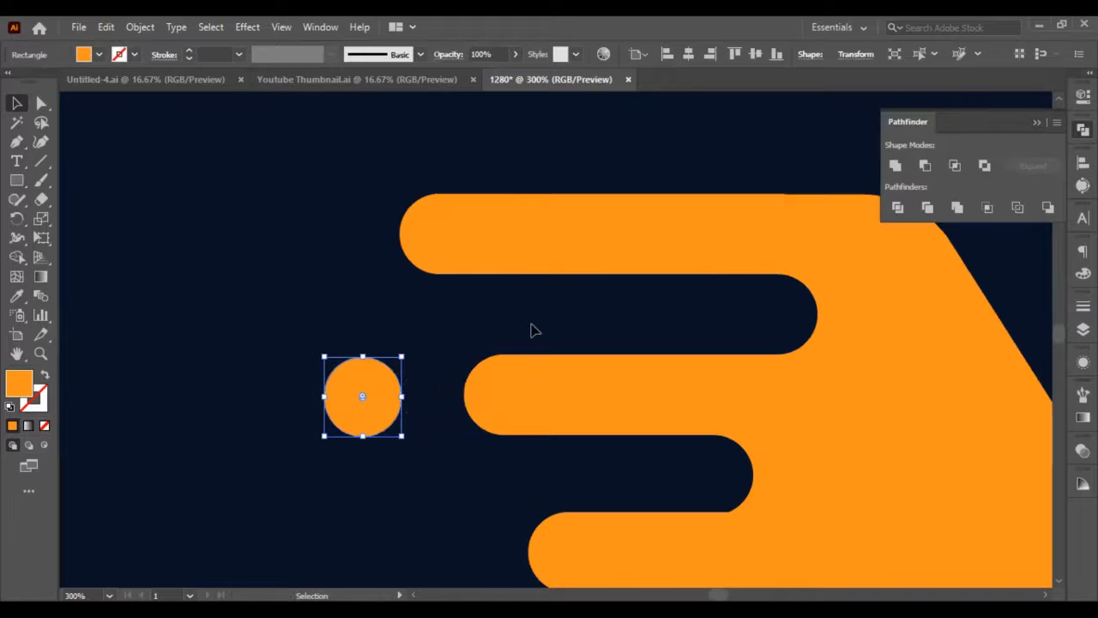
left_click(535, 323)
scroll(539, 320, "down", 4)
scroll(546, 326, "right", 3)
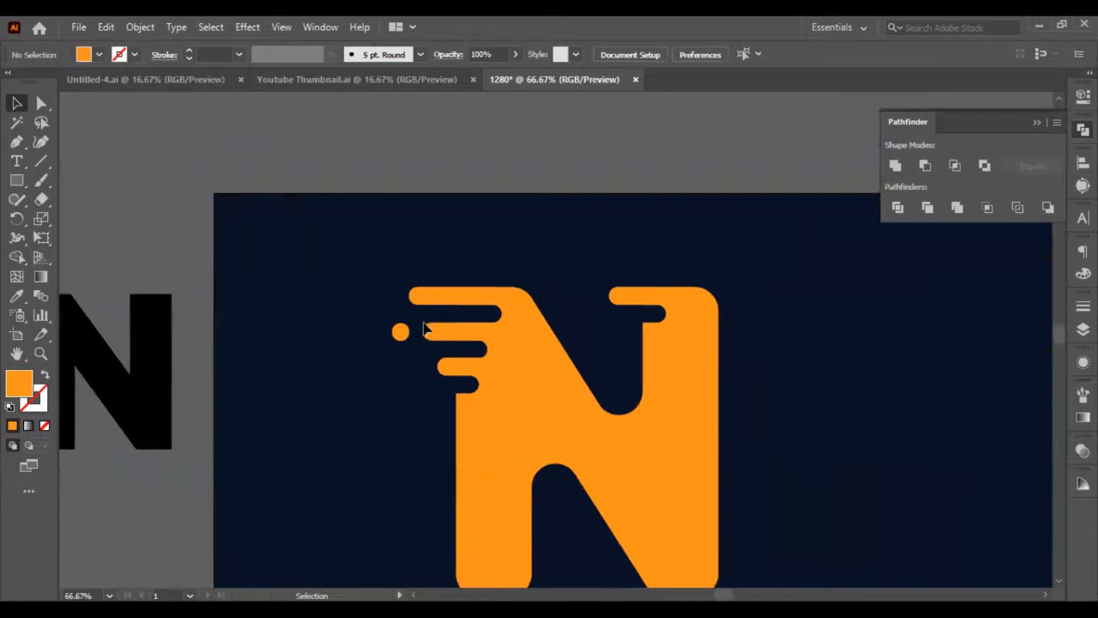
Duplicate the circle in place and move the copy horizontally to just outside the right stem, below its bar.
left_click(401, 332)
key("ctrl+c")
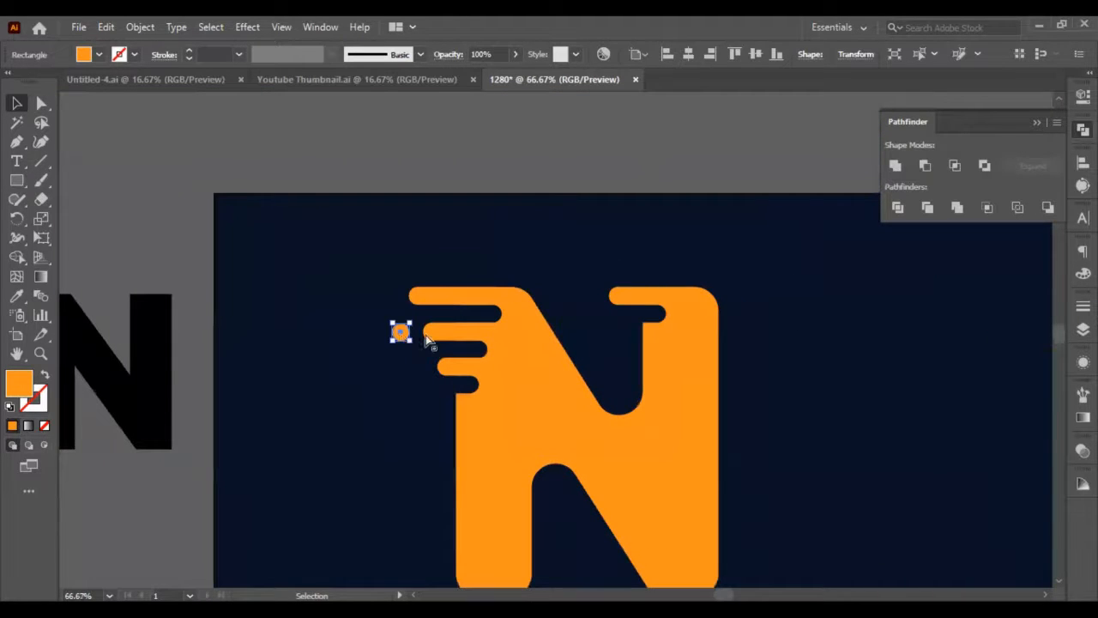
key("ctrl+f")
key("shift+Right")
key("shift+Right")
key("shift+Right")
key("shift+Right")
key("shift+Right")
key("shift+Right")
key("shift+Right")
key("shift+Right")
key("shift+Right")
key("shift+Right")
key("shift+Right")
key("shift+Right")
key("shift+Right")
key("shift+Right")
key("shift+Right")
key("shift+Right")
key("shift+Right")
key("shift+Right")
key("shift+Right")
key("shift+Right")
key("shift+Right")
key("shift+Right")
key("shift+Right")
key("shift+Right")
key("shift+Right")
key("shift+Right")
key("shift+Right")
key("shift+Right")
key("shift+Right")
key("shift+Right")
key("shift+Right")
key("shift+Right")
key("shift+Right")
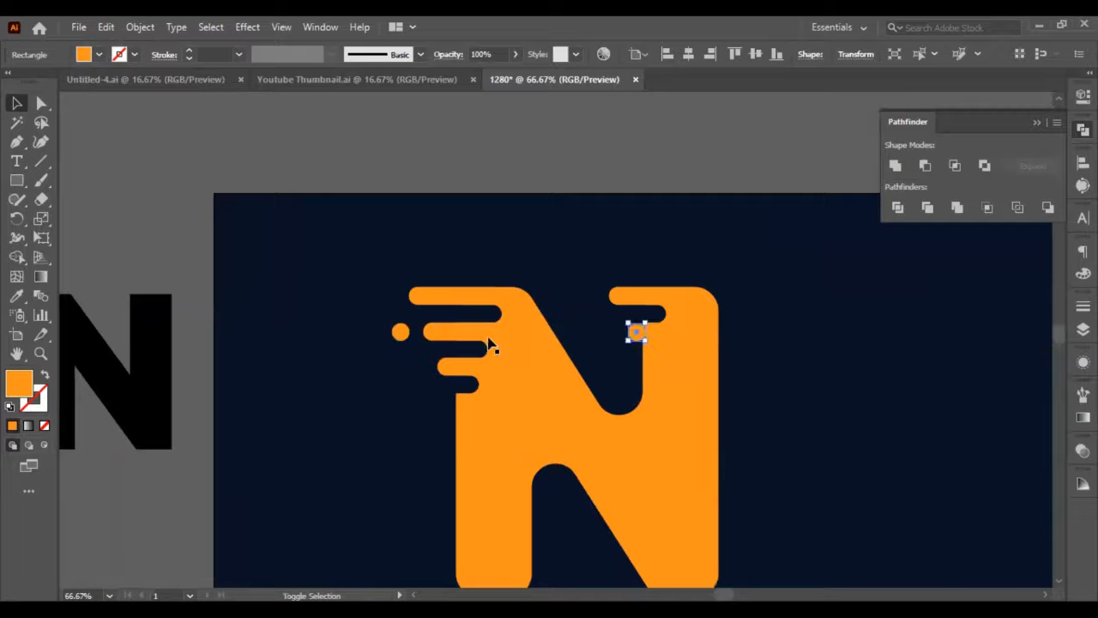
key("shift+Left")
key("shift+Left")
left_click(794, 333)
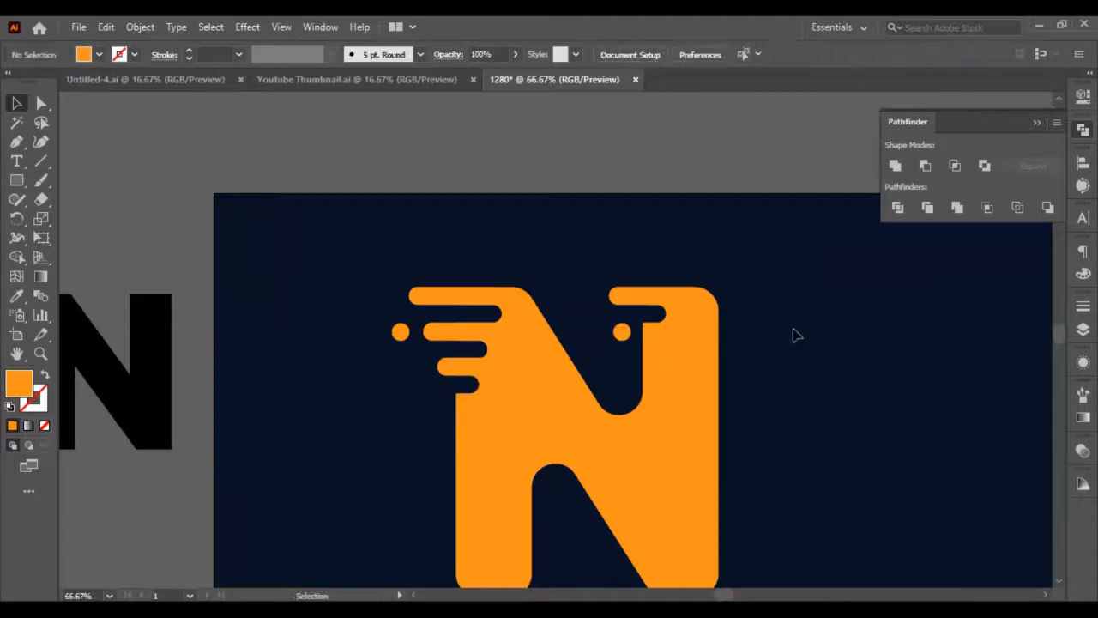
Group all pieces of the N with both circles and place a duplicate of the group above the artboard.
scroll(642, 360, "down", 2)
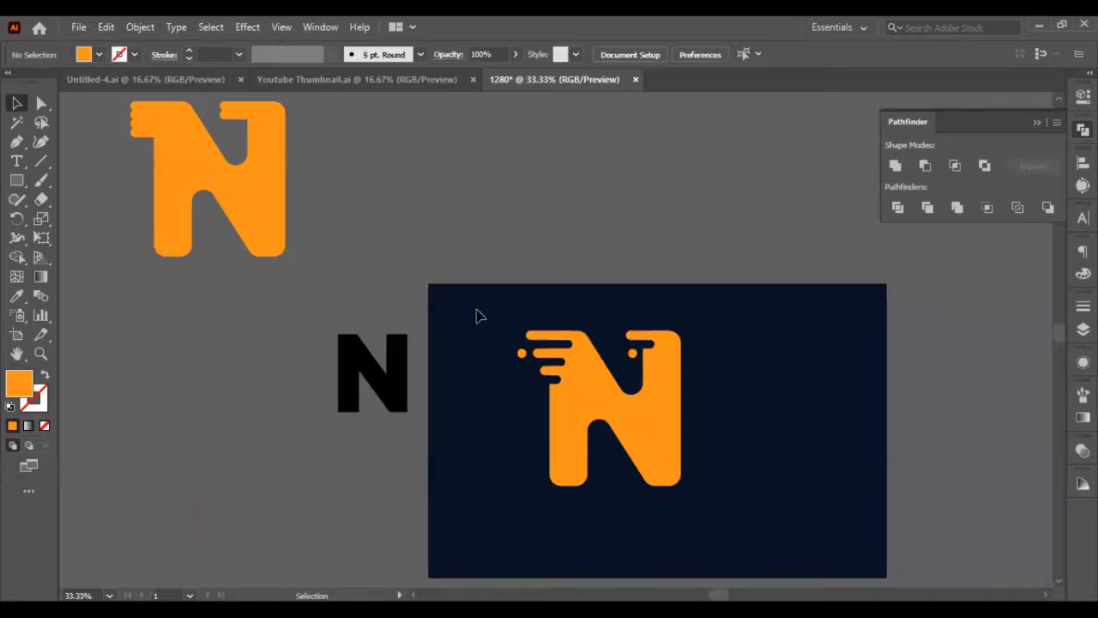
left_click_drag(476, 311, 768, 510)
key("ctrl+g")
left_click(740, 472)
left_click(588, 386)
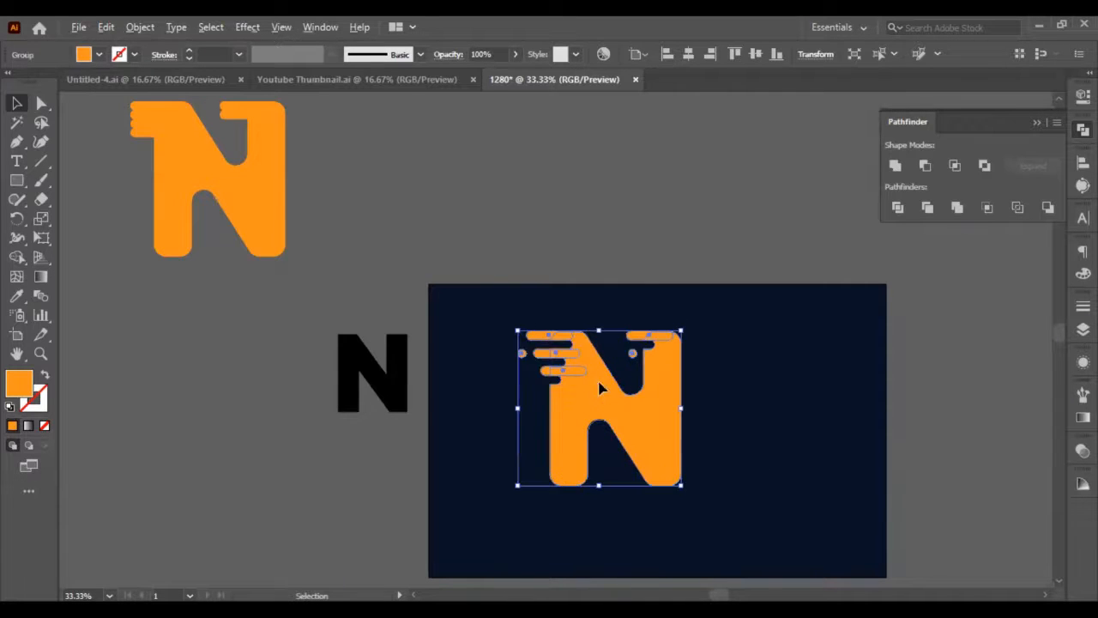
left_click_drag(588, 382, 411, 129)
Ungroup the N on the artboard and unite the bars of both stems with the letter body using Pathfinder.
left_click(597, 392)
key("ctrl+shift+g")
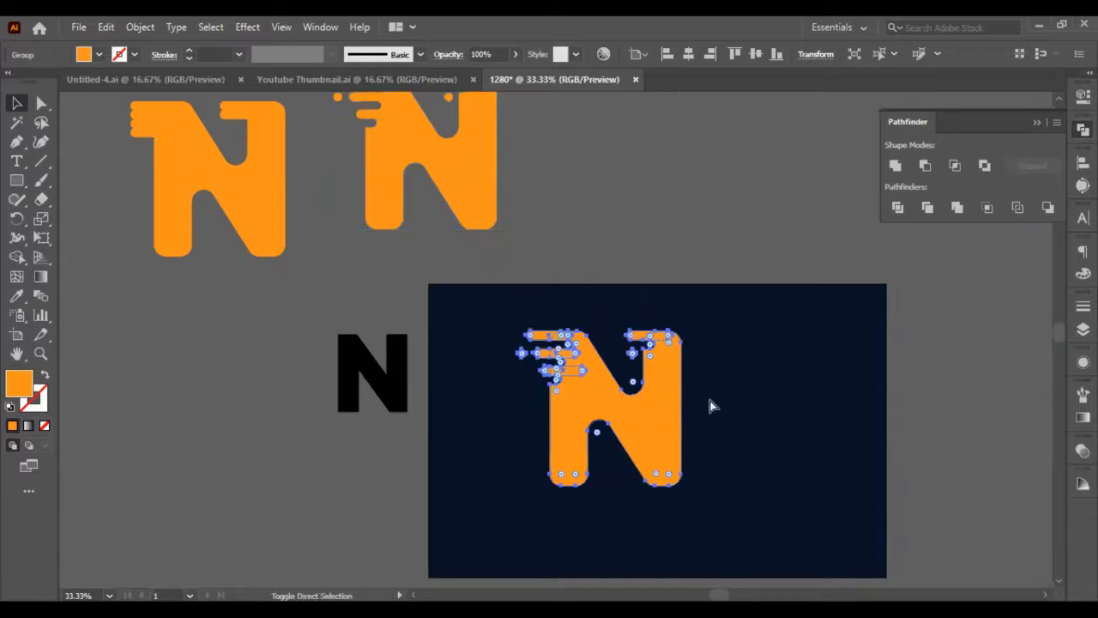
left_click(723, 405)
scroll(592, 385, "up", 3)
left_click_drag(483, 175, 542, 380)
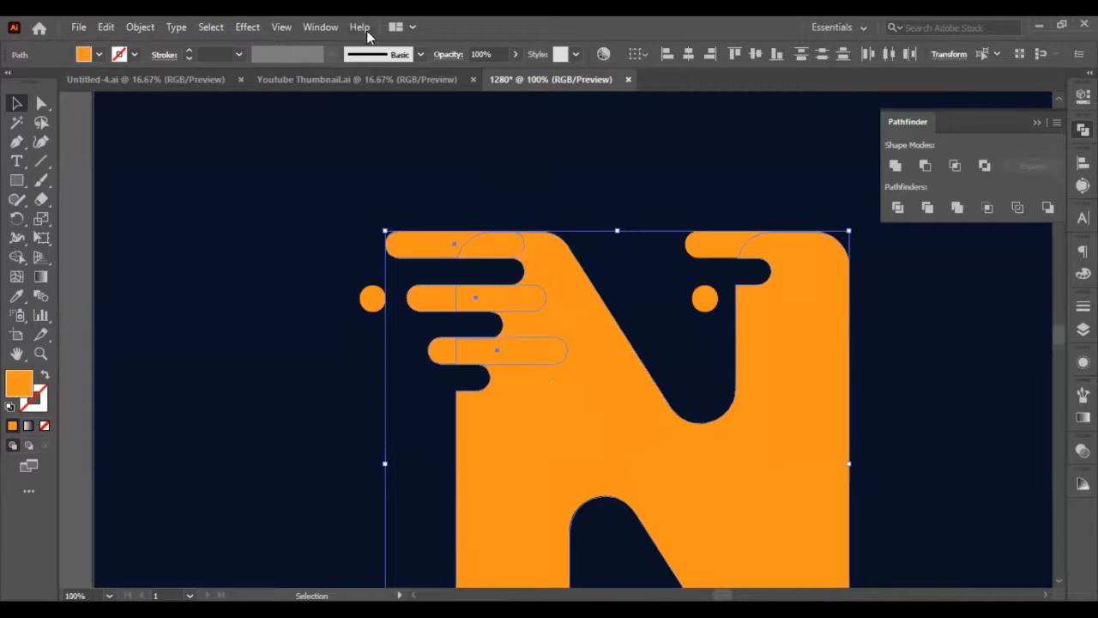
left_click(891, 170)
left_click_drag(723, 153, 792, 233)
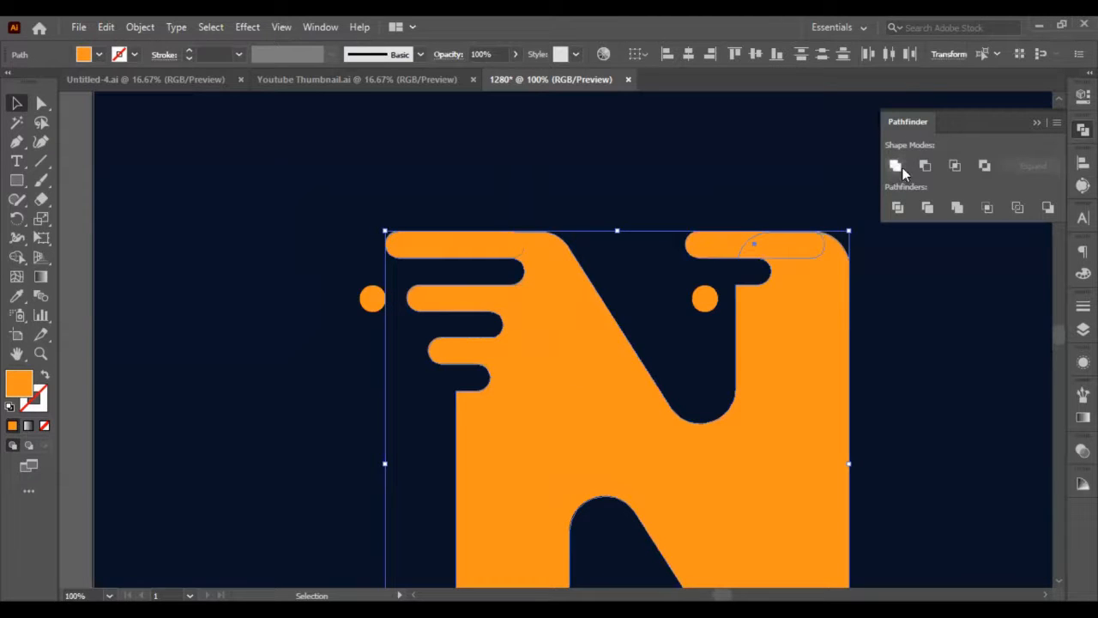
left_click(897, 168)
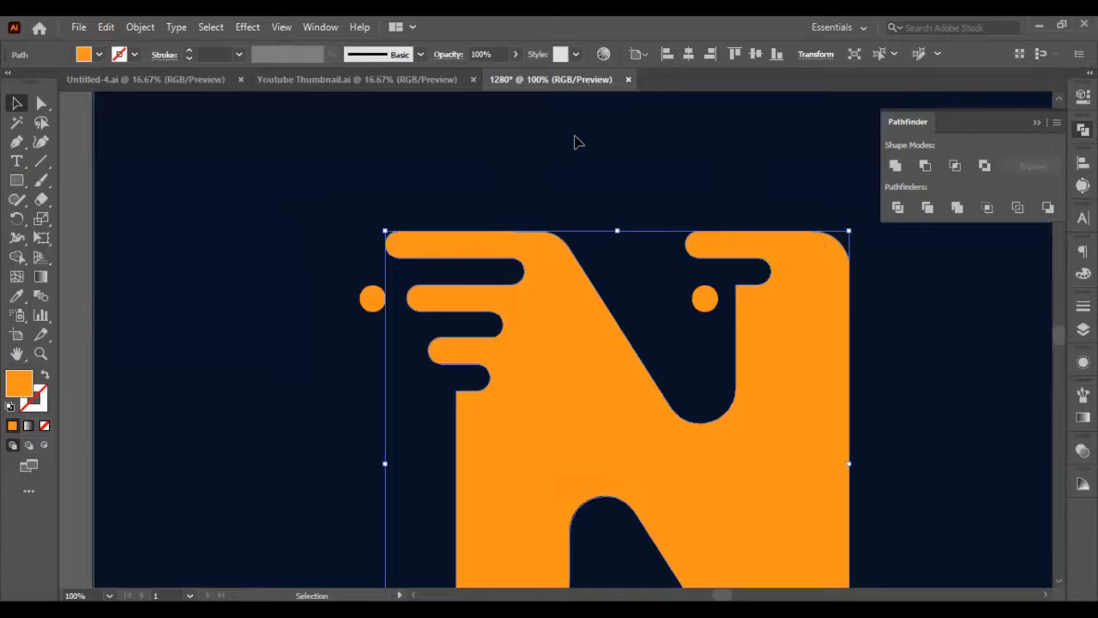
left_click(575, 141)
Group the united N with its two circles and move it to the left part of the artboard.
scroll(612, 178, "down", 5)
scroll(642, 181, "up", 4)
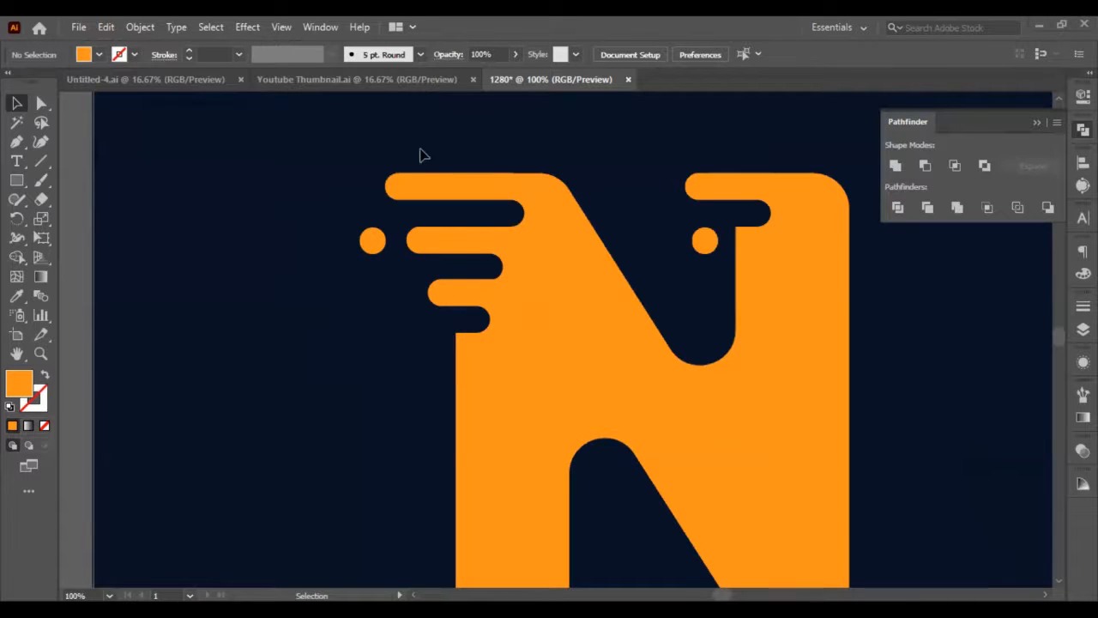
scroll(420, 163, "down", 2)
scroll(426, 193, "down", 1)
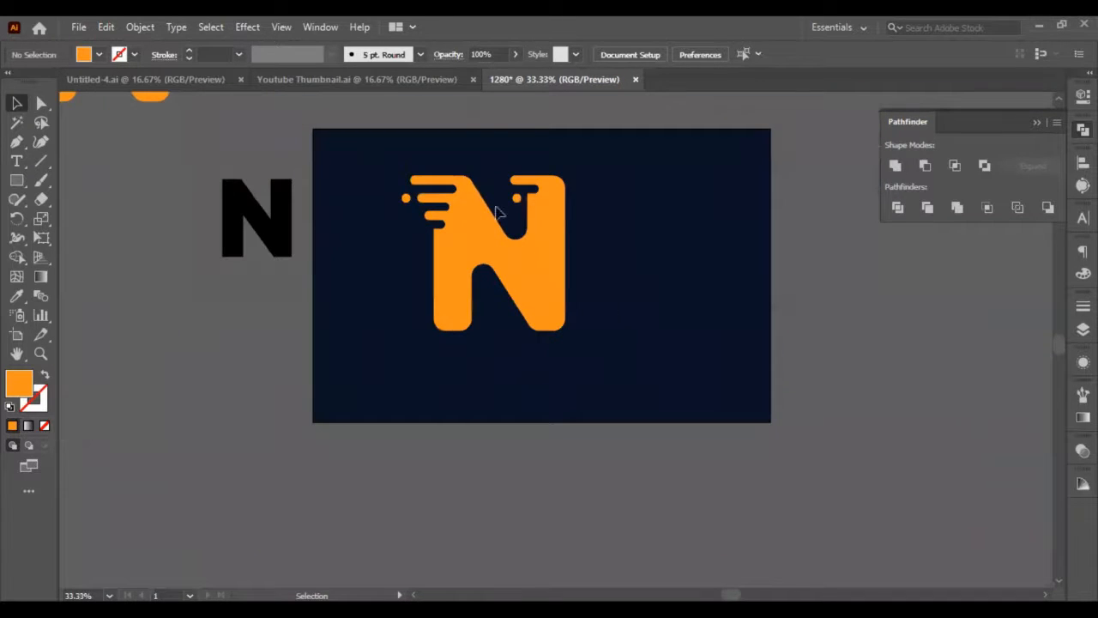
scroll(488, 297, "up", 3)
left_click(496, 302)
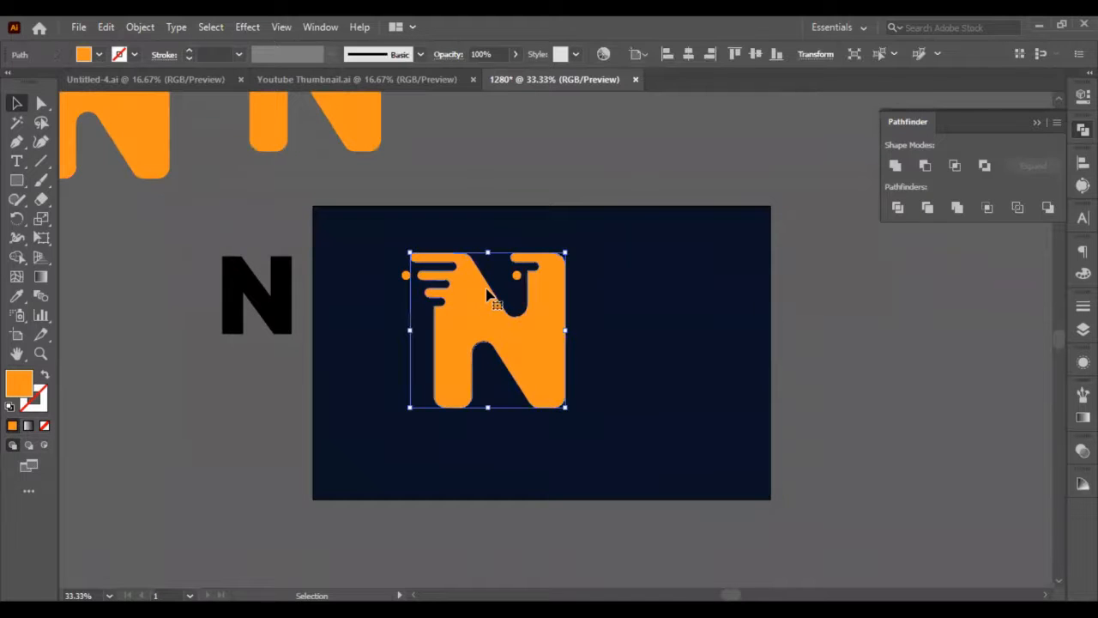
left_click_drag(378, 242, 635, 480)
key("a")
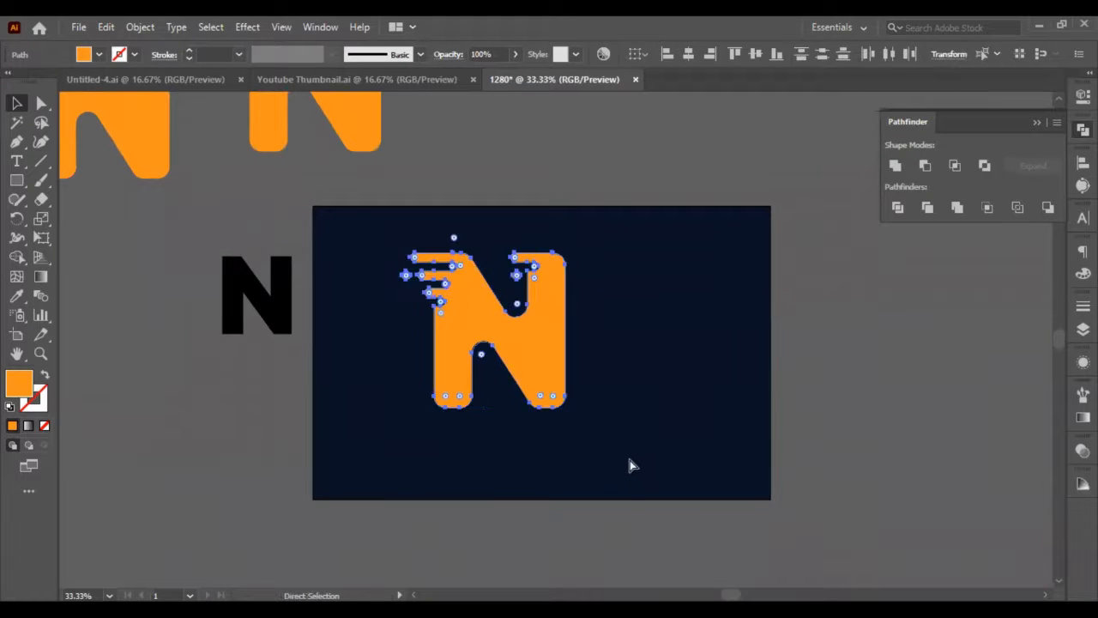
key("v")
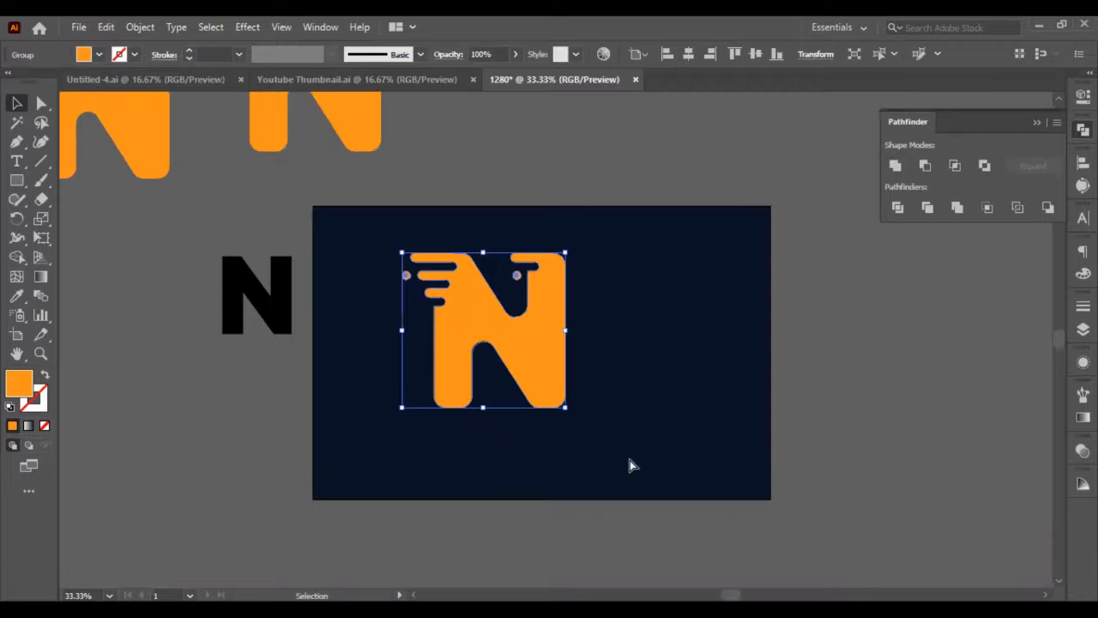
left_click_drag(484, 364, 407, 372)
left_click(105, 267)
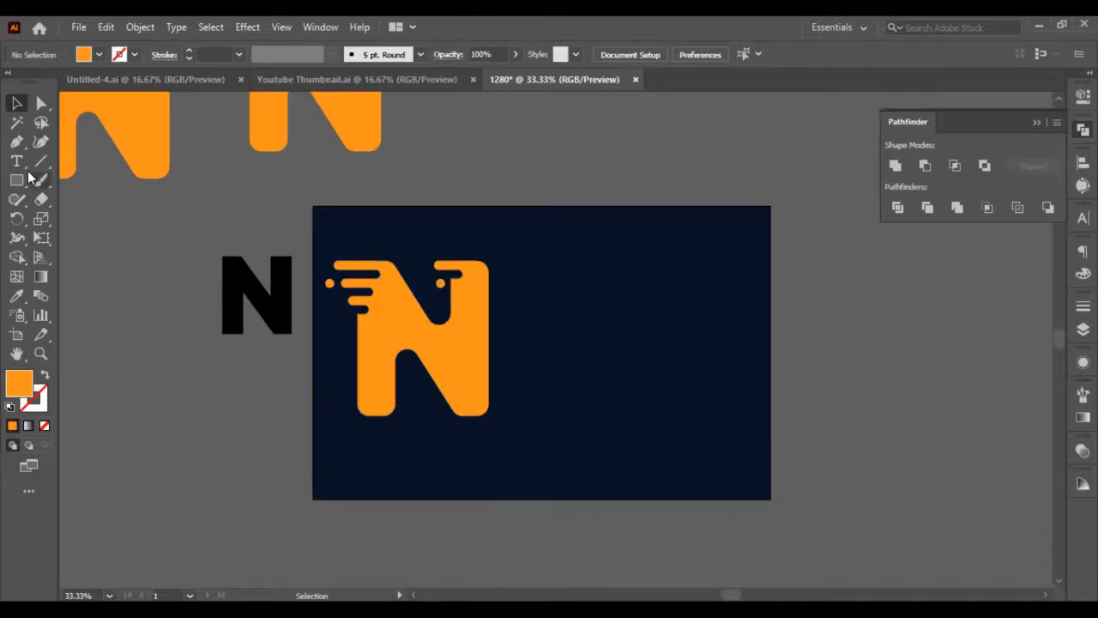
Add the text letter U beside the N and place a duplicate of it to the right of the artboard.
left_click(16, 161)
left_click(549, 326)
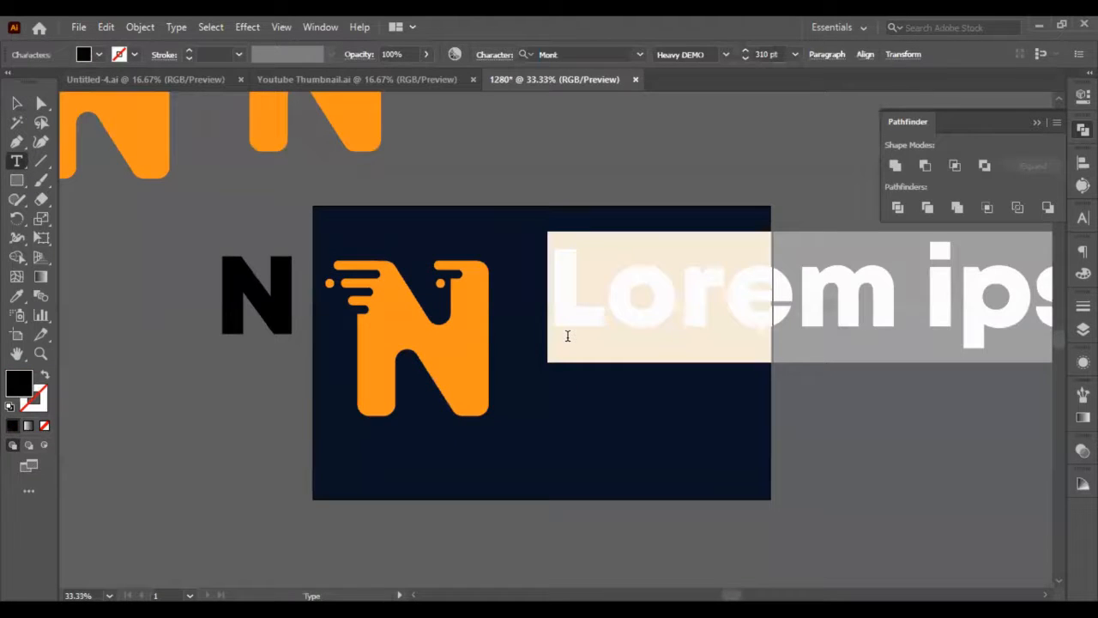
type("U")
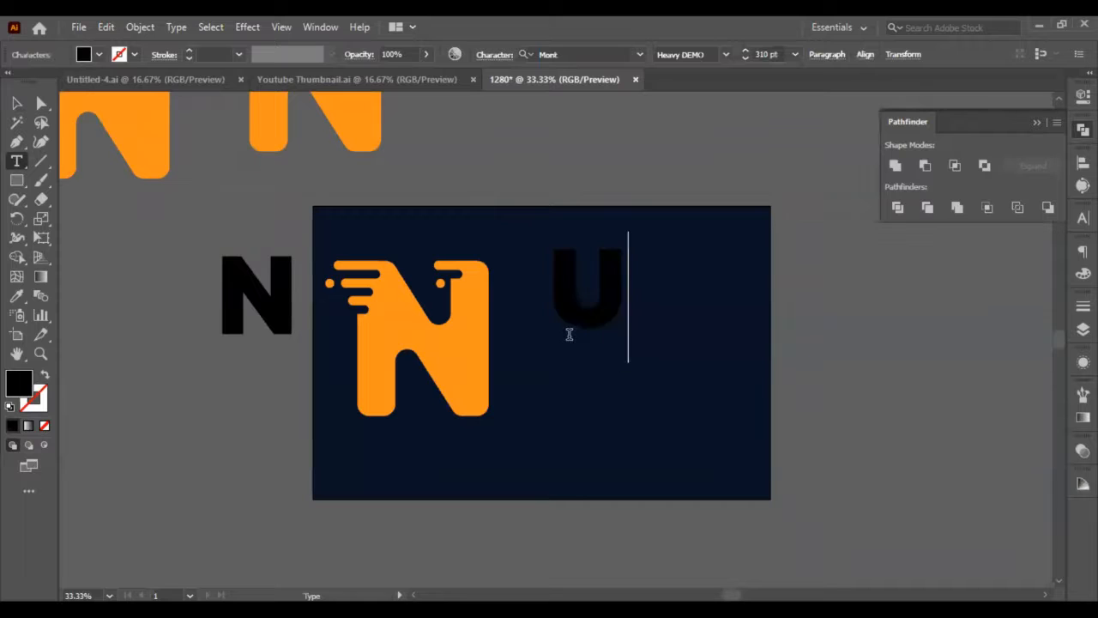
left_click(16, 122)
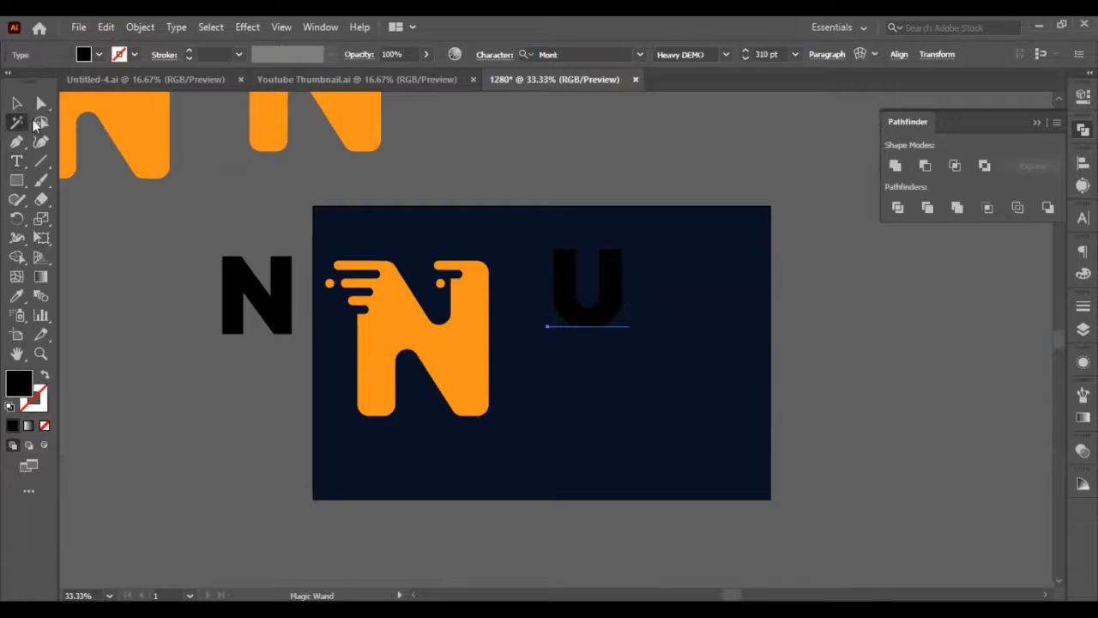
right_click(617, 292)
left_click(16, 103)
left_click_drag(600, 276, 940, 401)
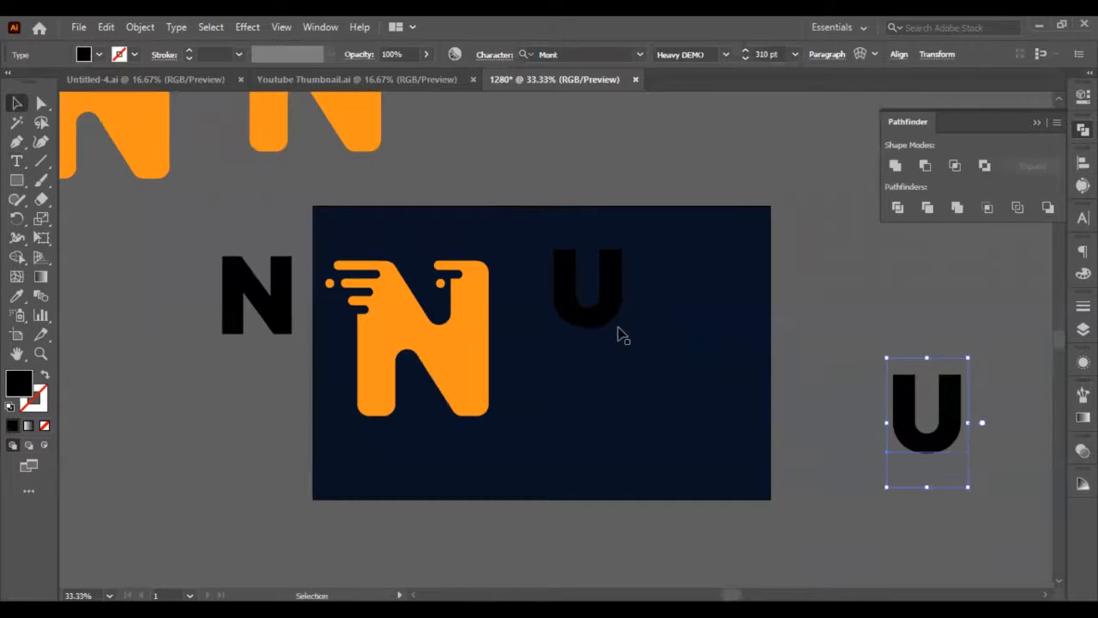
Convert the U on the artboard to outlines and scale it up.
left_click(609, 319)
right_click(605, 316)
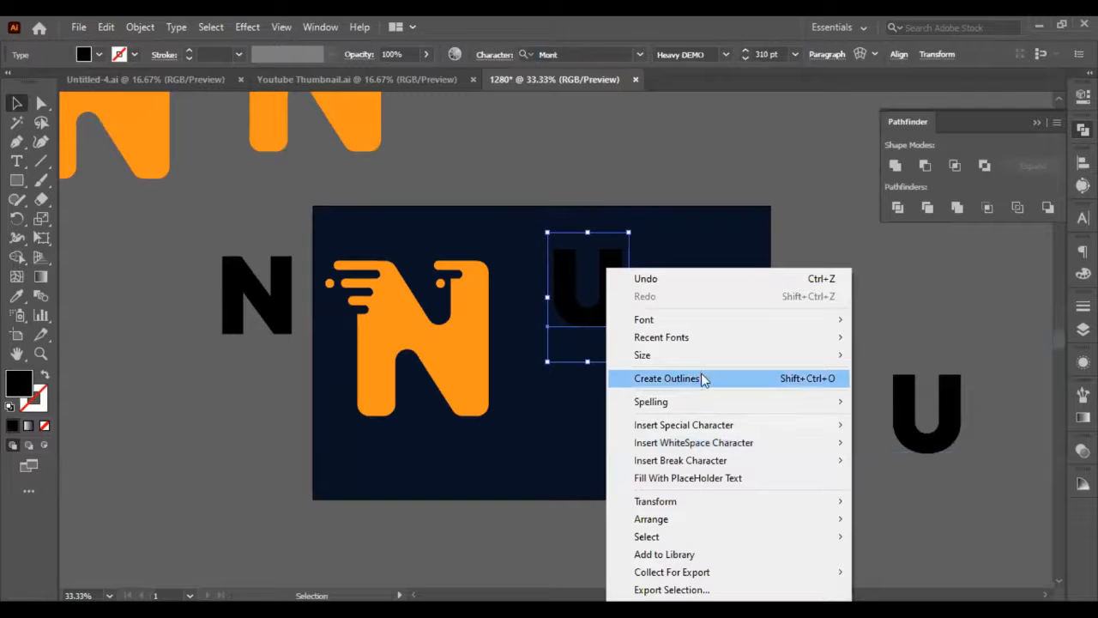
left_click(701, 379)
left_click_drag(627, 331, 658, 369)
Color the outlined U with the orange sampled from the N using the Eyedropper.
right_click(636, 339)
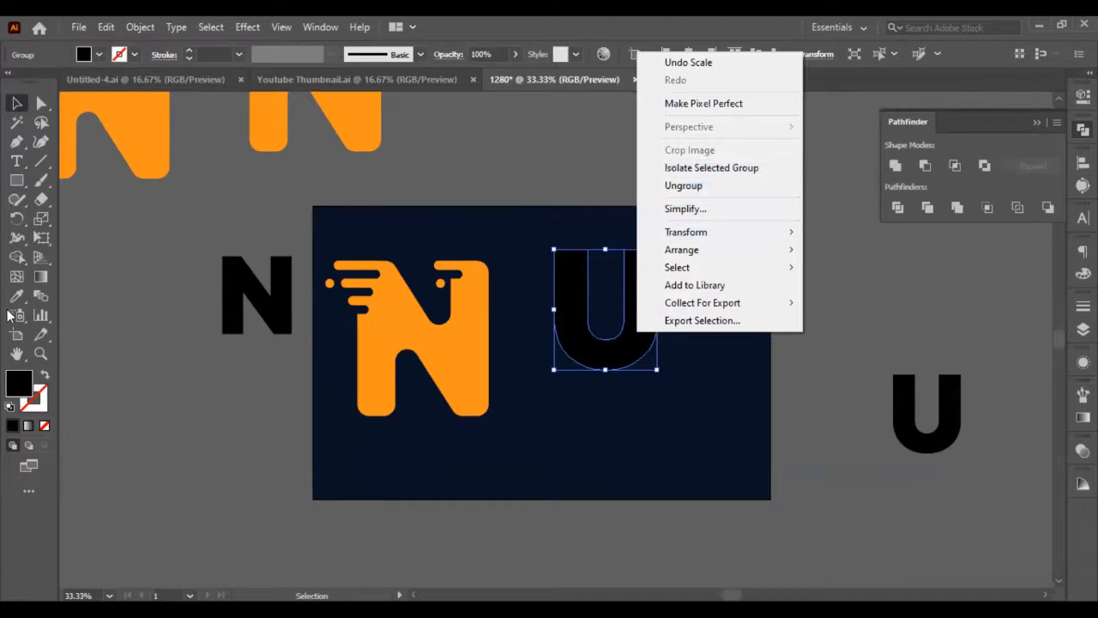
left_click(16, 300)
left_click(377, 305)
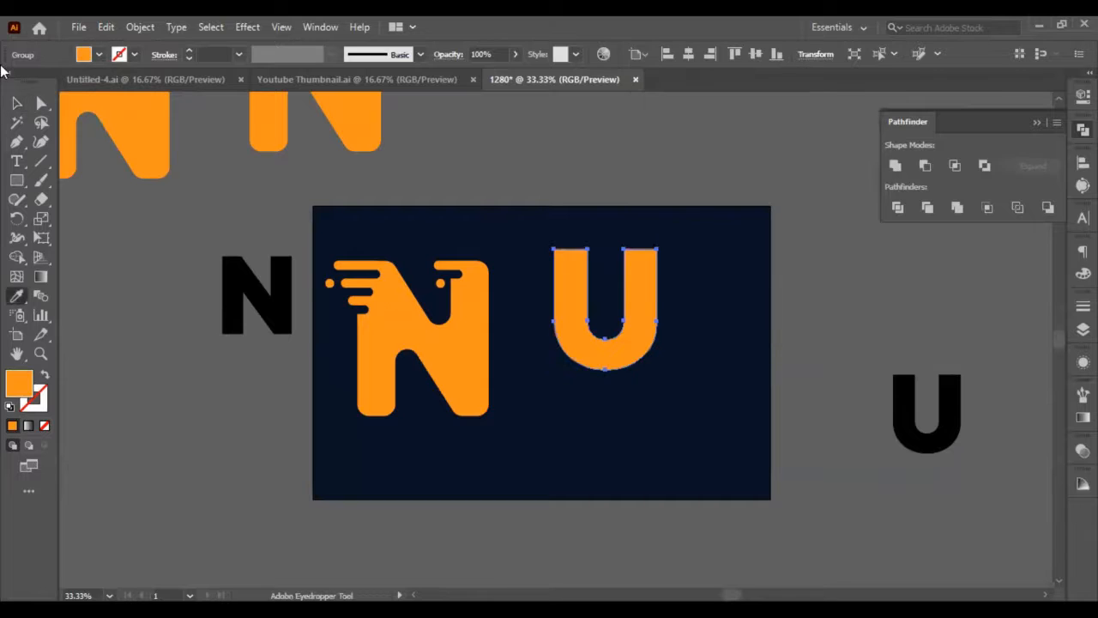
Place the U over the N to match its size, enlarge it, and set it just right of the N.
left_click(16, 103)
left_click_drag(600, 306, 378, 306)
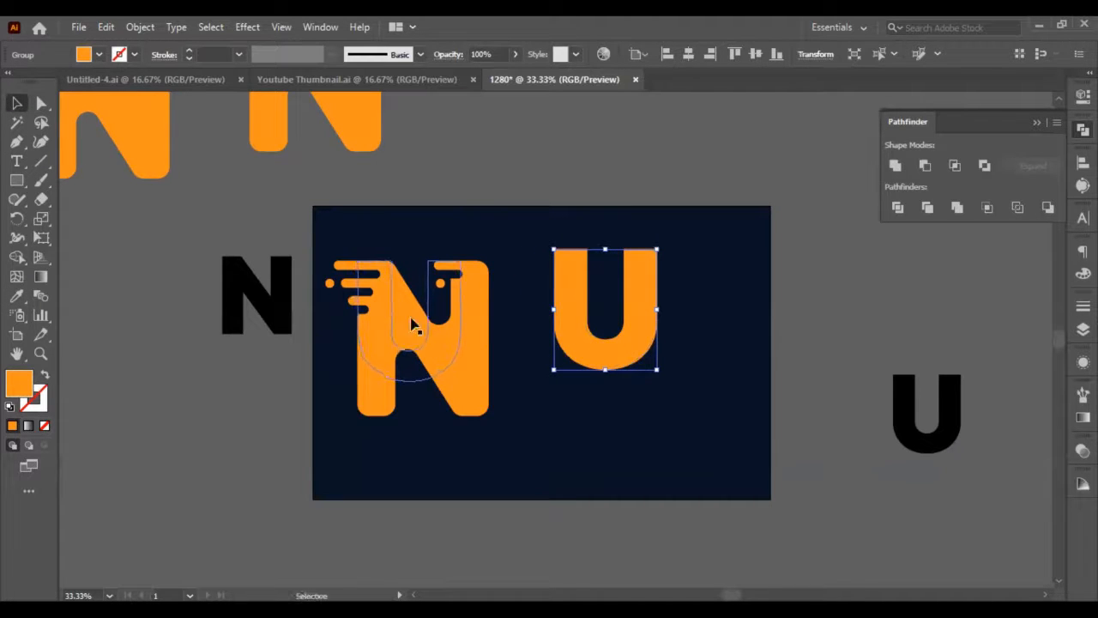
left_click_drag(460, 380, 616, 388)
Round the top corners of both U stems fully into semicircular ends.
key("a")
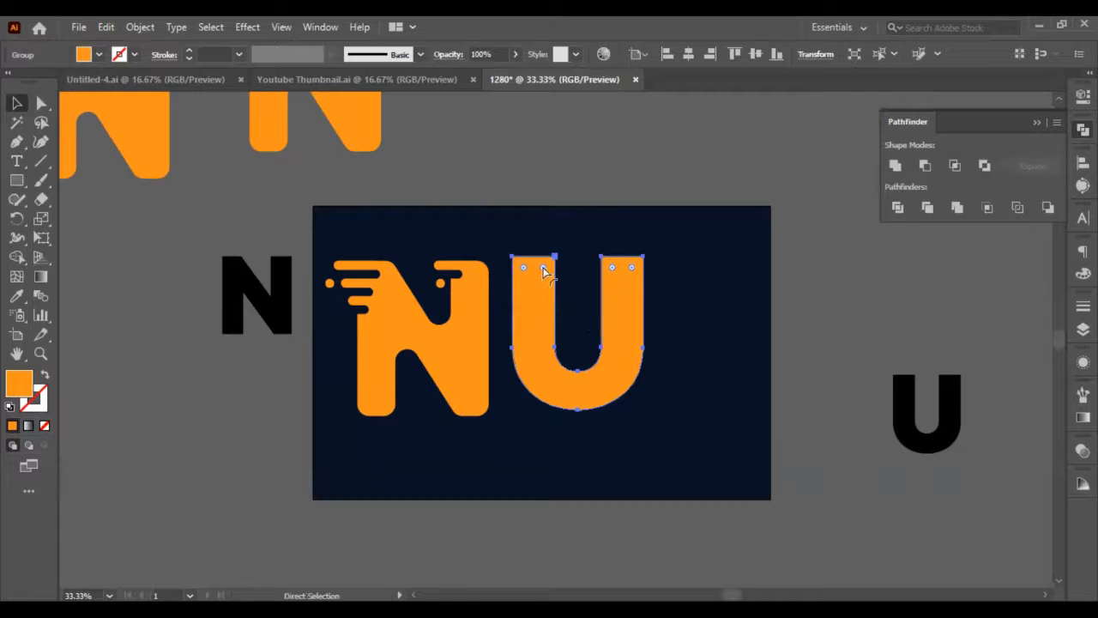
left_click_drag(544, 266, 533, 296)
key("v")
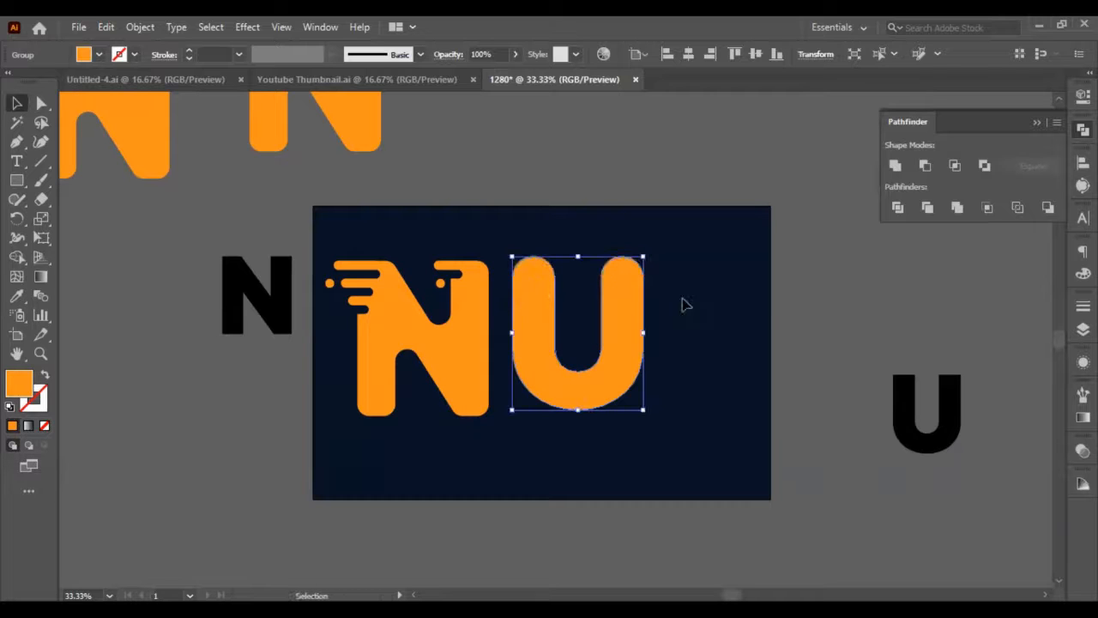
left_click(832, 306)
Replace the black text letter U beside the artboard with the letter M.
scroll(558, 285, "up", 2)
scroll(550, 299, "down", 2)
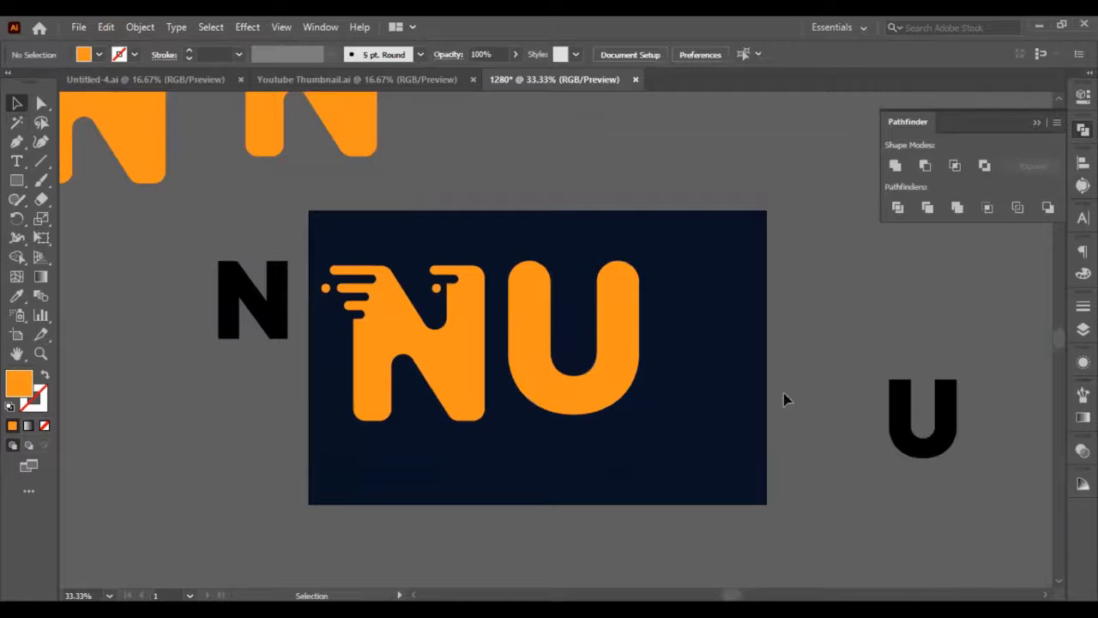
left_click(920, 420)
double_click(927, 436)
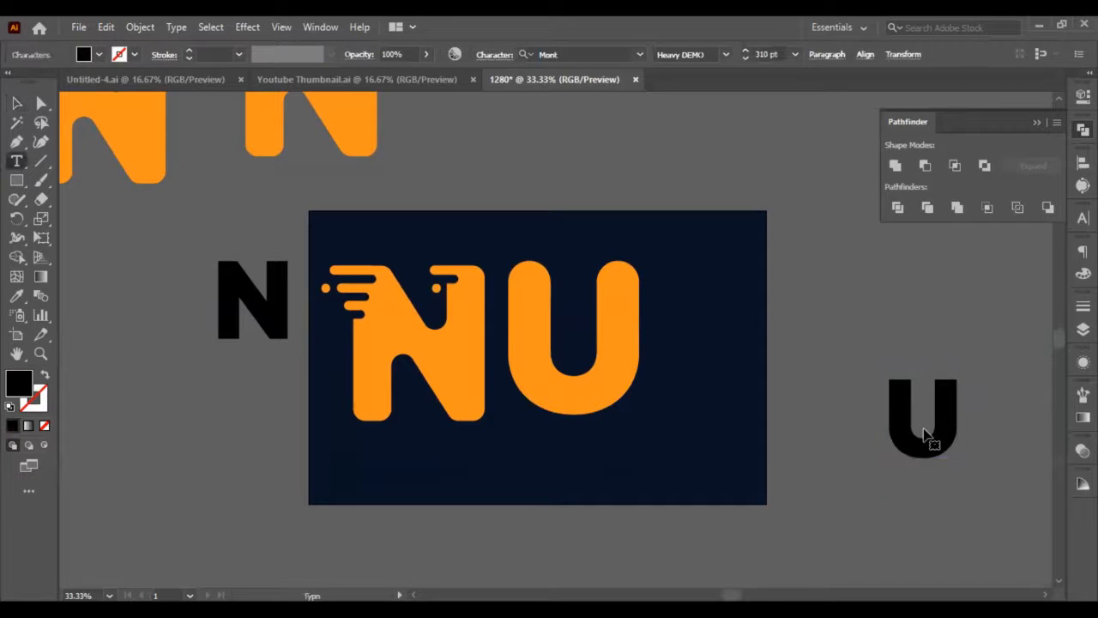
key("ctrl+a")
type("M")
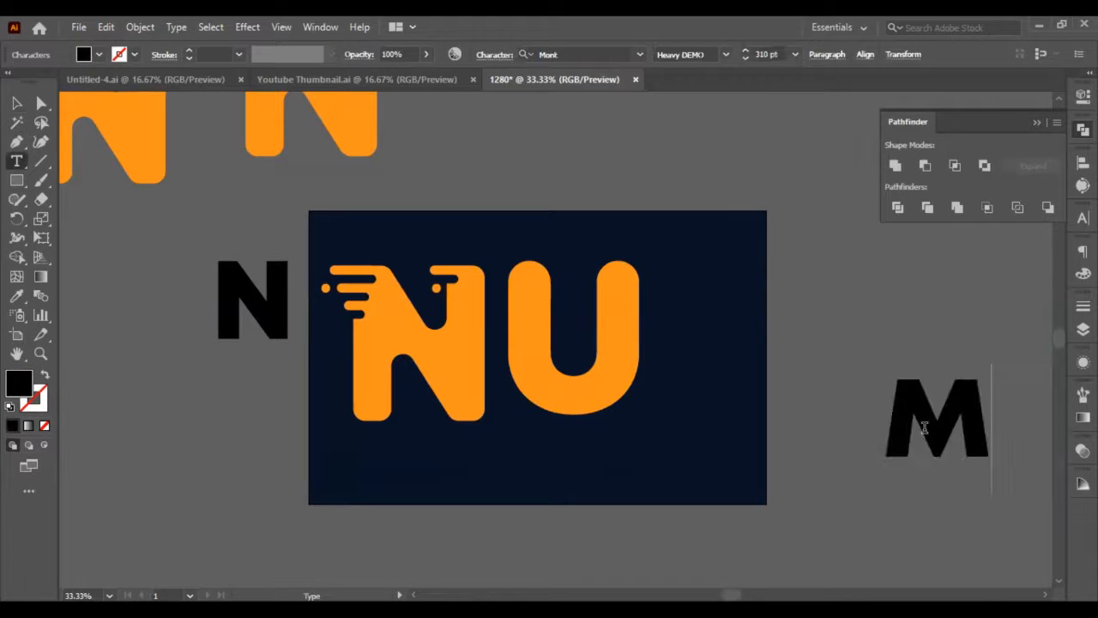
left_click(16, 104)
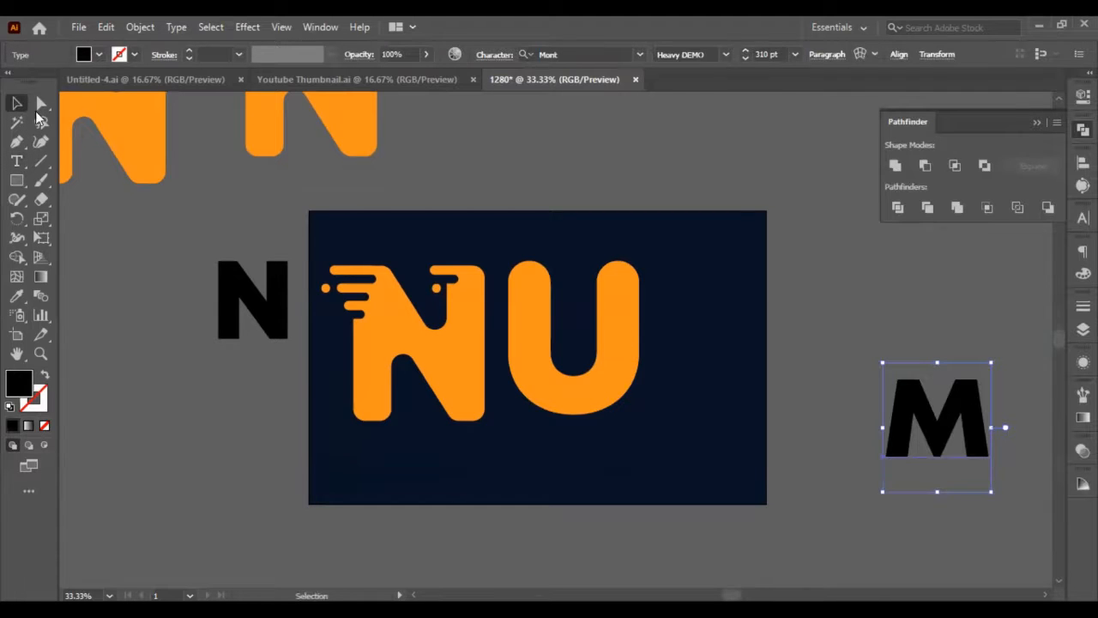
left_click(912, 319)
Duplicate the decorated spare N above the artboard beside itself and delete the copy's letter body, keeping only its bars and circles.
scroll(711, 324, "up", 1)
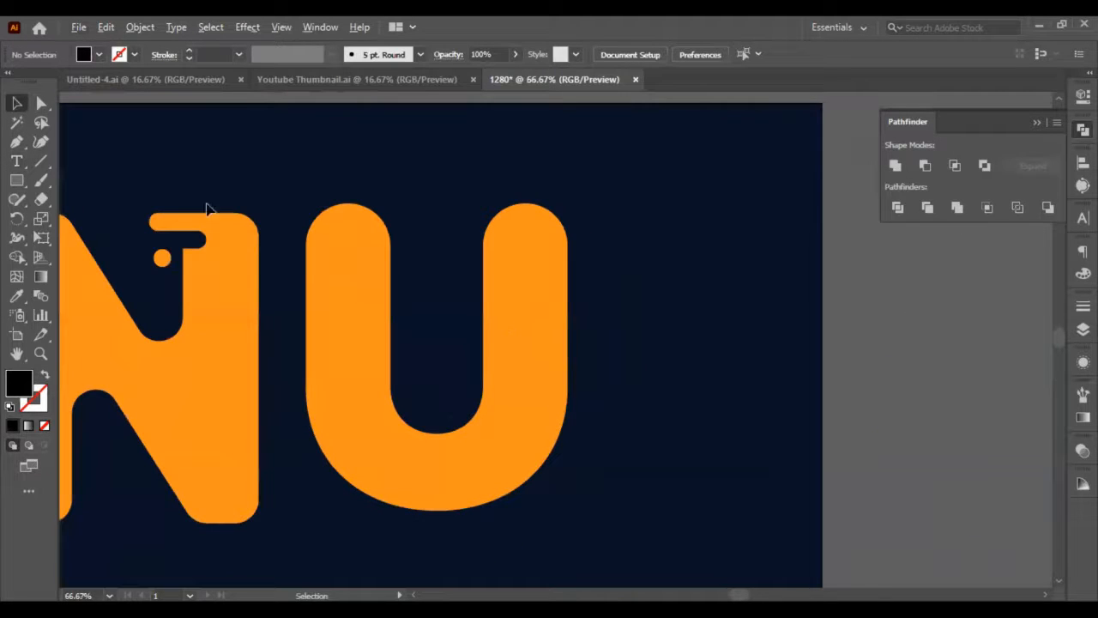
left_click(172, 221)
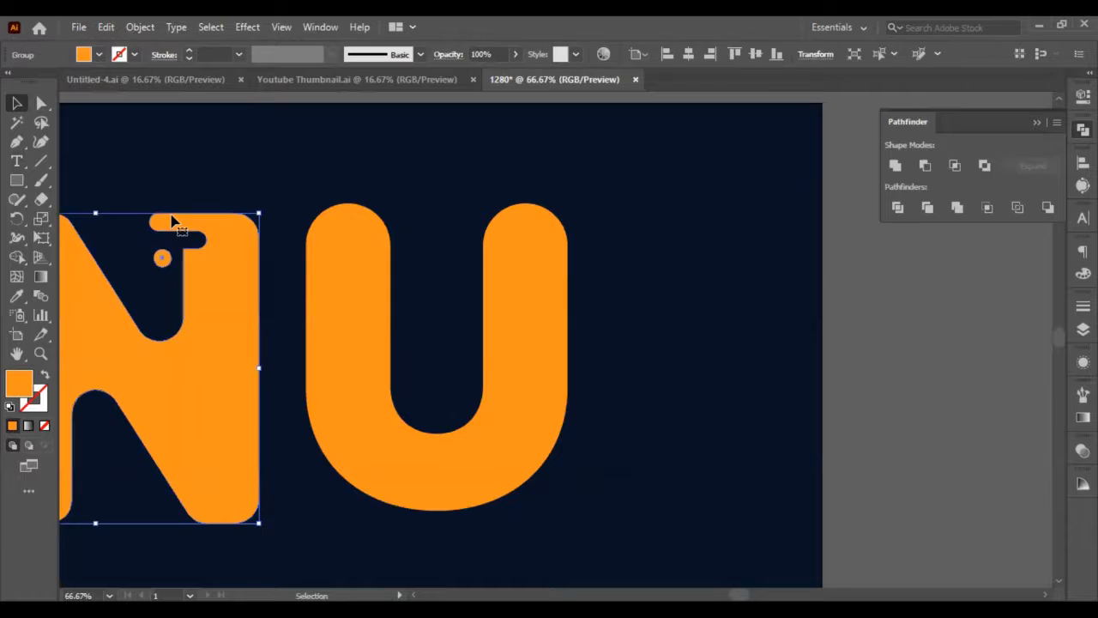
scroll(172, 218, "left", 2)
scroll(170, 206, "down", 1)
scroll(170, 206, "left", 5)
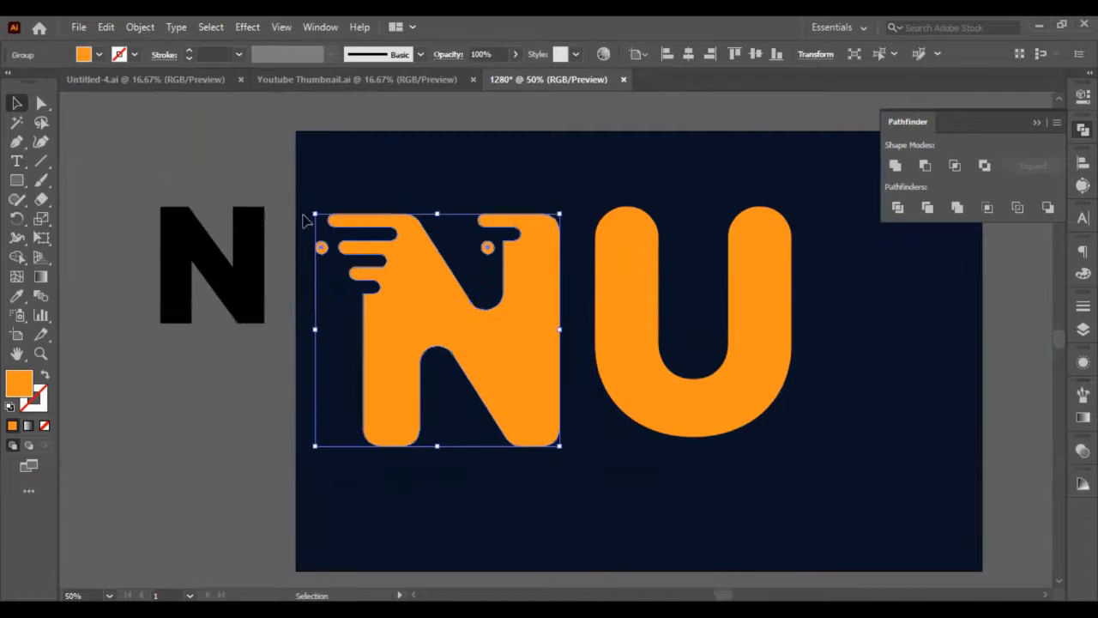
scroll(307, 210, "up", 5)
left_click(214, 201)
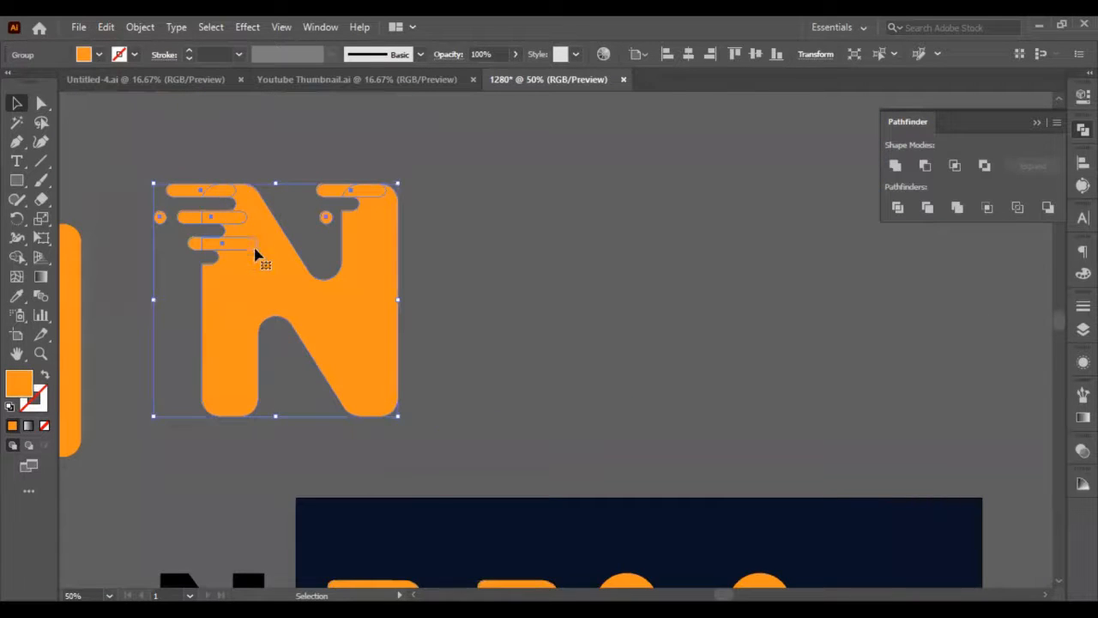
left_click_drag(255, 253, 582, 273)
left_click(749, 312)
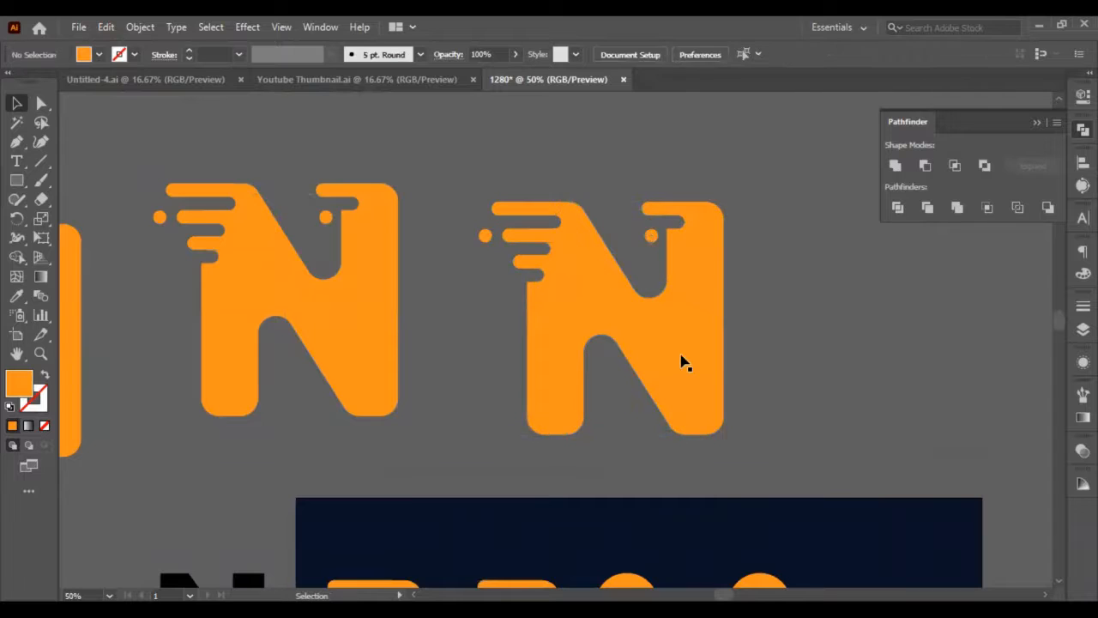
left_click(684, 362)
key("Delete")
Move the three left pill bars from the leftover pieces onto the U's left stem, with the uppermost bar level with the stem's top.
scroll(640, 306, "down", 2)
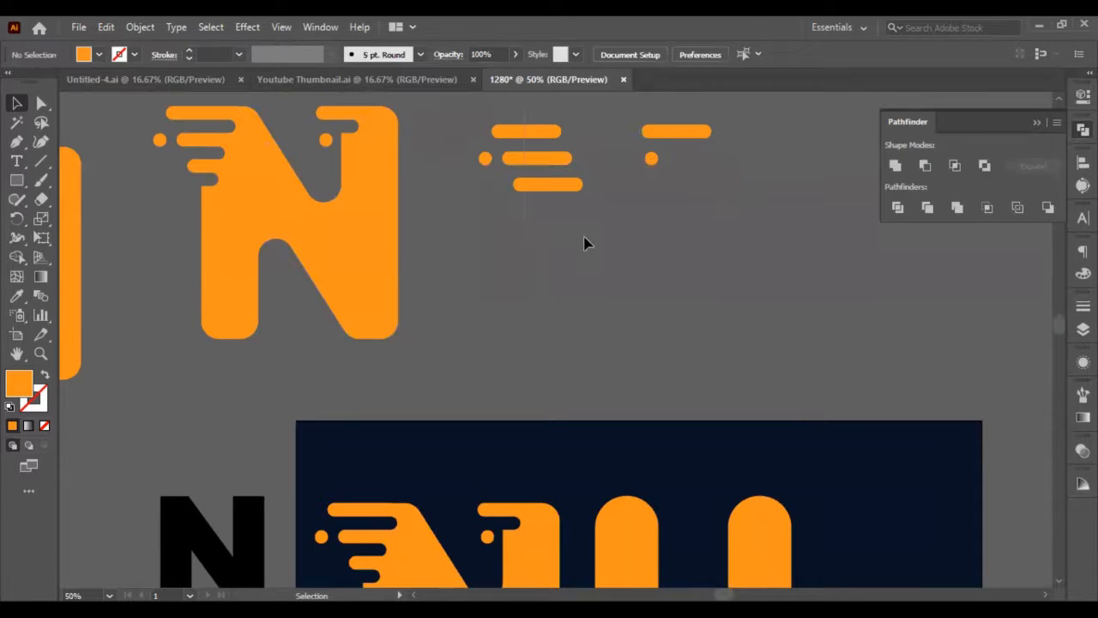
left_click(561, 156)
left_click_drag(561, 157, 620, 343)
key("ctrl+z")
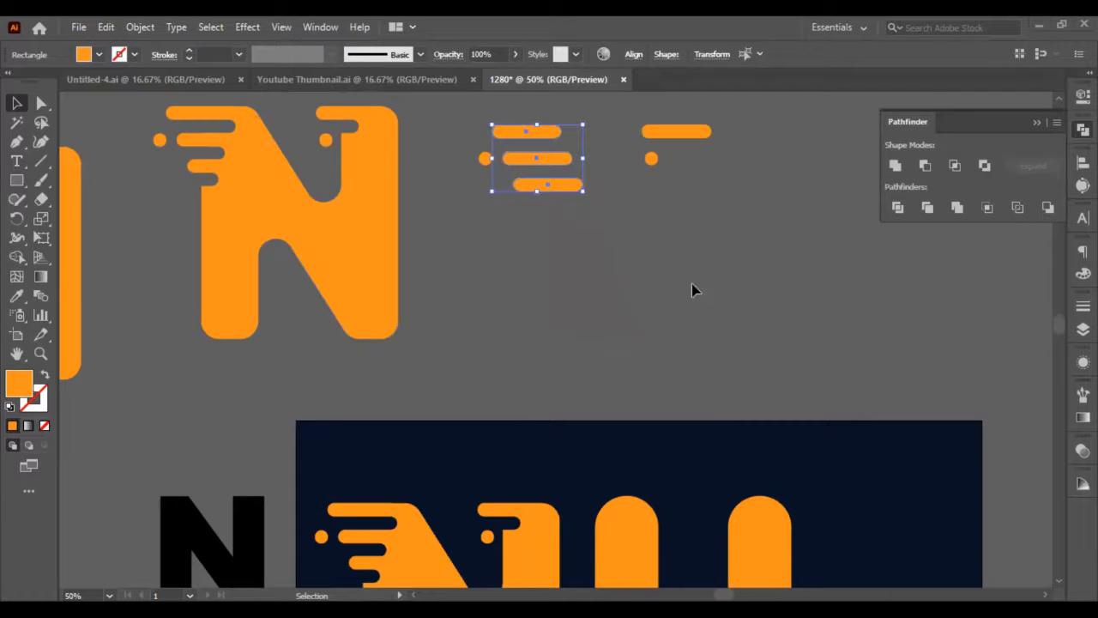
scroll(691, 283, "down", 2)
left_click_drag(553, 126, 618, 484)
scroll(623, 485, "up", 3)
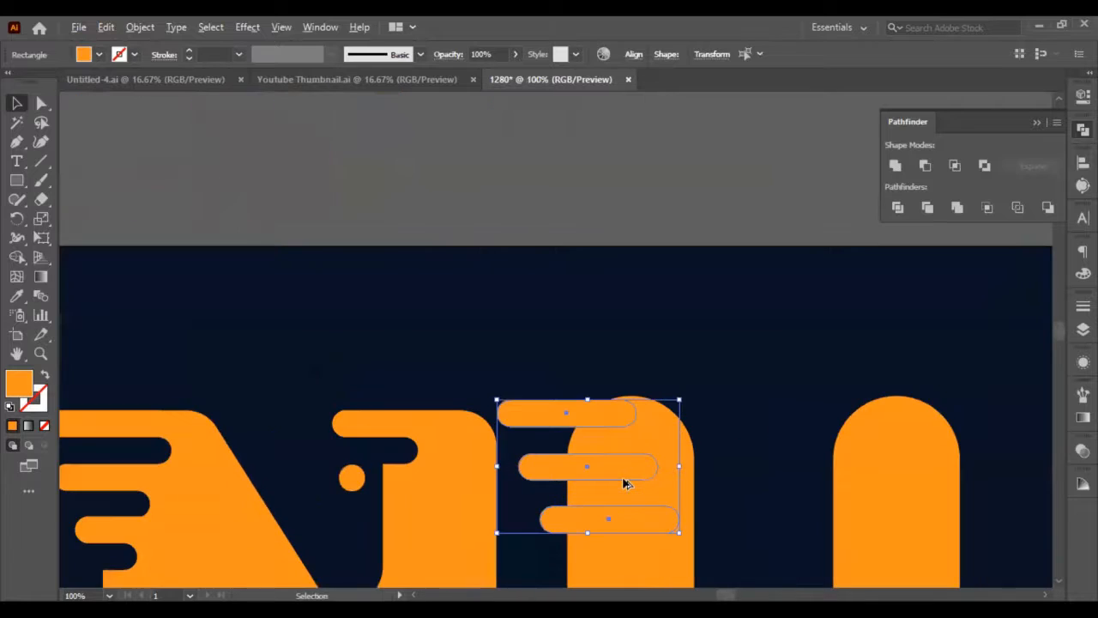
key("Up")
key("Up")
key("Up")
key("Up")
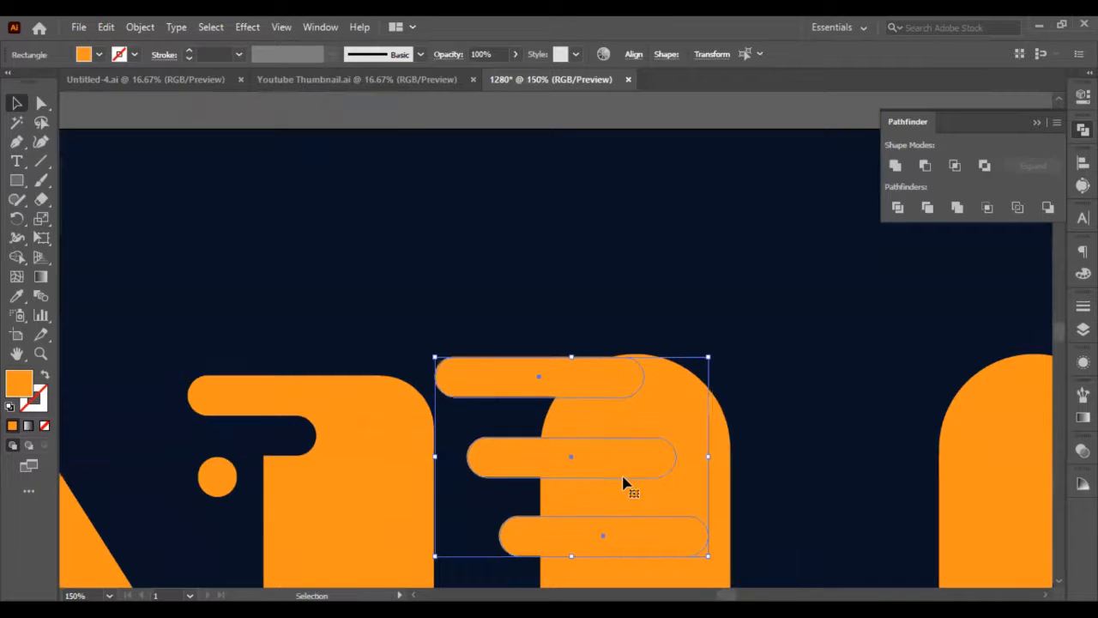
Move the U together with its three bars farther right, widening the gap to the N.
left_click(676, 424, "shift")
key("shift+Right")
key("shift+Right")
key("shift+Right")
key("shift+Right")
key("shift+Right")
key("shift+Right")
key("shift+Right")
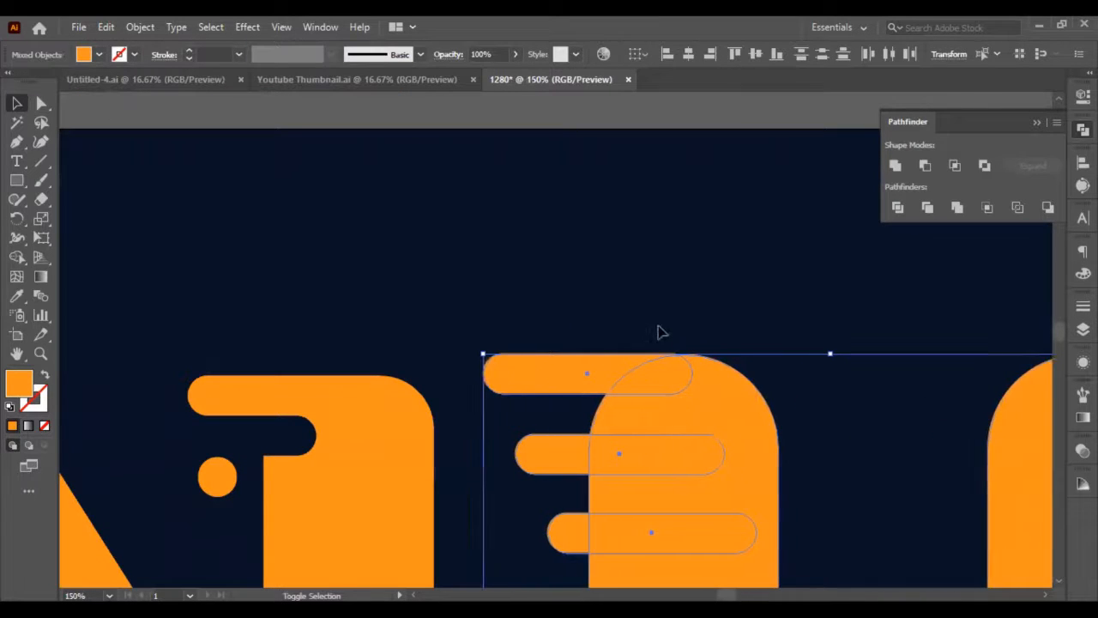
left_click(672, 300)
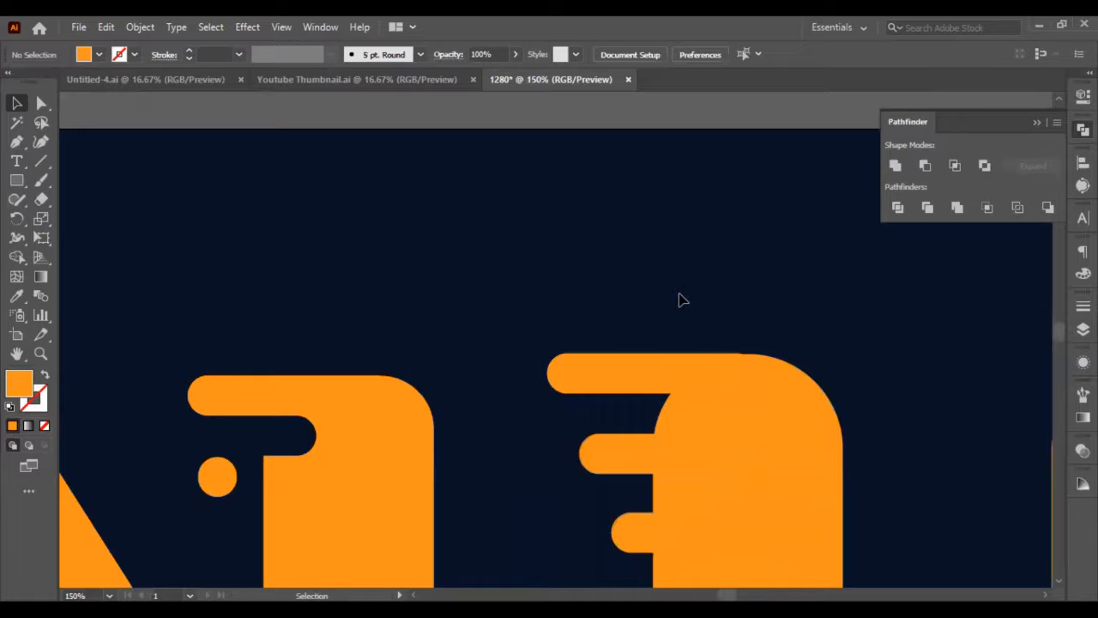
Duplicate the three bars on the U's left stem in place and lower the copies directly beneath their originals.
scroll(691, 341, "down", 4)
left_click(642, 362)
left_click(642, 284, "shift")
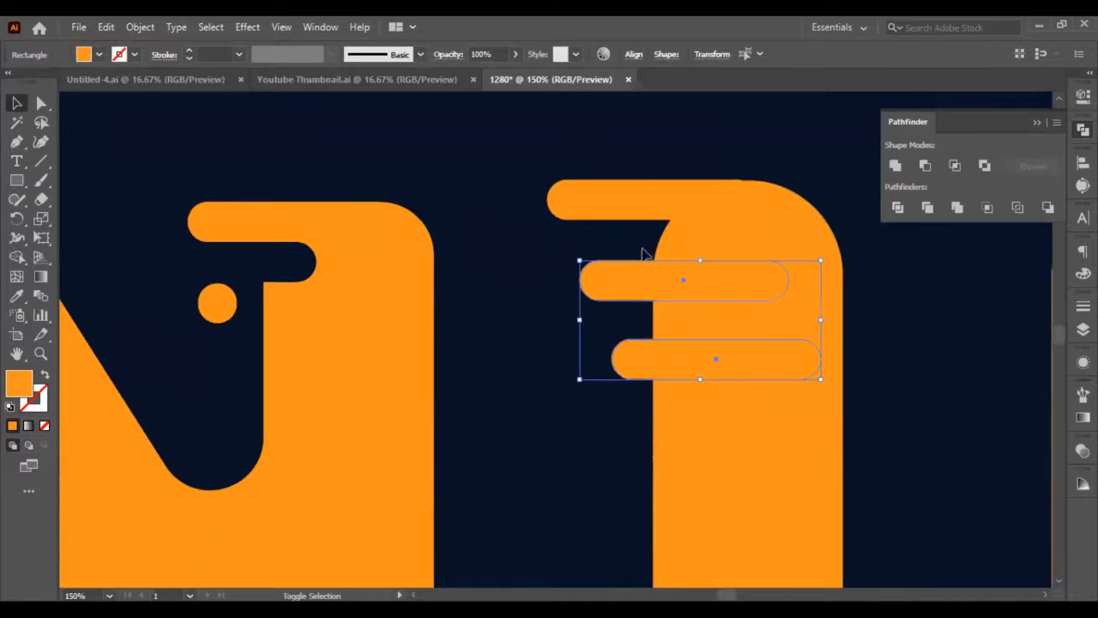
left_click(654, 193, "shift")
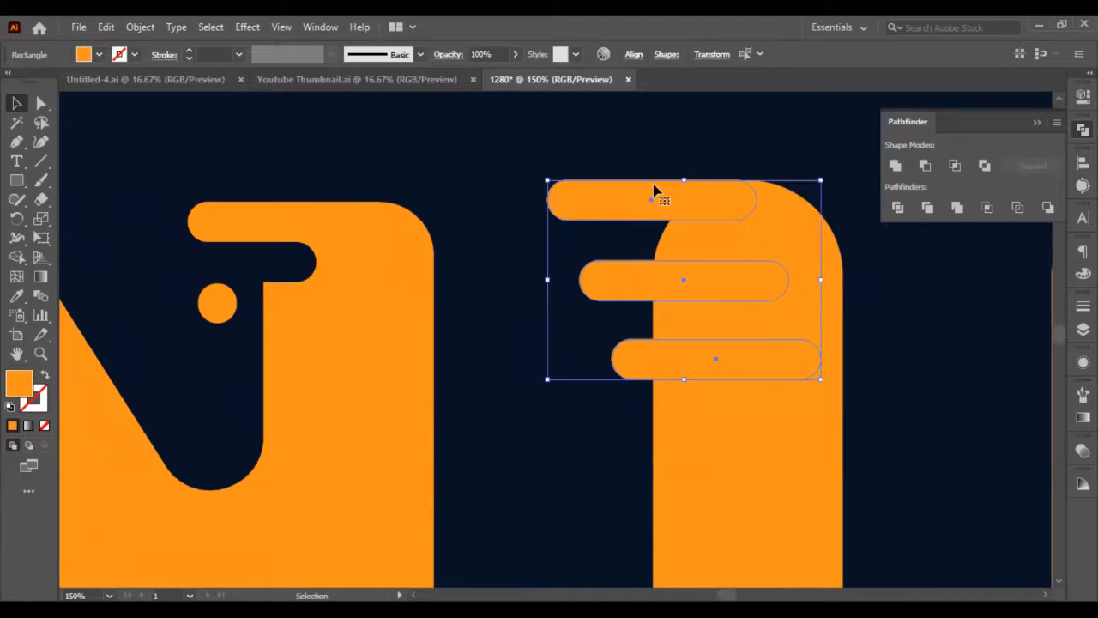
key("ctrl+c")
key("ctrl+f")
key("shift+Down")
key("shift+Down")
key("Down")
key("Down")
key("Down")
key("Down")
key("Down")
key("Down")
key("Down")
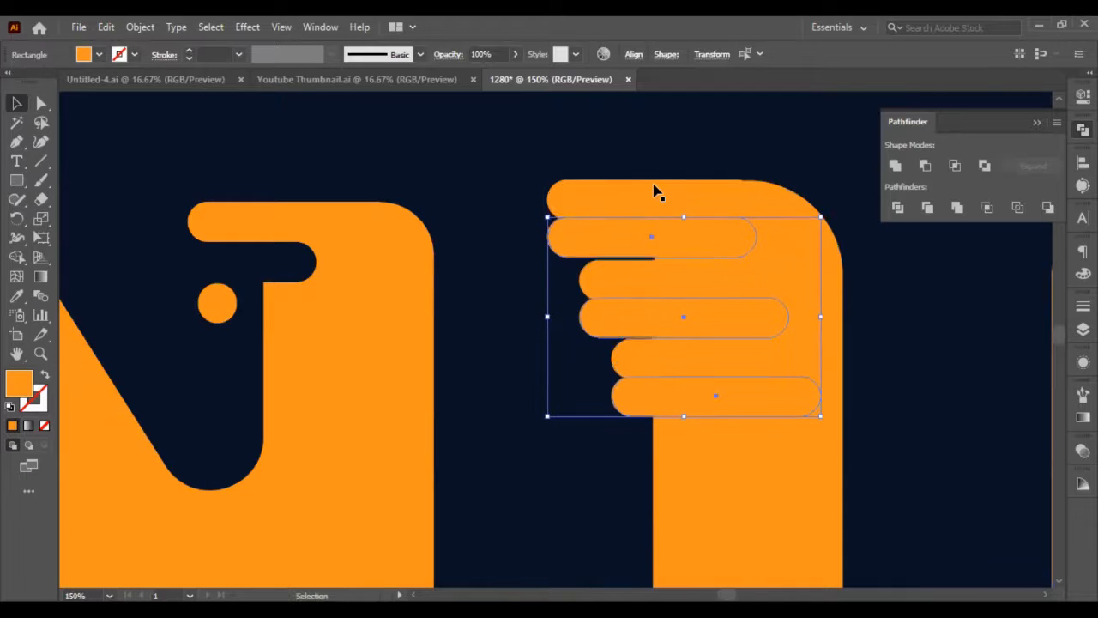
Shift the three duplicated bars left so their rounded ends reach less far into the U's stem.
key("shift+Left")
key("shift+Left")
key("shift+Left")
key("shift+Left")
key("shift+Left")
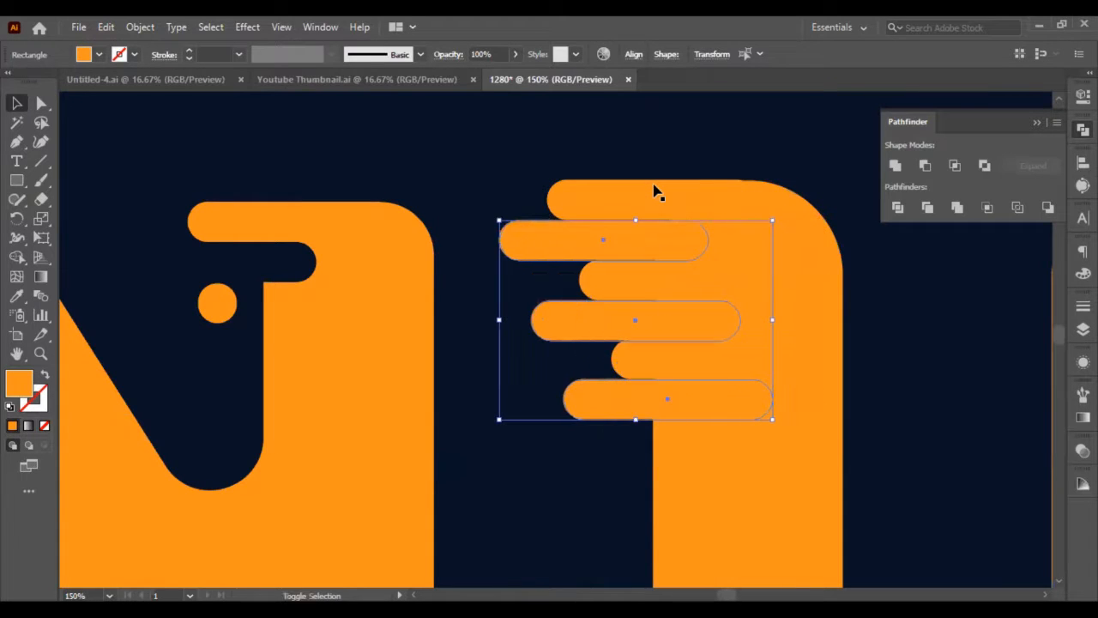
key("shift+Right")
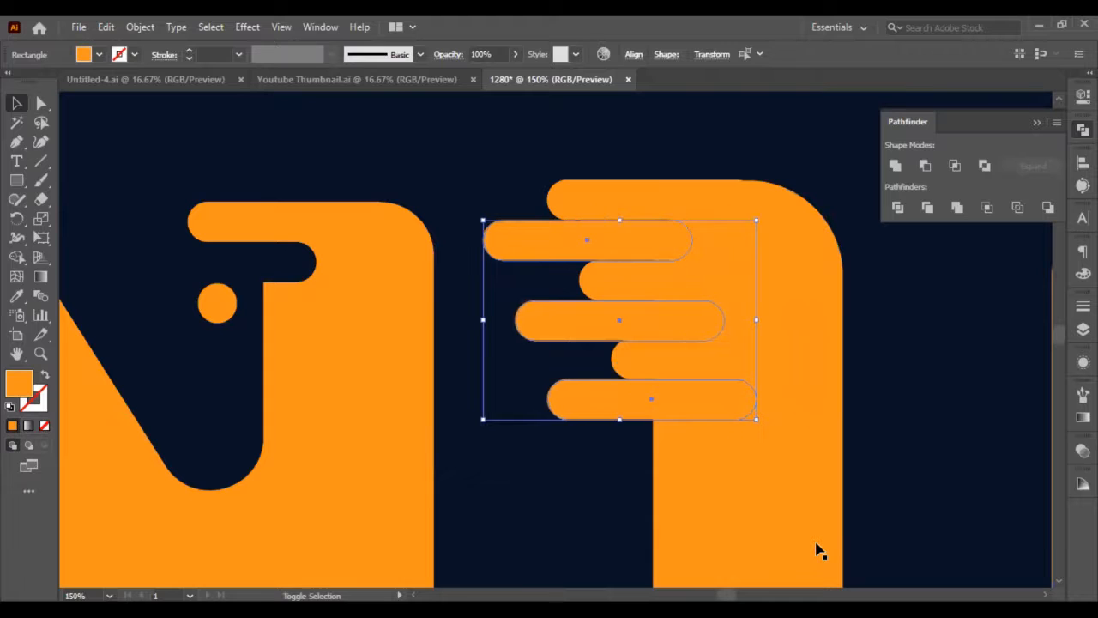
key("shift+Right")
Cut the lowest duplicated bar out of the U's left stem with the Minus Front shape mode.
left_click(761, 510, "shift")
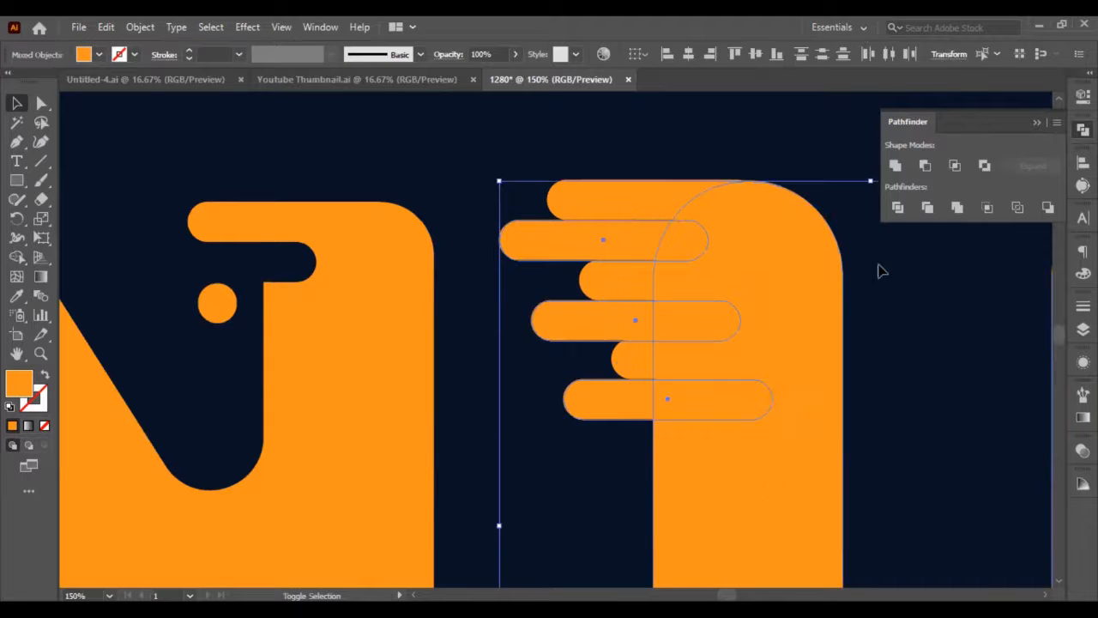
left_click(880, 264)
left_click(739, 486)
left_click(738, 486, "shift")
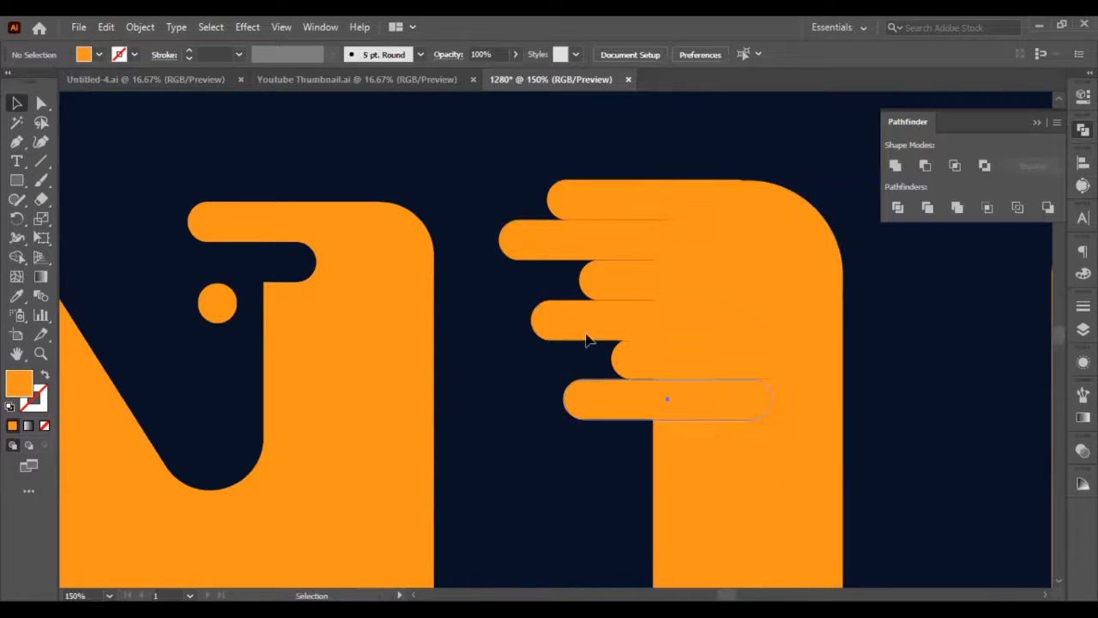
left_click(666, 399)
left_click(632, 316, "shift")
left_click(568, 238, "shift")
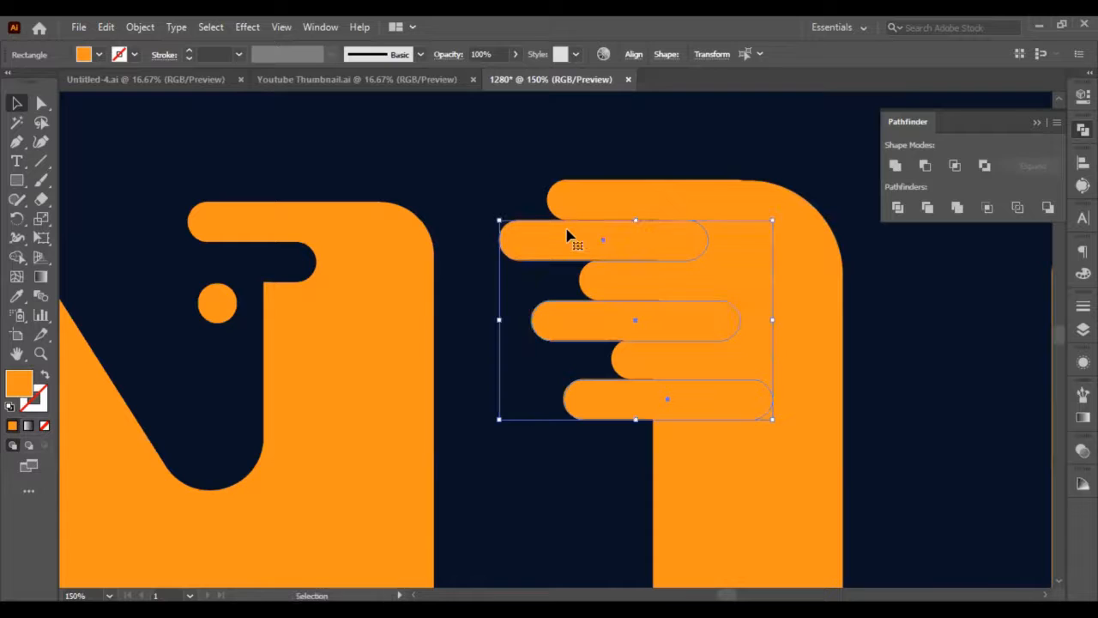
left_click(721, 528)
left_click(668, 394)
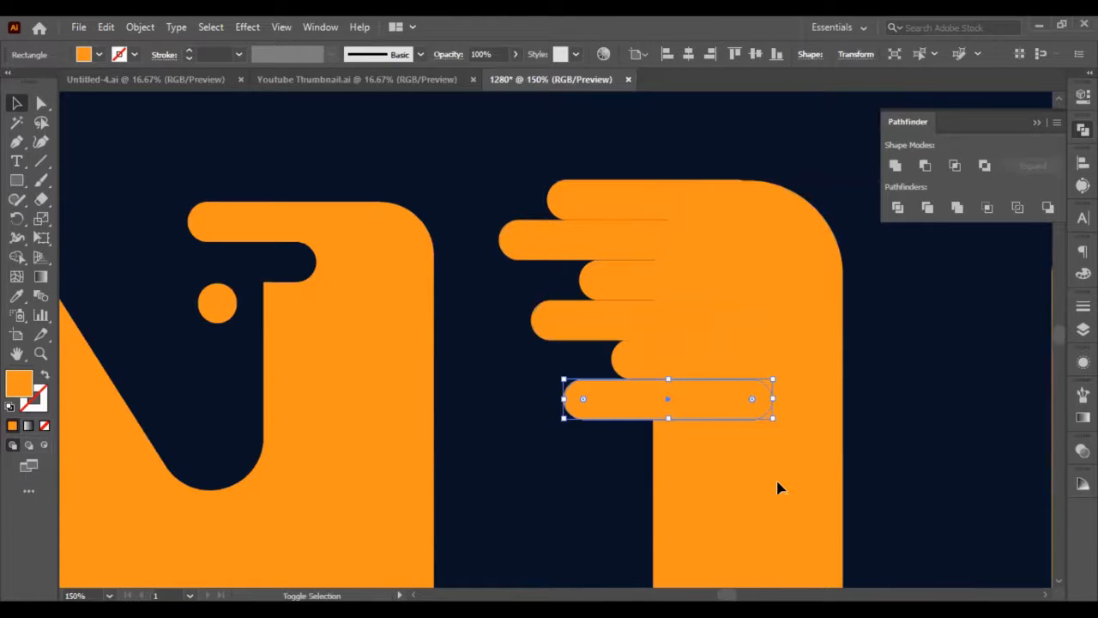
left_click(779, 485, "shift")
left_click(924, 165)
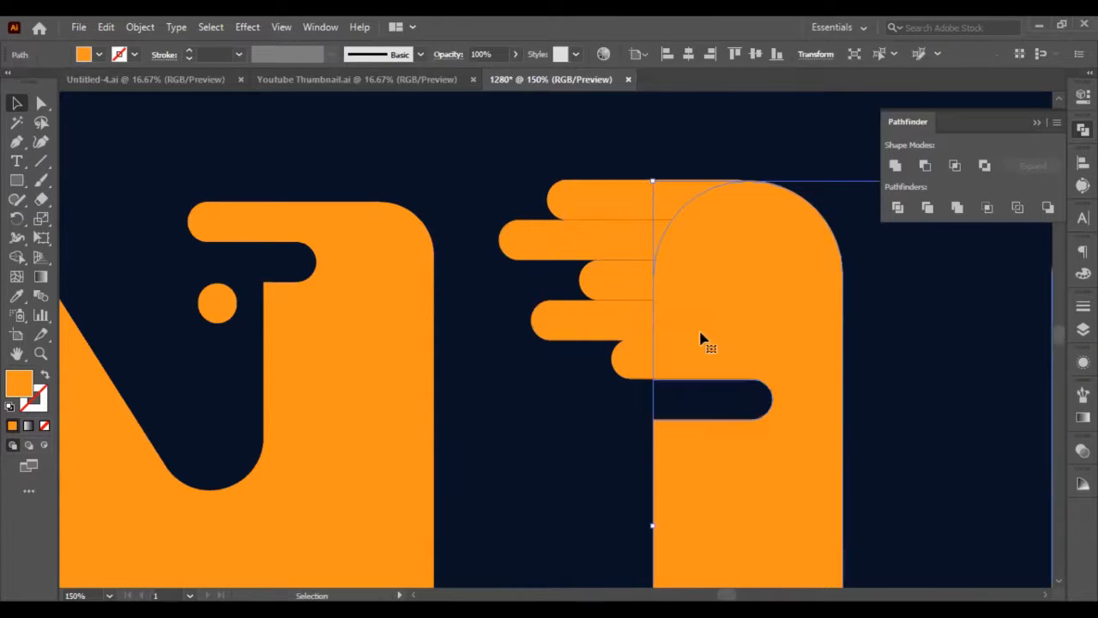
left_click(627, 331)
left_click(779, 294, "shift")
left_click(924, 164)
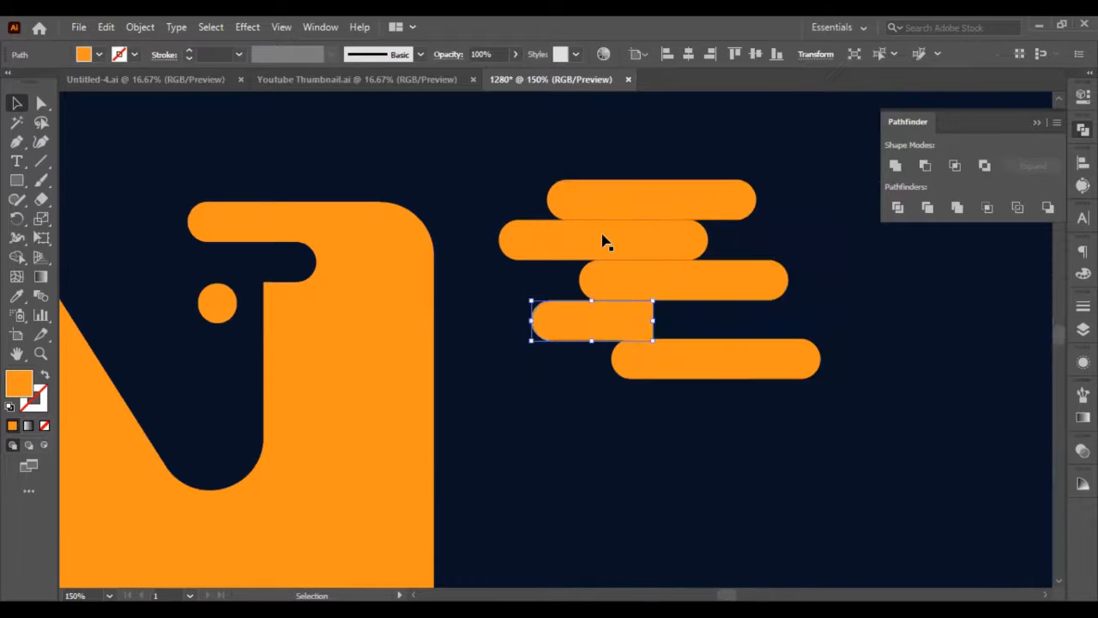
key("ctrl+z")
Cut the middle and upper duplicated bars out of the U's left stem with Minus Front, leaving rounded notches.
left_click(606, 331)
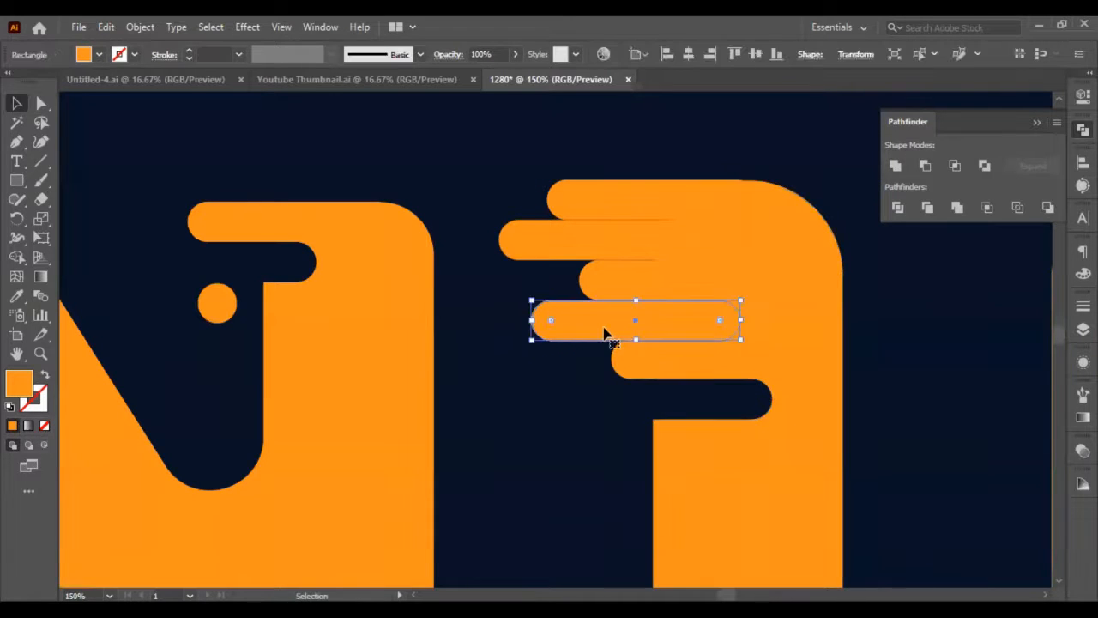
left_click(836, 483, "shift")
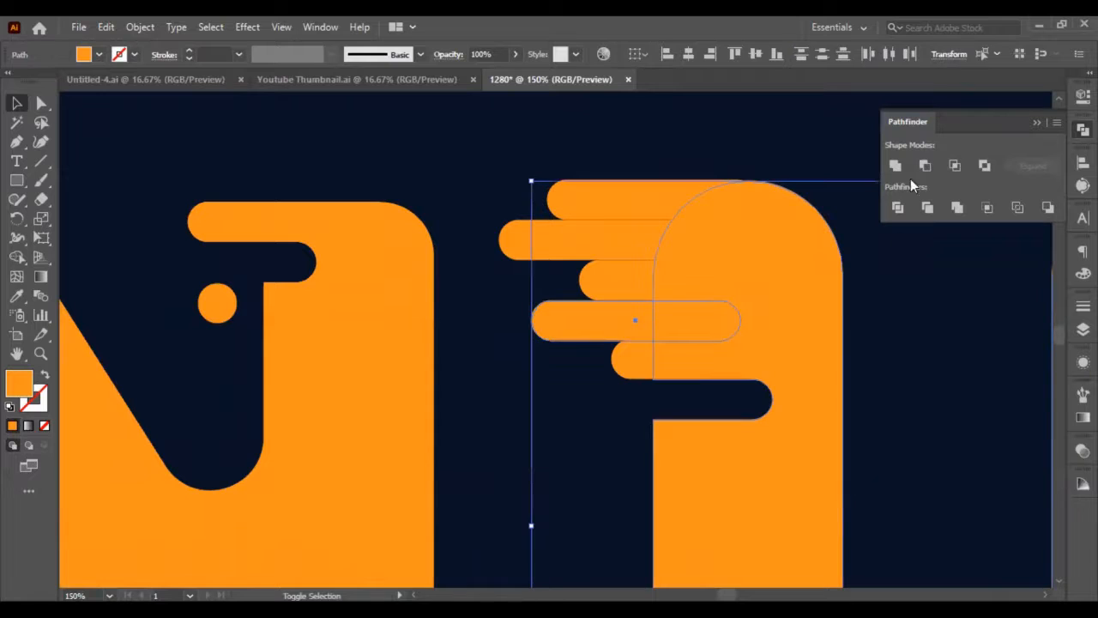
left_click(923, 166)
left_click(609, 244)
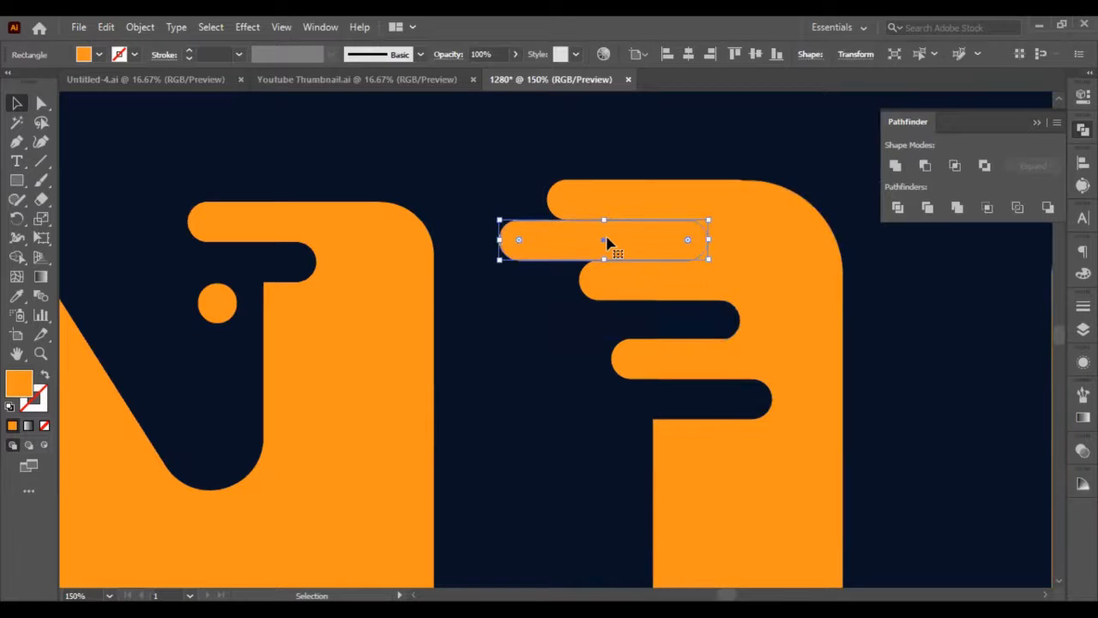
left_click(747, 489, "shift")
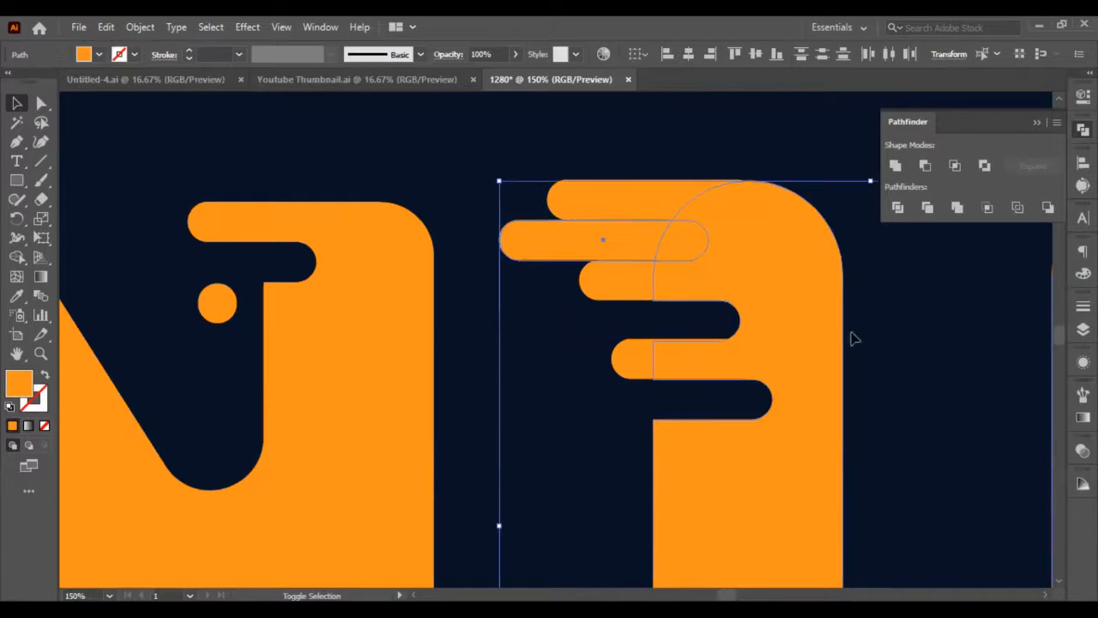
left_click(929, 167)
left_click(927, 354)
Move the remaining pill bar from above the artboard onto the inner edge of the U's right stem, near the lower curve.
scroll(925, 345, "down", 3)
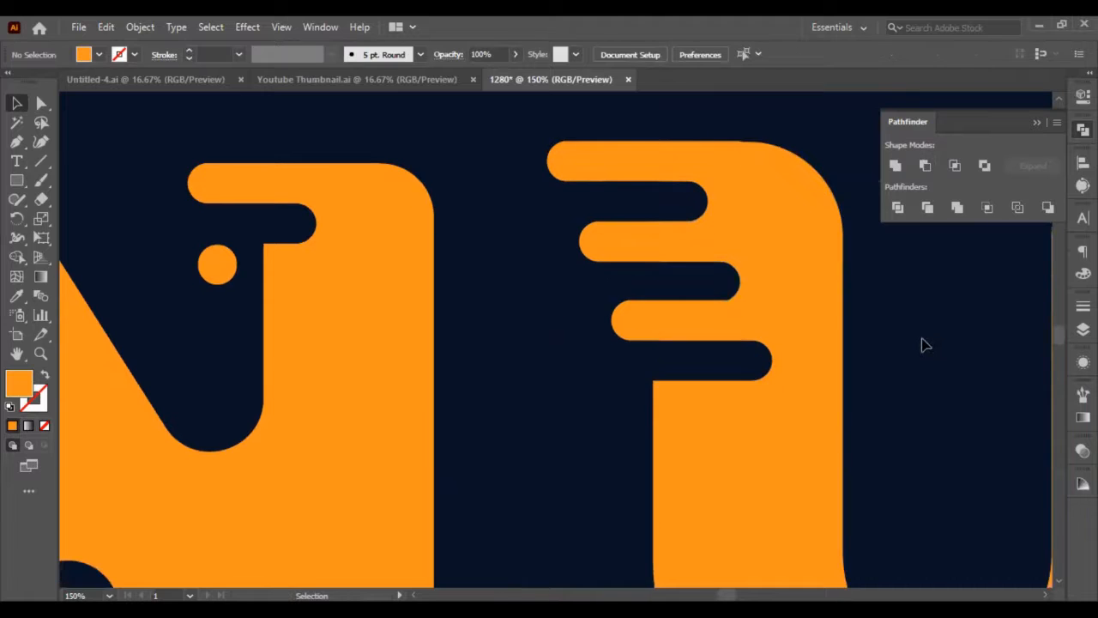
scroll(922, 347, "down", 3)
scroll(922, 347, "down", 1)
scroll(881, 339, "right", 3)
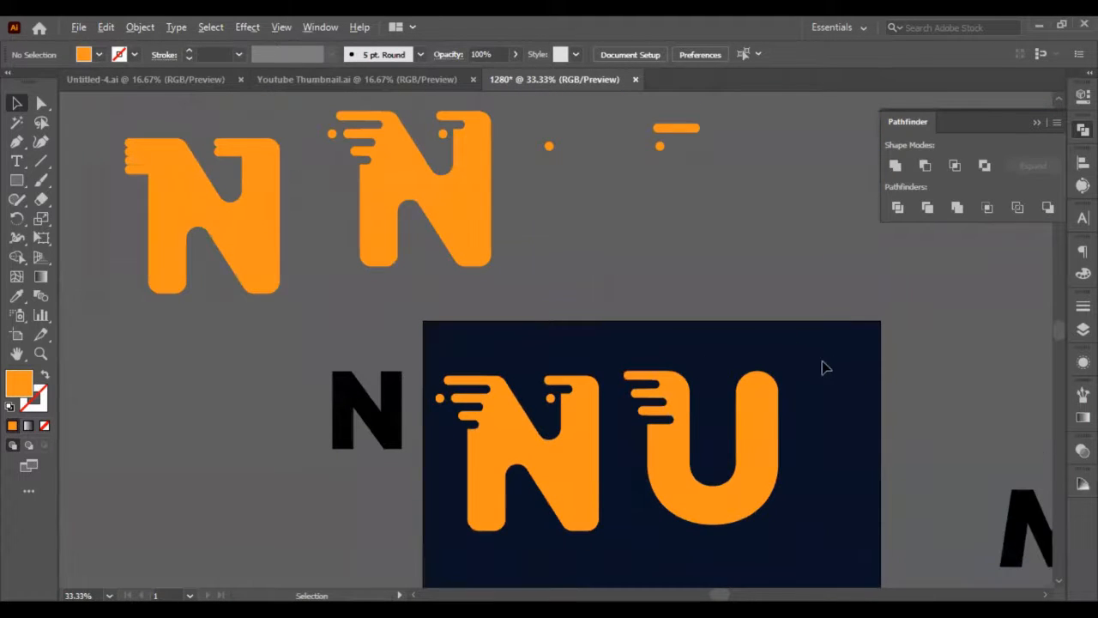
left_click(690, 136)
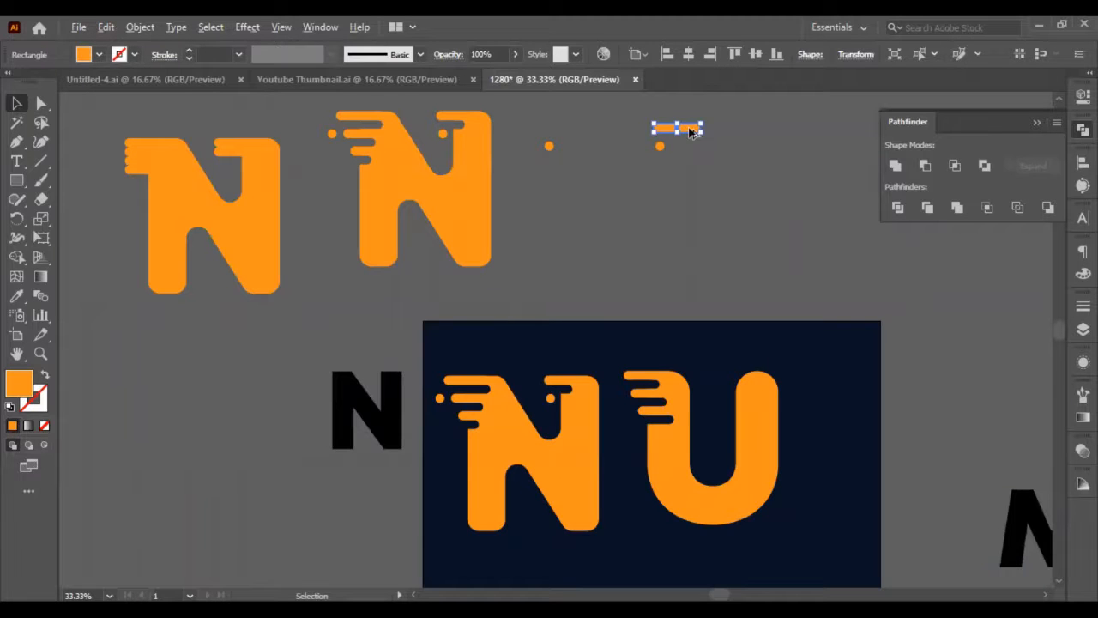
left_click_drag(691, 136, 749, 455)
key("ctrl+equal")
key("ctrl+equal")
key("ctrl+equal")
key("ctrl+equal")
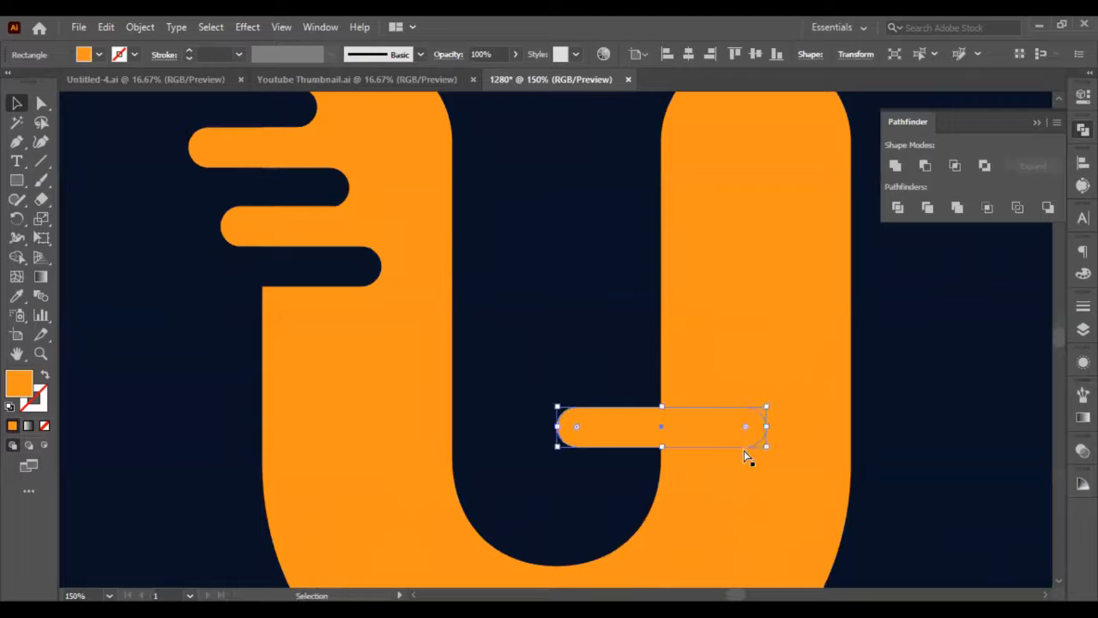
Duplicate the bar on the U's right stem in place and set the copy directly beneath the original.
key("ctrl+c")
key("ctrl+f")
key("shift+Down")
key("shift+Down")
key("shift+Down")
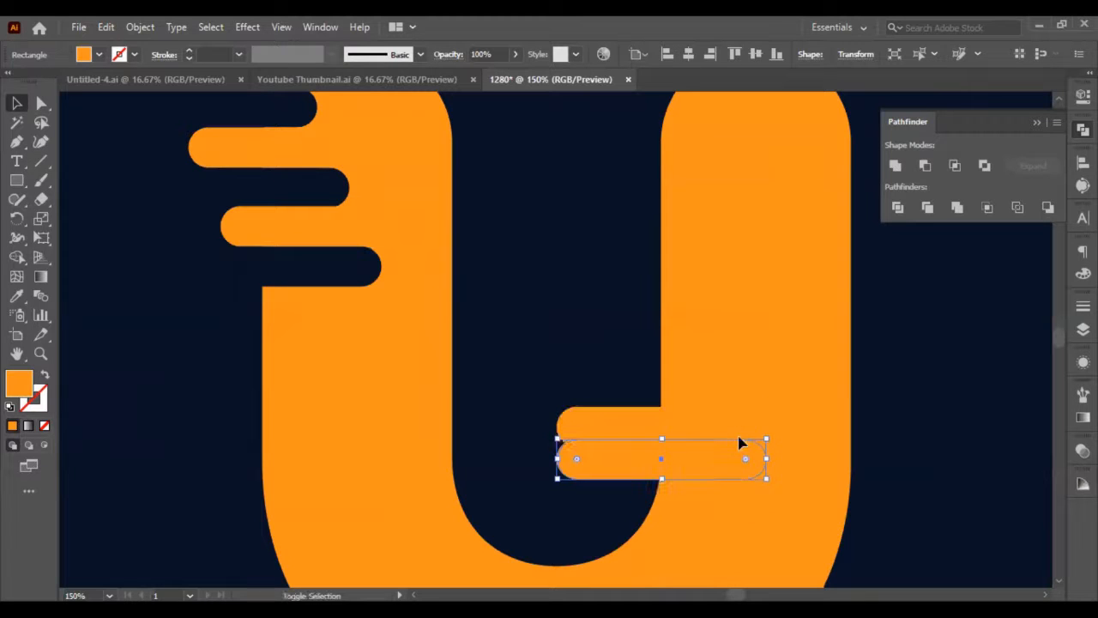
key("Up")
key("Up")
key("Up")
key("Up")
key("Up")
key("Up")
key("Up")
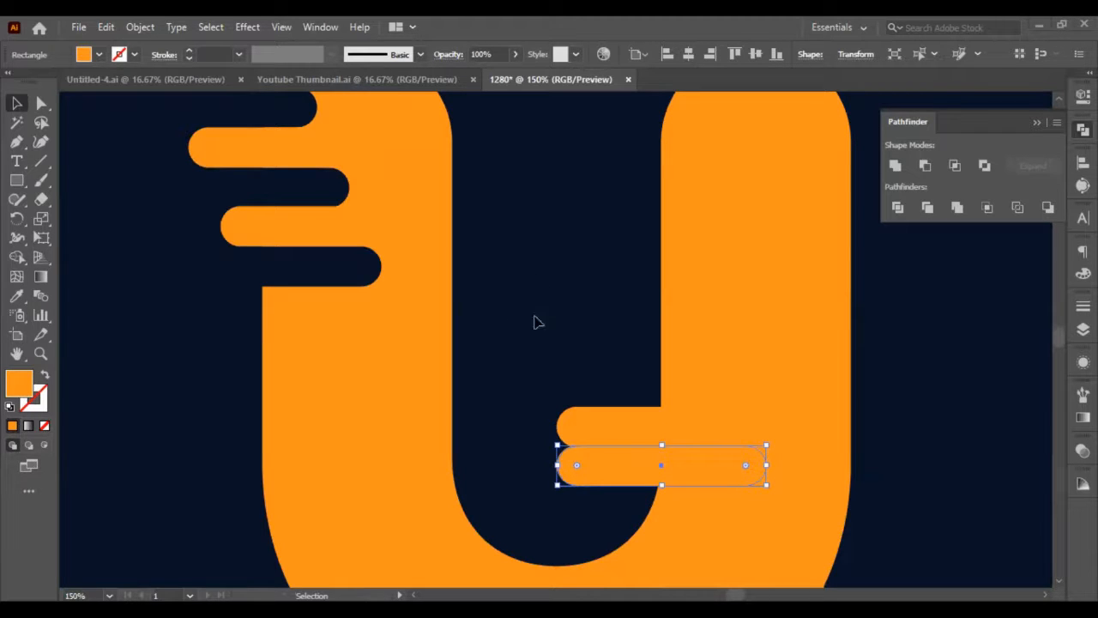
Color the lower bar with the background's dark navy using the Eyedropper and nudge it slightly down.
left_click(19, 297)
left_click(171, 328)
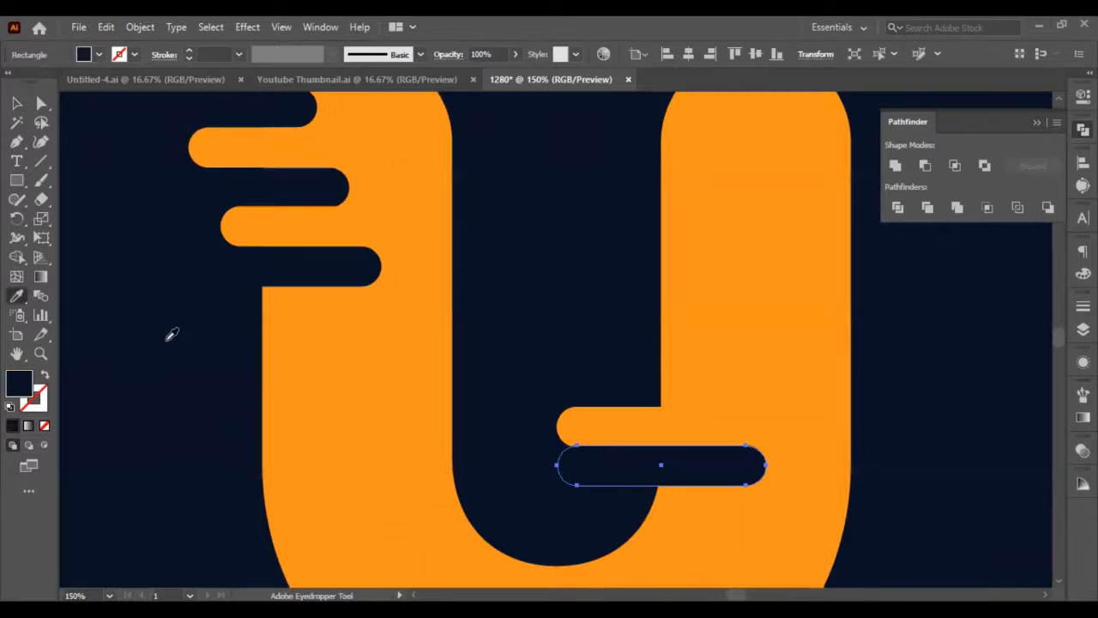
left_click(17, 102)
left_click(157, 404)
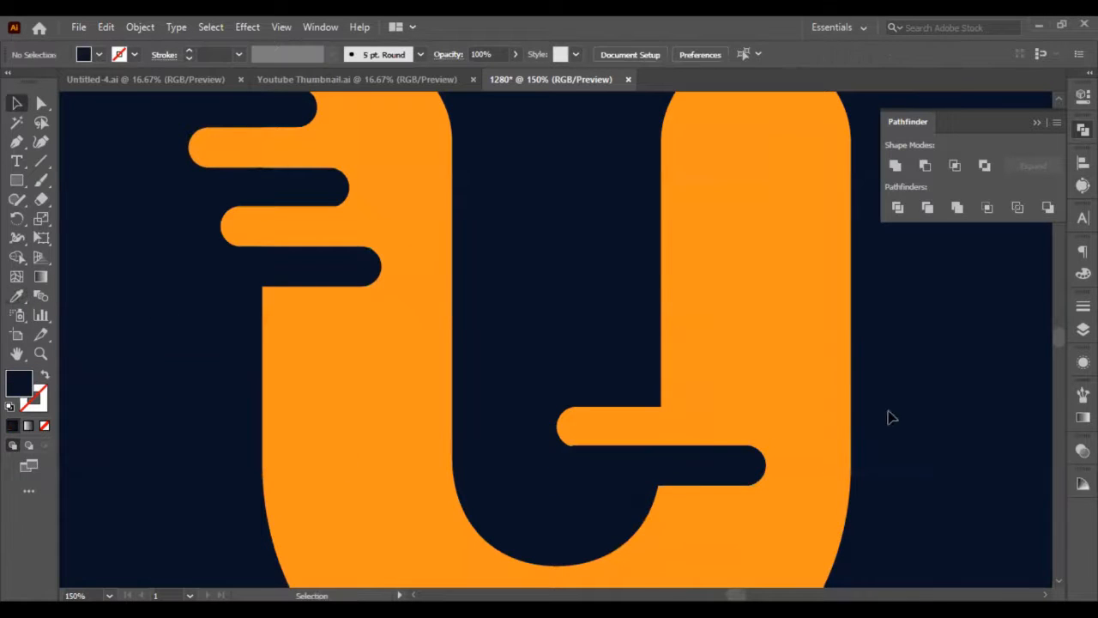
scroll(832, 425, "up", 2)
left_click(638, 518)
key("Down")
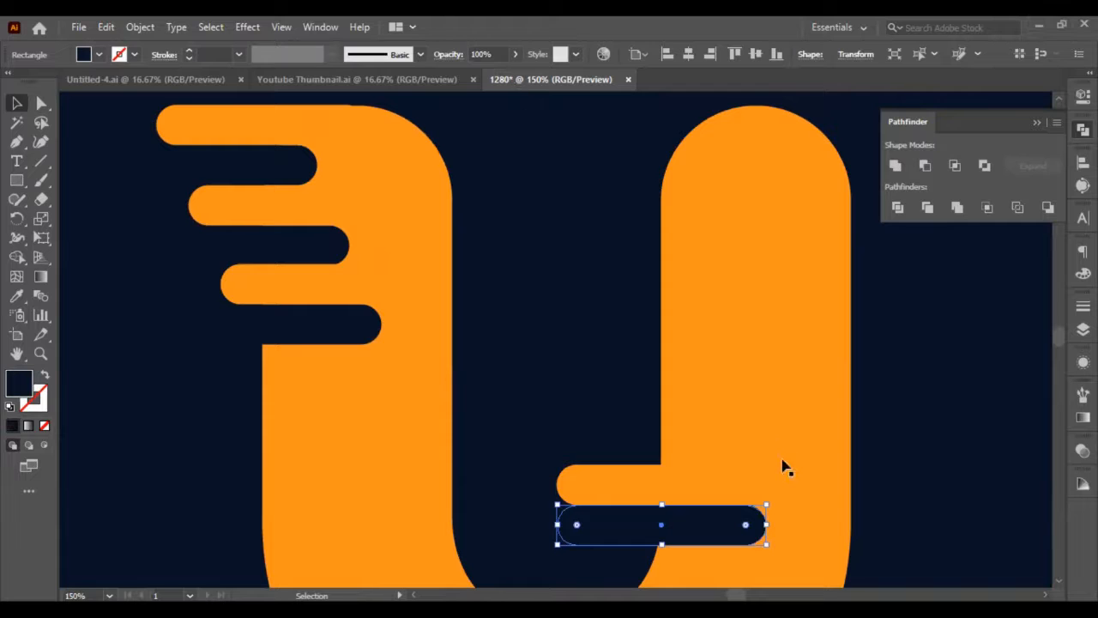
Shift the navy bar on the U's right stem left so its rounded end cuts less deeply into the stem.
key("ctrl+s")
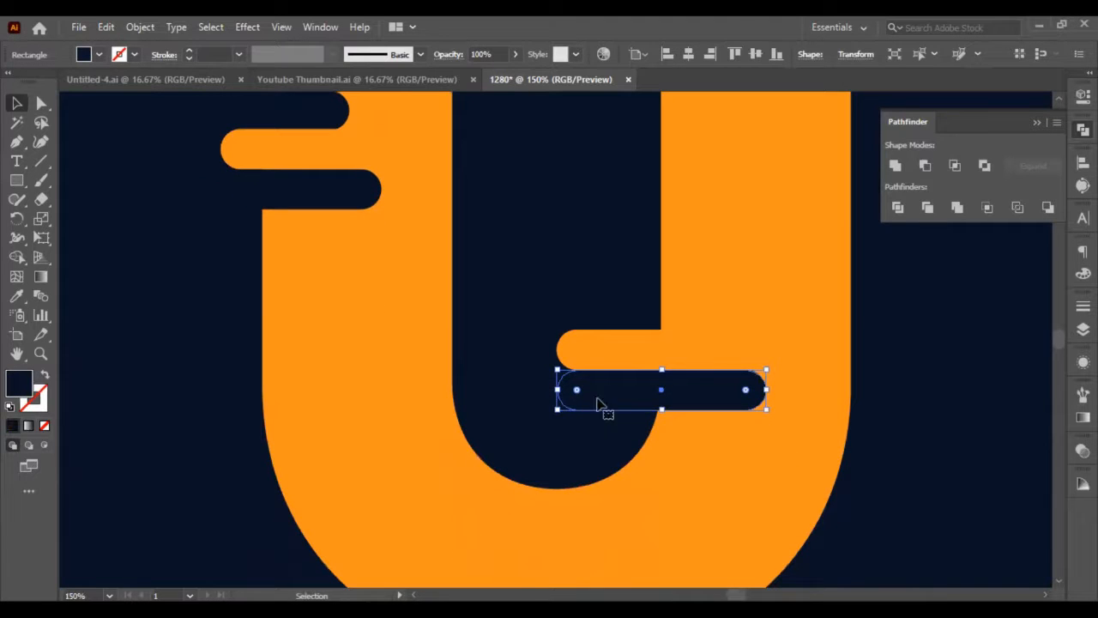
key("shift+Left")
key("shift+Left")
left_click(979, 422)
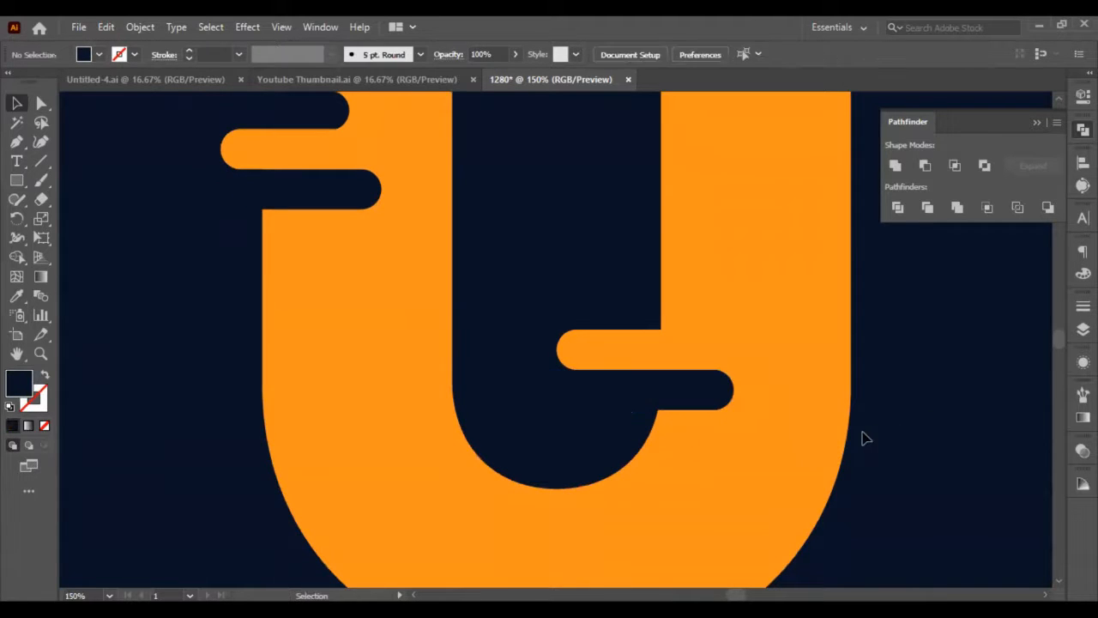
Duplicate the orange and navy bar pair in place and set the copy directly above the originals, offset to the left.
left_click(611, 357)
left_click(639, 390, "shift")
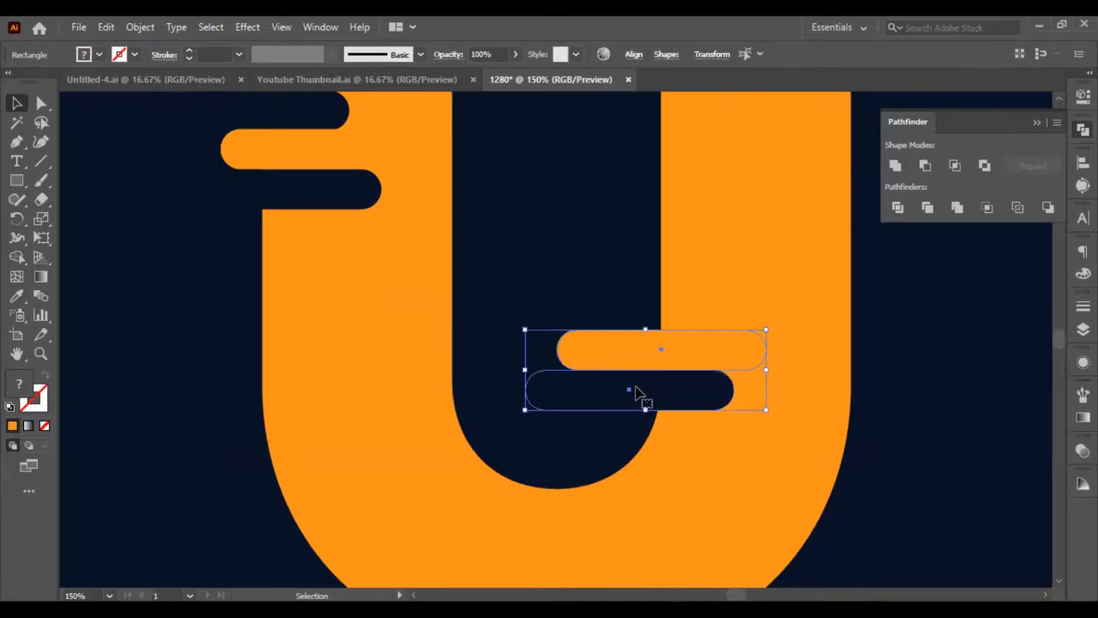
key("ctrl+c")
key("ctrl+f")
key("shift+Up")
key("shift+Up")
key("shift+Up")
key("shift+Up")
key("shift+Up")
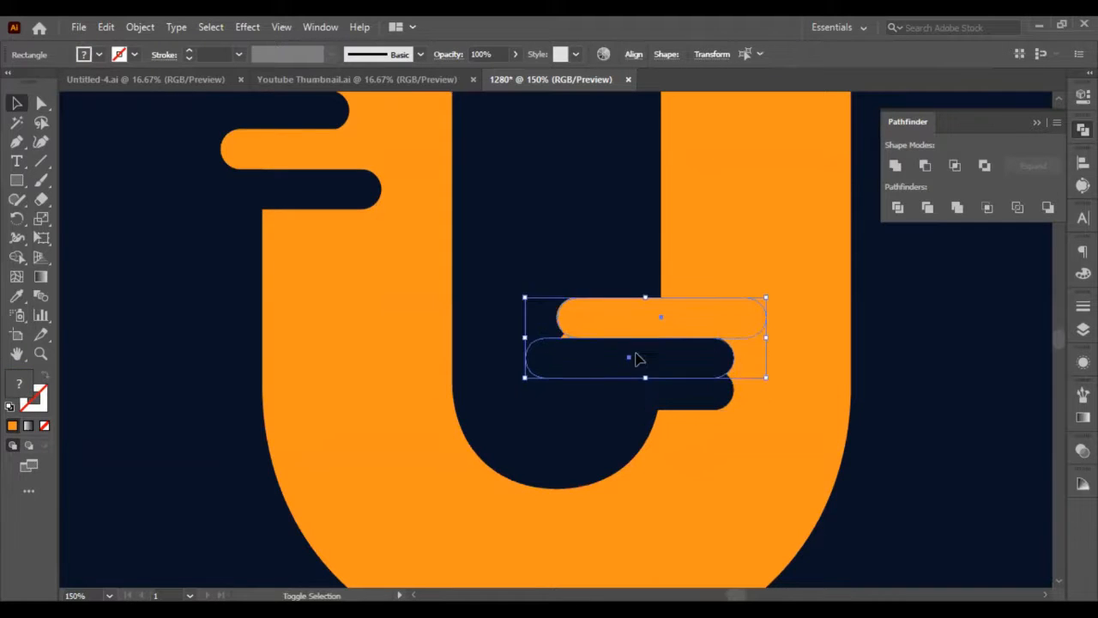
key("Left")
key("Left")
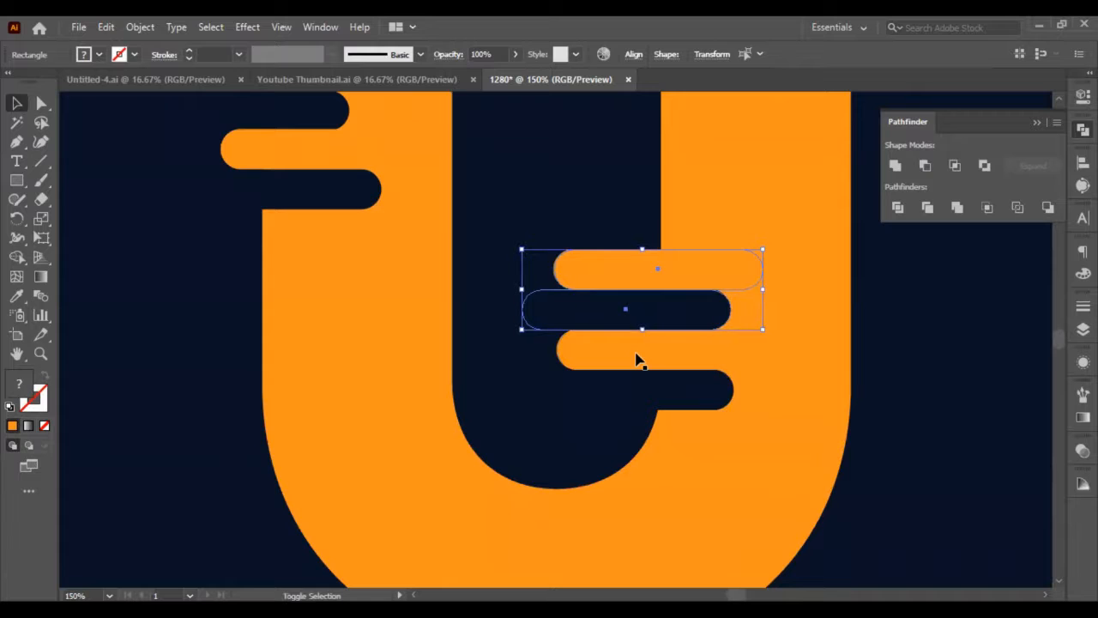
key("shift+Left")
key("shift+Left")
left_click(592, 427)
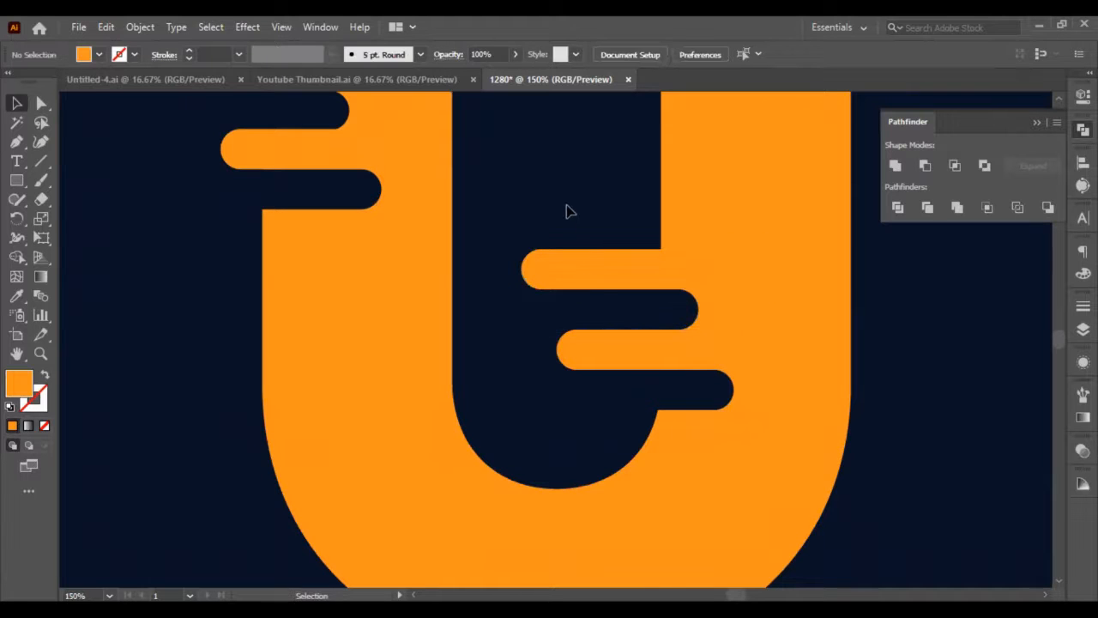
Move all four bars on the U's right stem down together toward the bottom of the inner curve.
left_click_drag(566, 201, 609, 420)
key("shift+Down")
key("shift+Down")
key("shift+Down")
key("shift+Down")
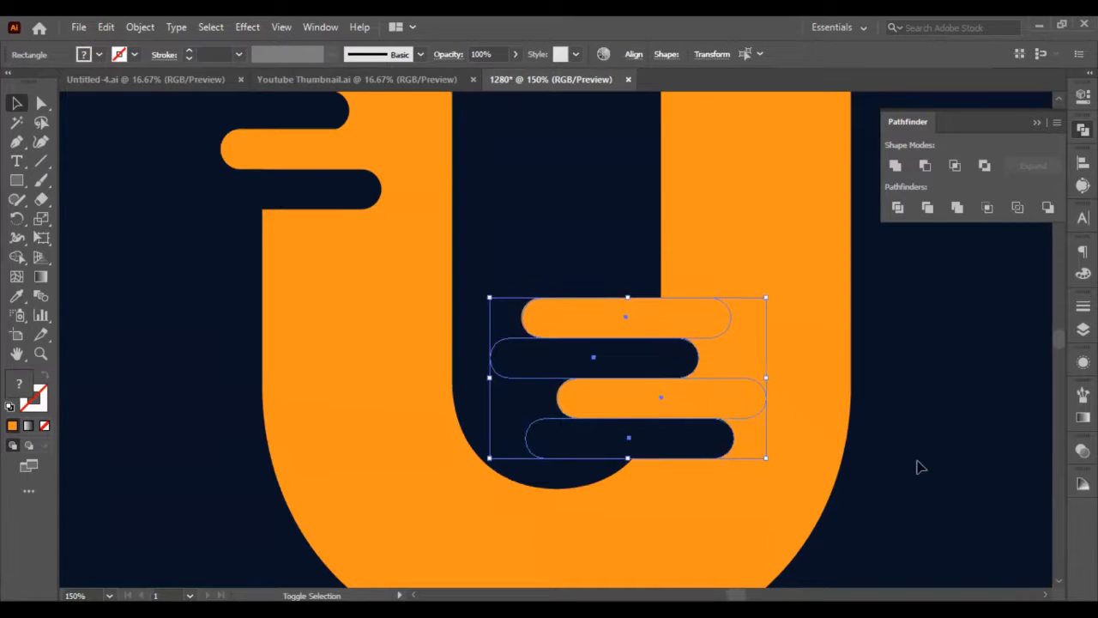
key("shift+Down")
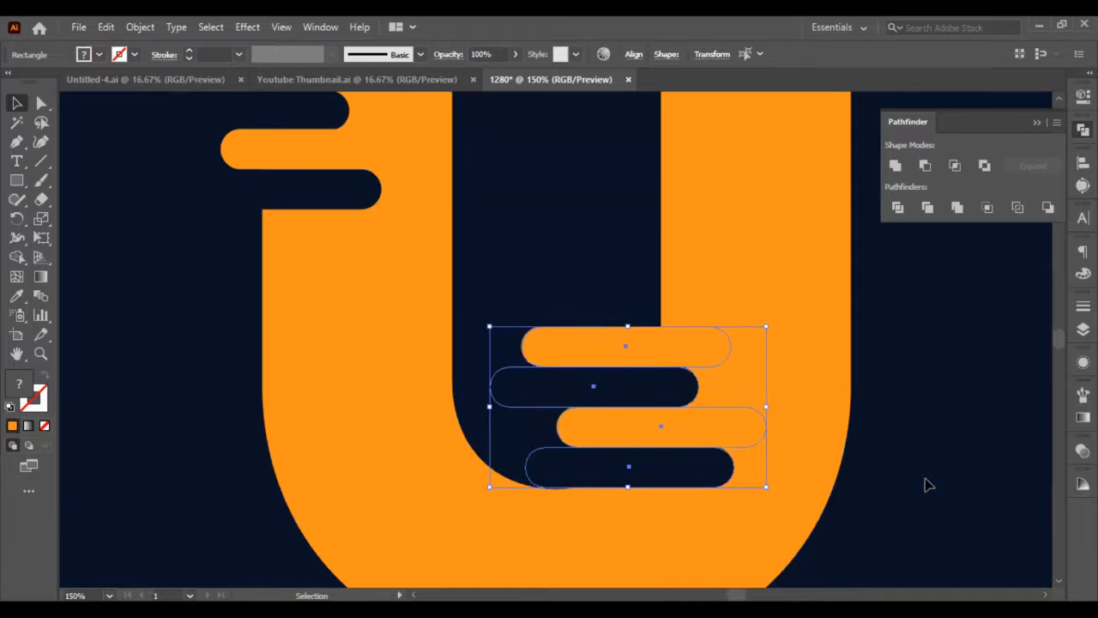
left_click(920, 487)
scroll(642, 468, "down", 3)
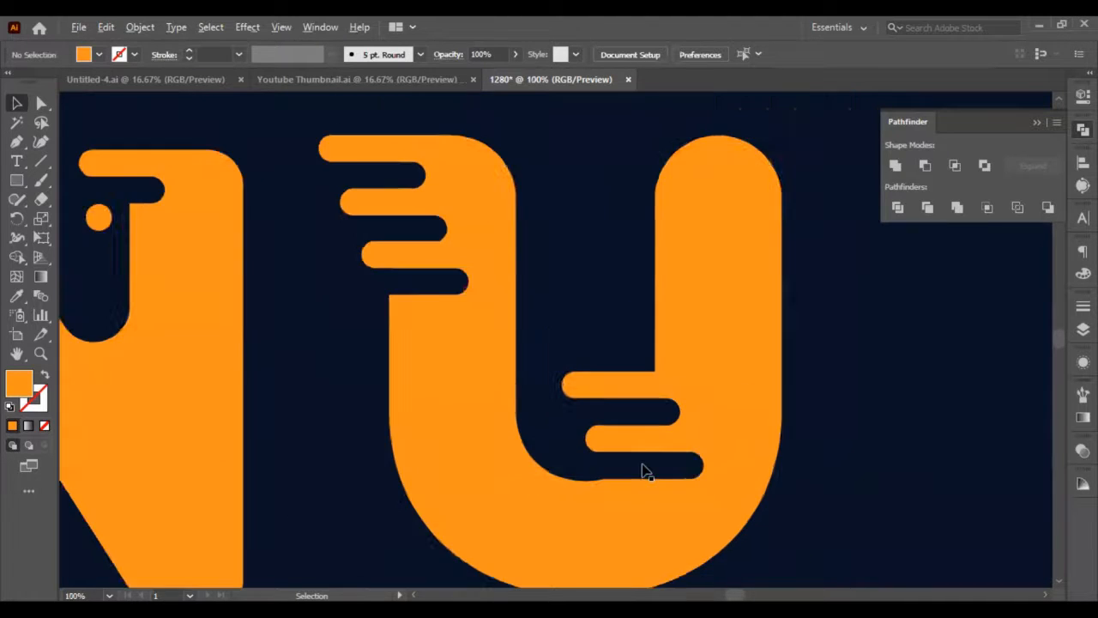
Nudge the four-bar group slightly down to align the lowest navy bar with the bottom of the U's inner curve.
left_click(644, 464)
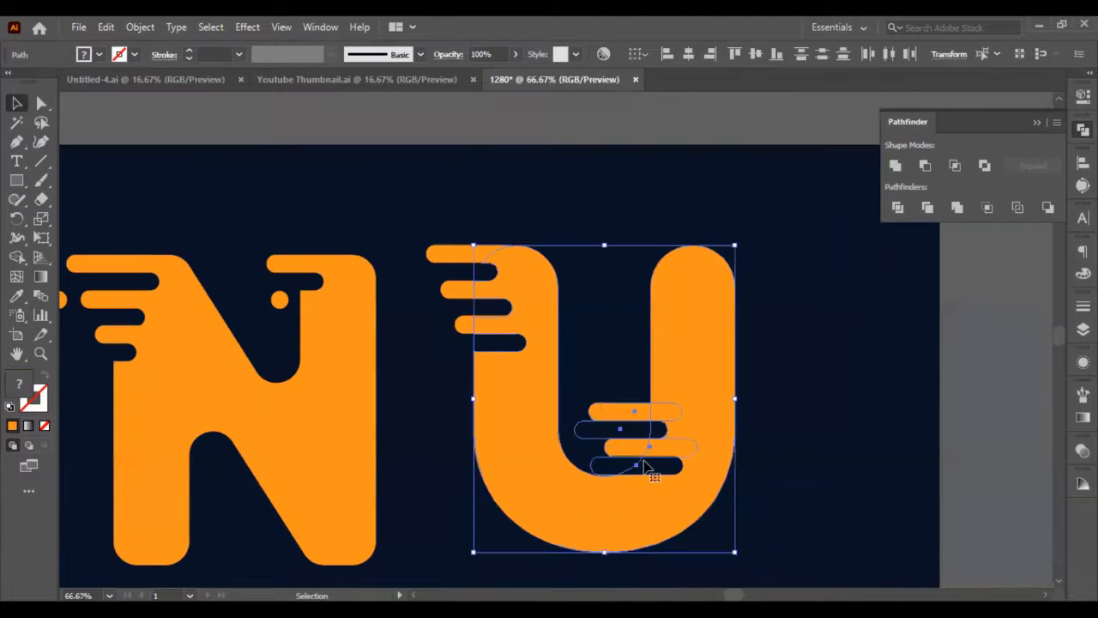
left_click(702, 371, "shift")
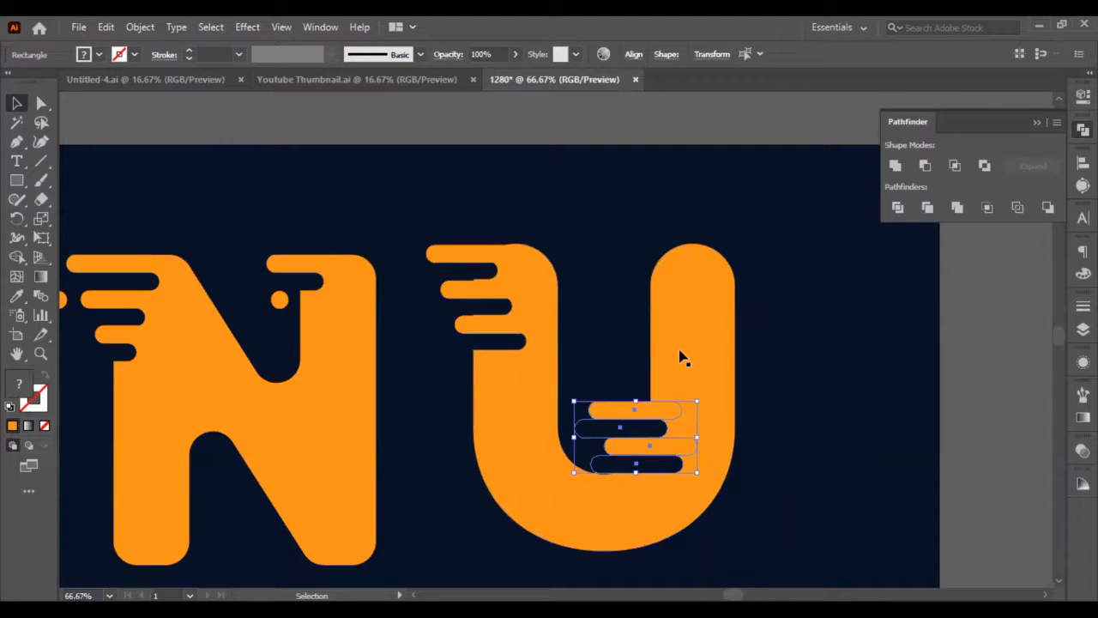
left_click(676, 338, "shift")
left_click(676, 338, "shift")
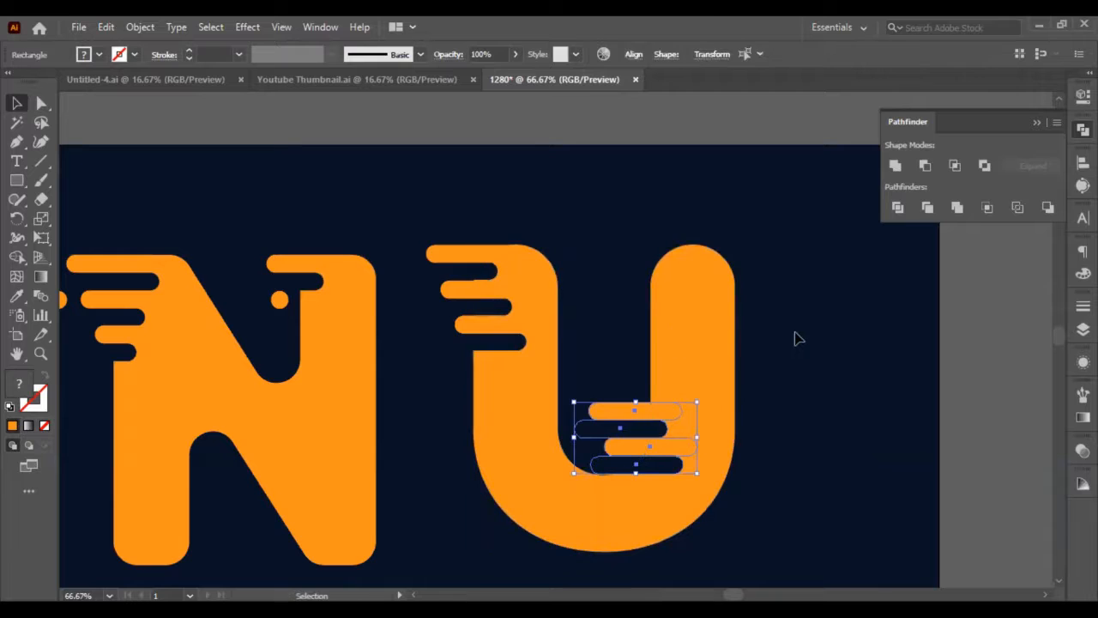
key("Down")
key("Down")
left_click(817, 341)
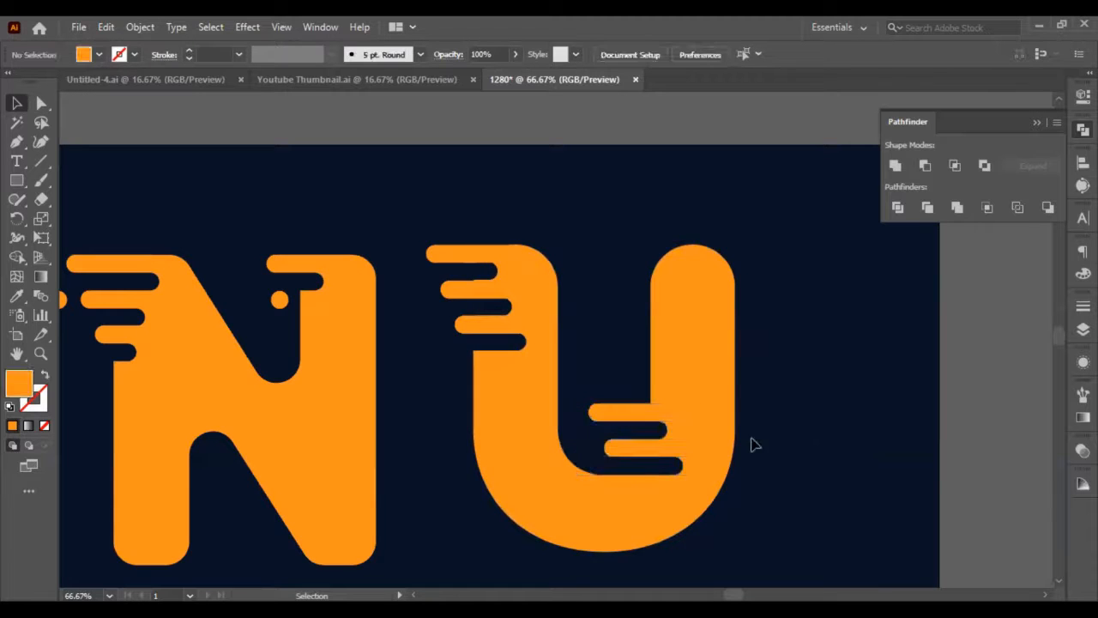
Shorten the lowest navy bar from its left end to match the orange bar above, and nudge all four bars slightly left.
scroll(660, 480, "up", 2)
left_click(657, 473)
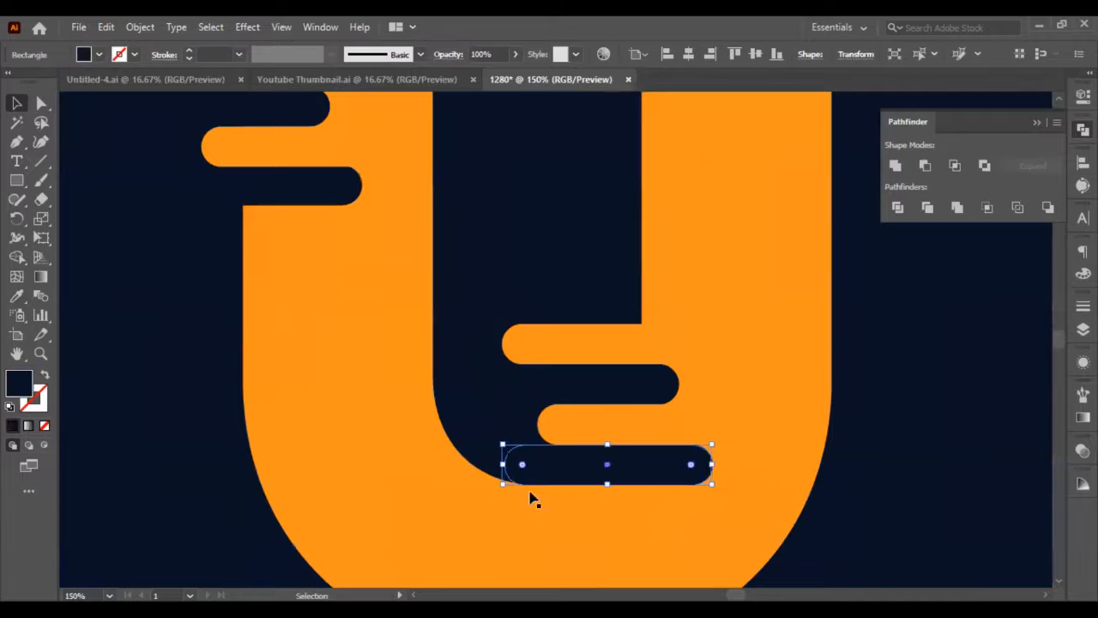
left_click_drag(500, 466, 537, 464)
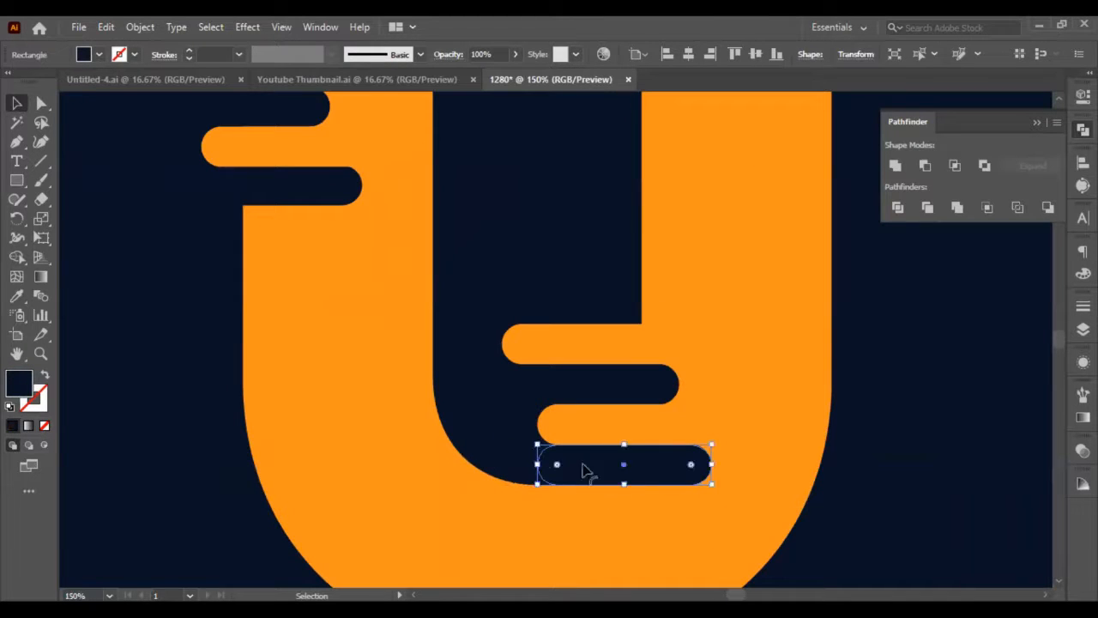
left_click(656, 421, "shift")
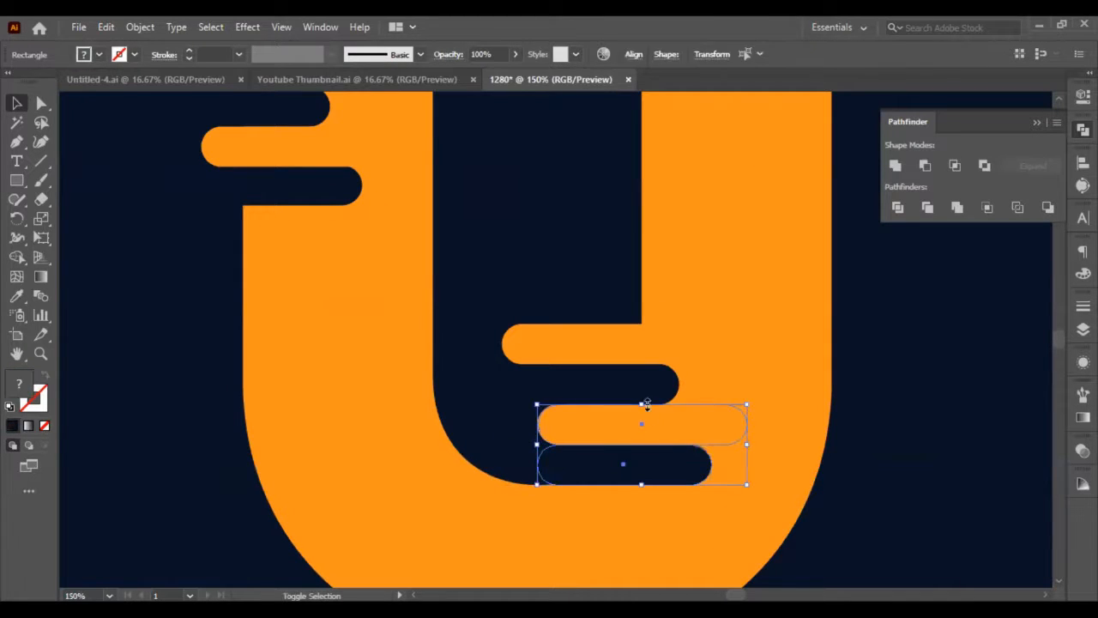
left_click(637, 383, "shift")
left_click(633, 344, "shift")
key("Left")
key("Left")
key("Left")
key("Left")
key("Left")
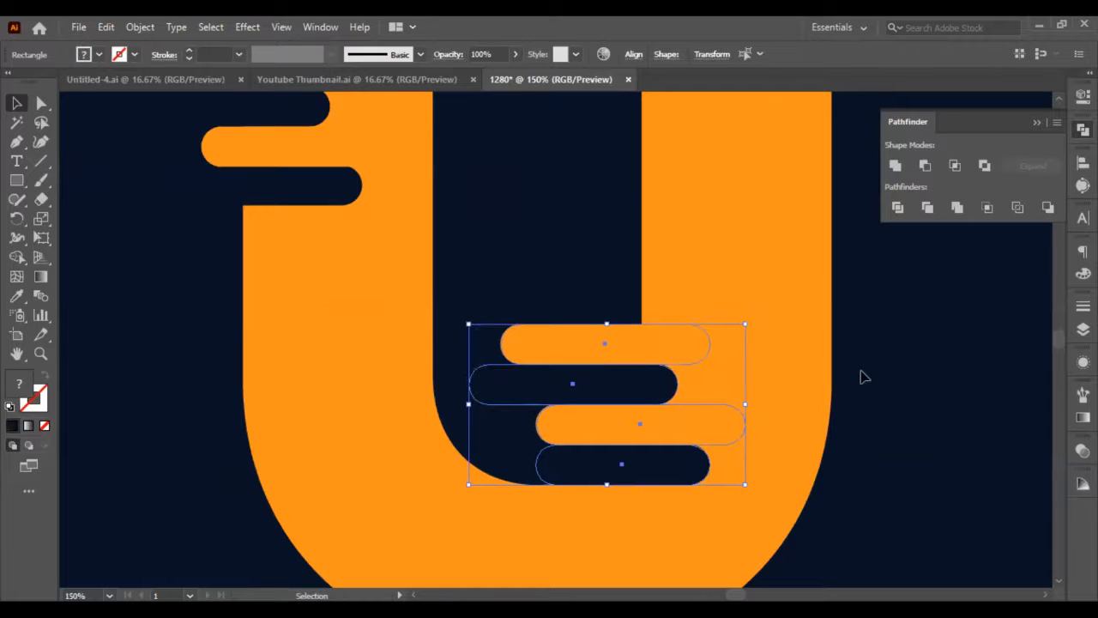
left_click(893, 381)
scroll(875, 407, "up", 2)
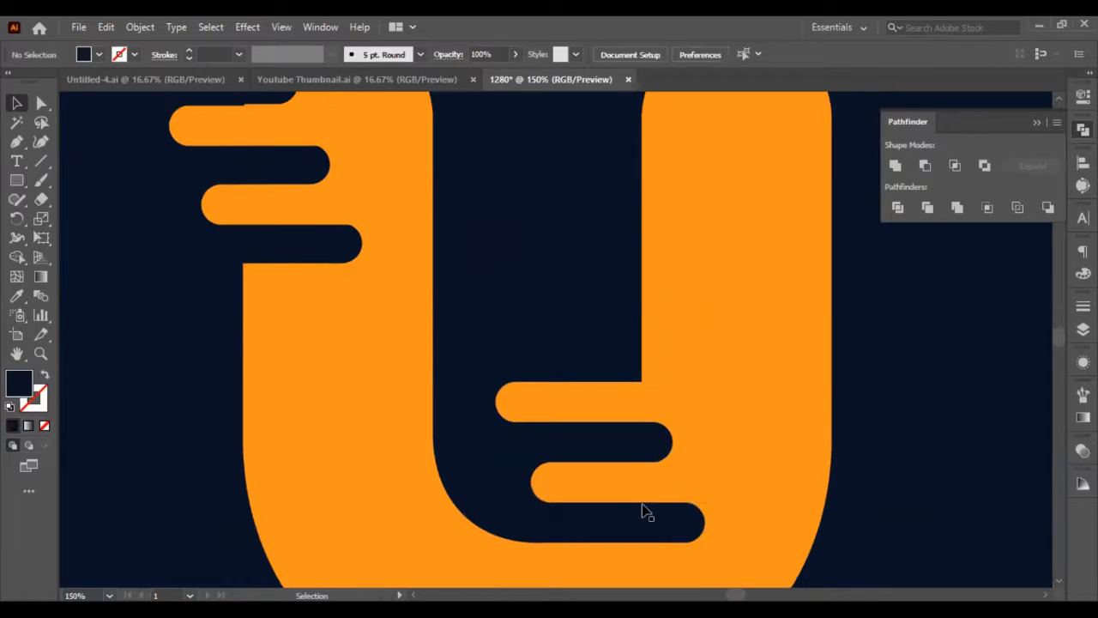
Cut the two navy bars out of the U's right stem one after the other with Minus Front.
left_click(652, 521)
left_click(753, 486, "shift")
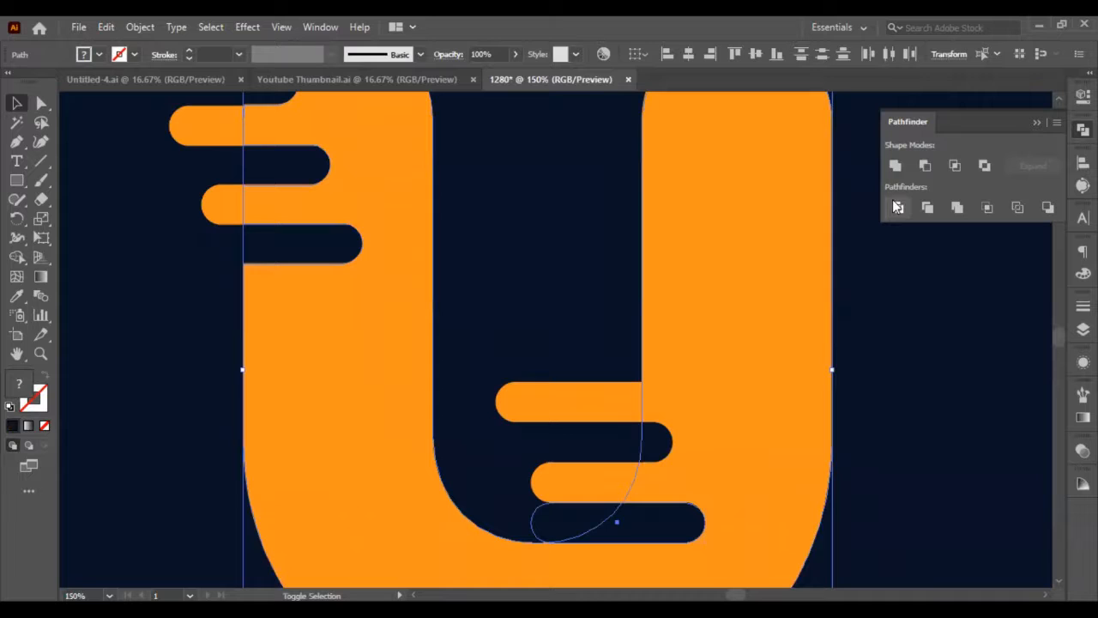
left_click(924, 165)
left_click(616, 452)
left_click(730, 429, "shift")
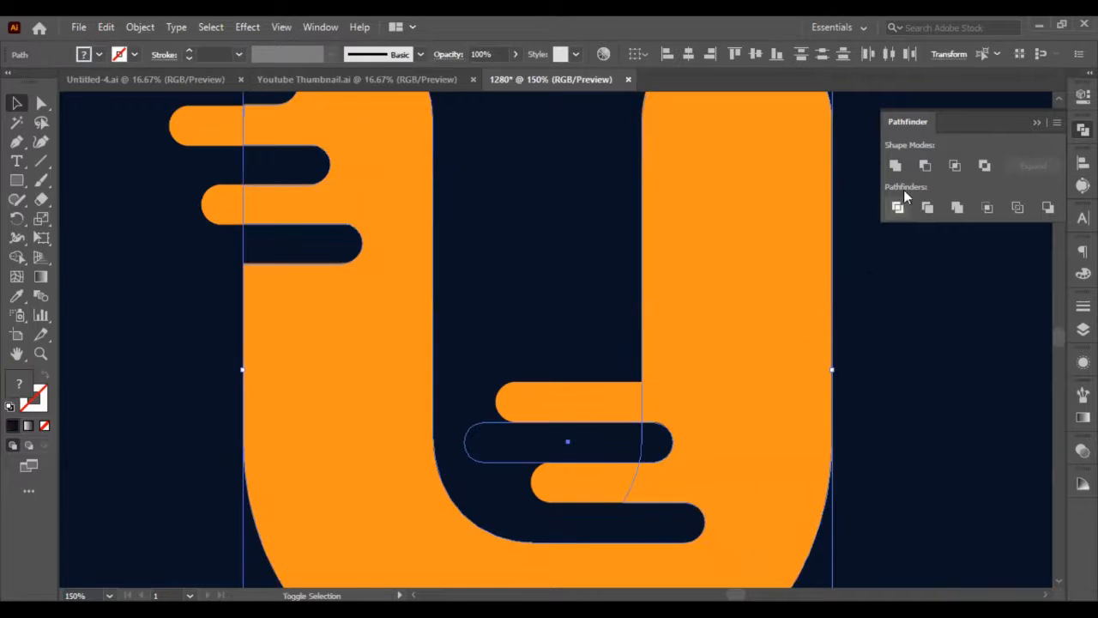
left_click(924, 164)
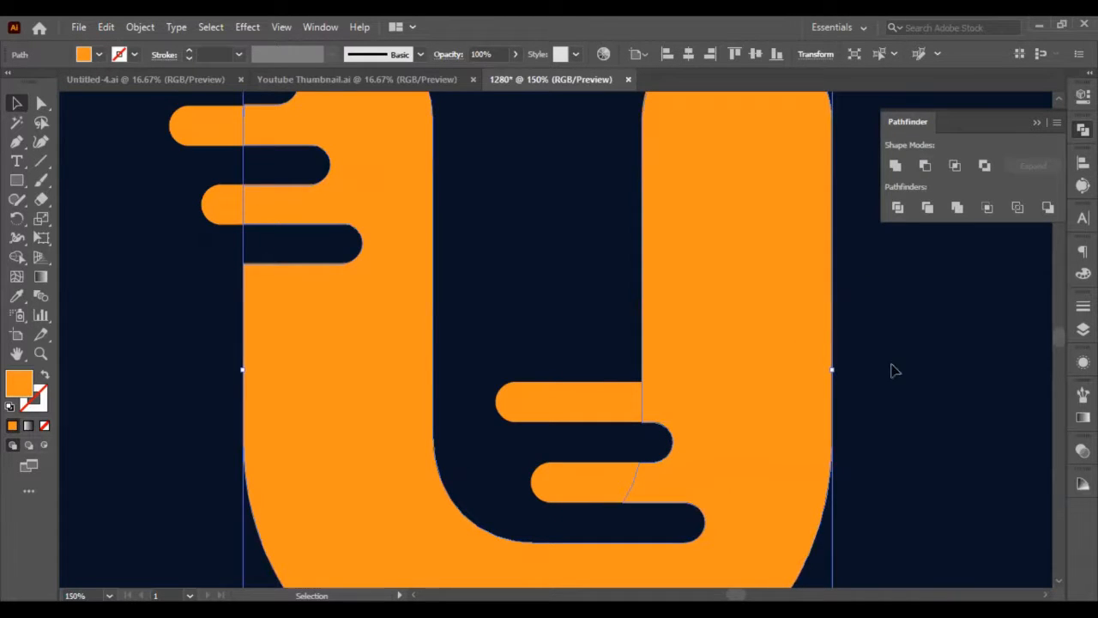
left_click(604, 364)
scroll(609, 374, "down", 3)
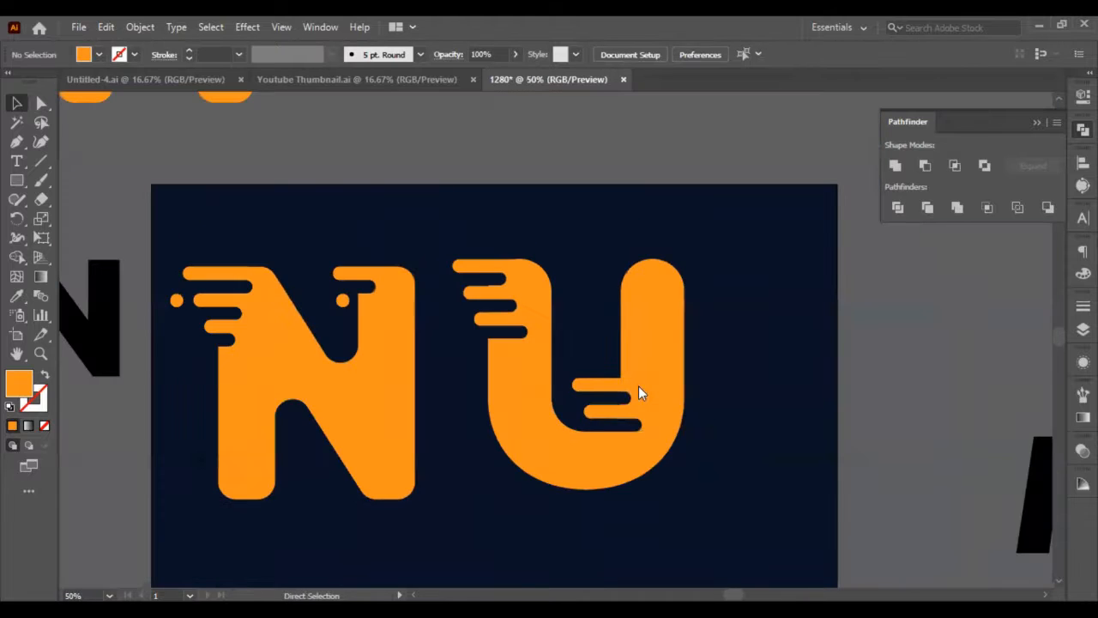
key("ctrl+s")
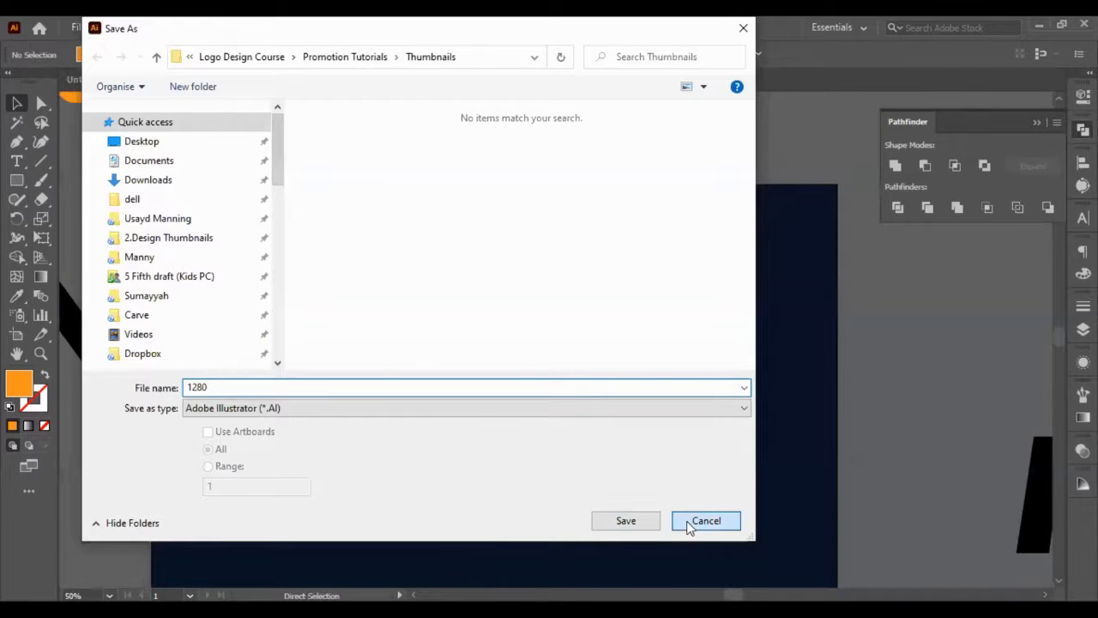
key("Escape")
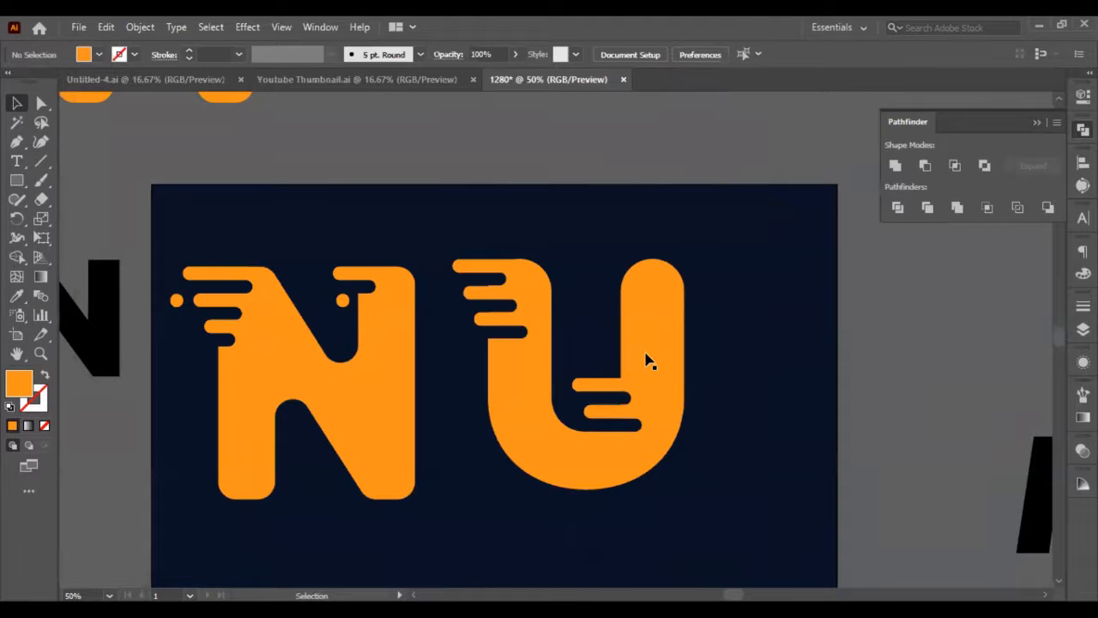
Shorten the two orange bars inside the U by shifting their left end anchor points to the right with Direct Selection.
scroll(643, 360, "up", 4)
scroll(678, 334, "left", 2)
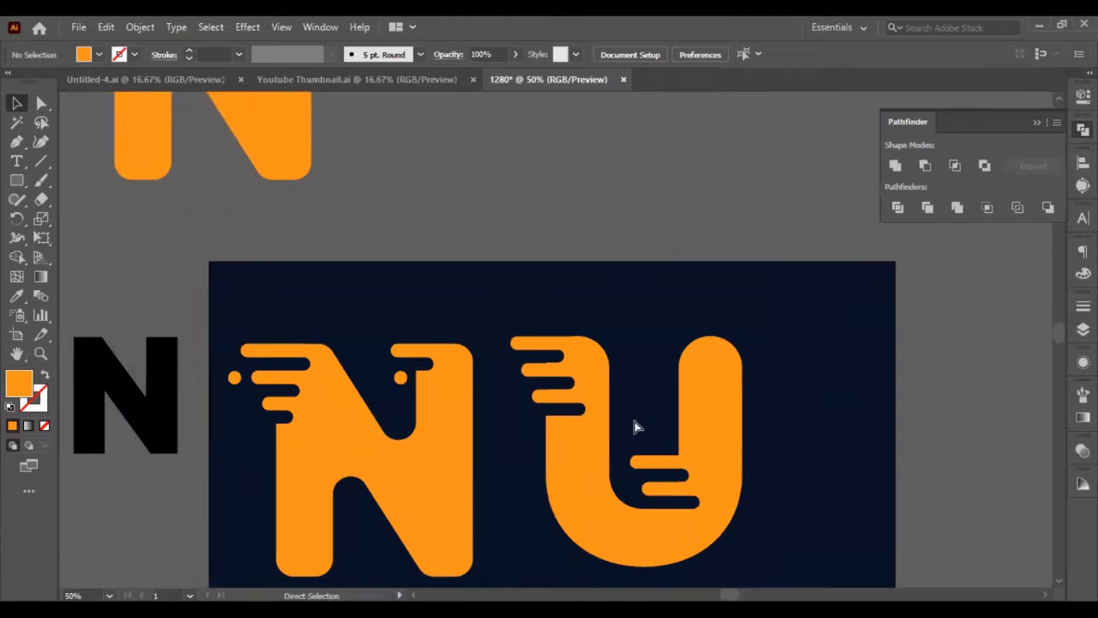
scroll(677, 360, "left", 1)
scroll(463, 171, "down", 7)
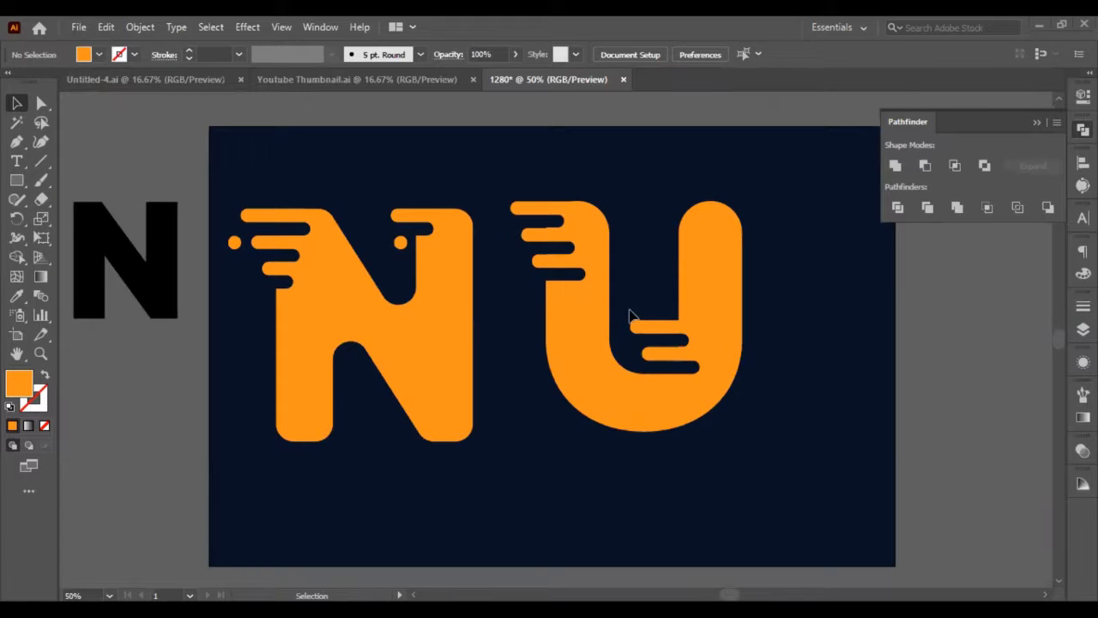
left_click(38, 104)
left_click_drag(621, 307, 659, 366)
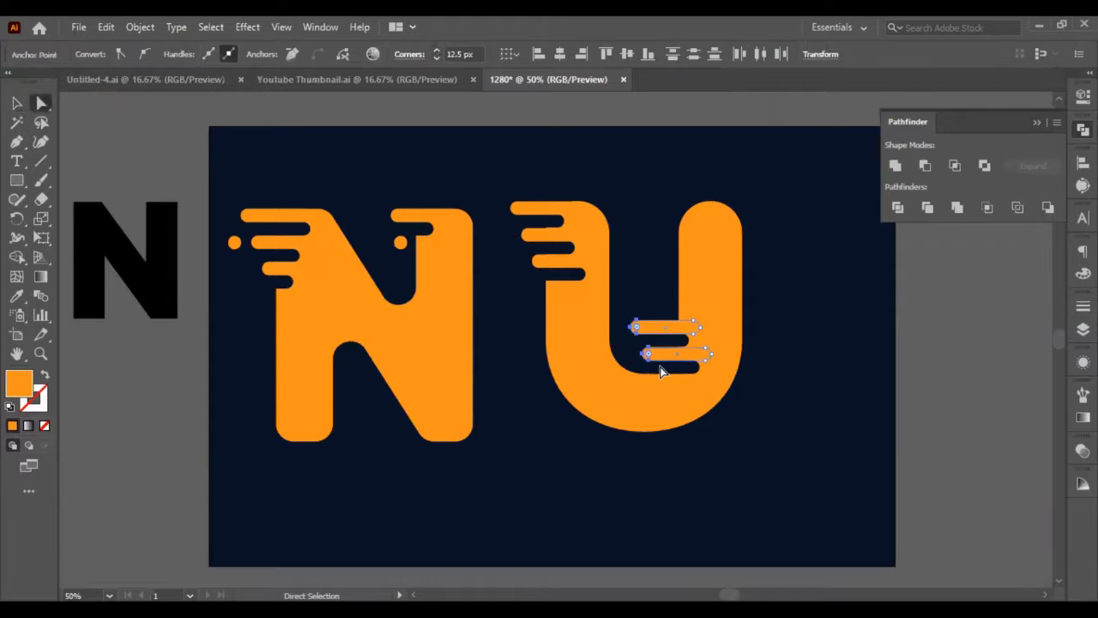
key("shift+Right")
key("shift+Right")
key("shift+Right")
left_click(16, 103)
left_click(79, 136)
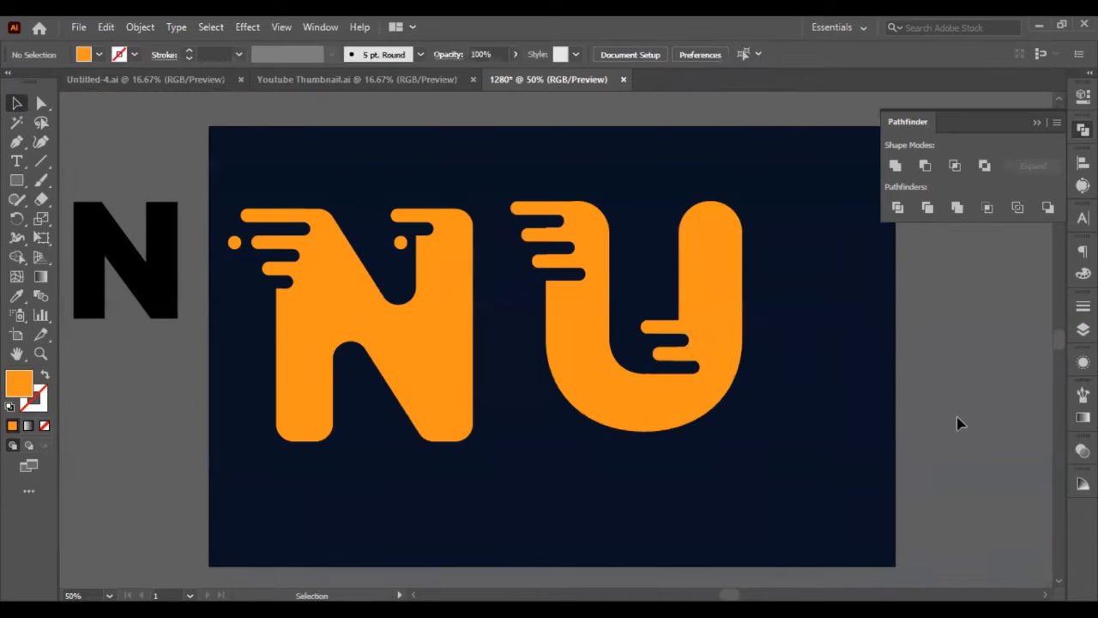
scroll(779, 384, "up", 4)
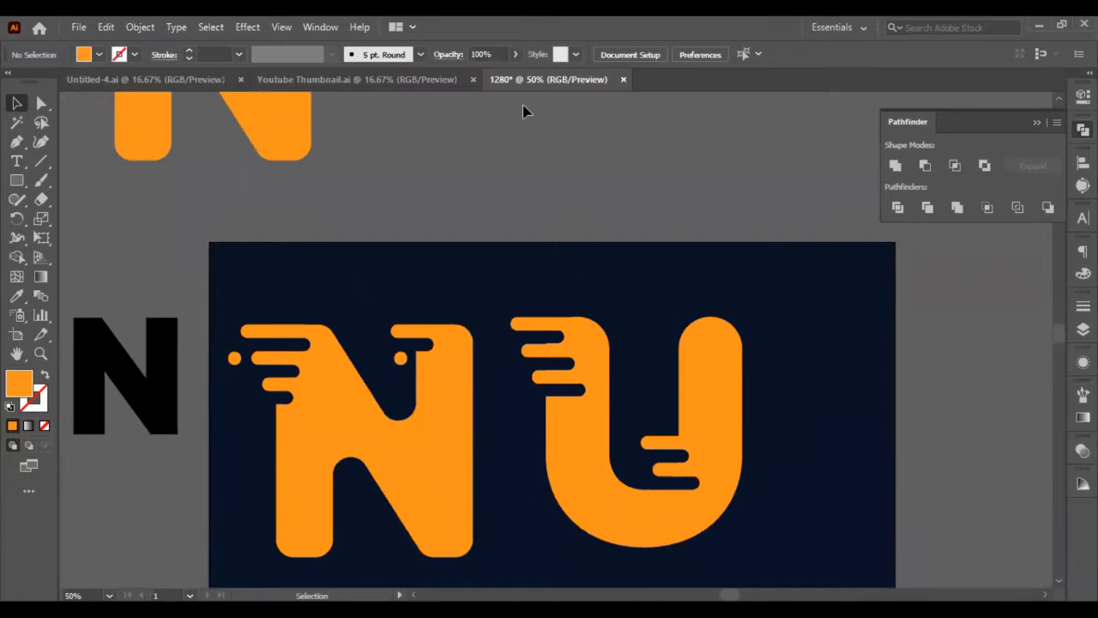
left_click(566, 332)
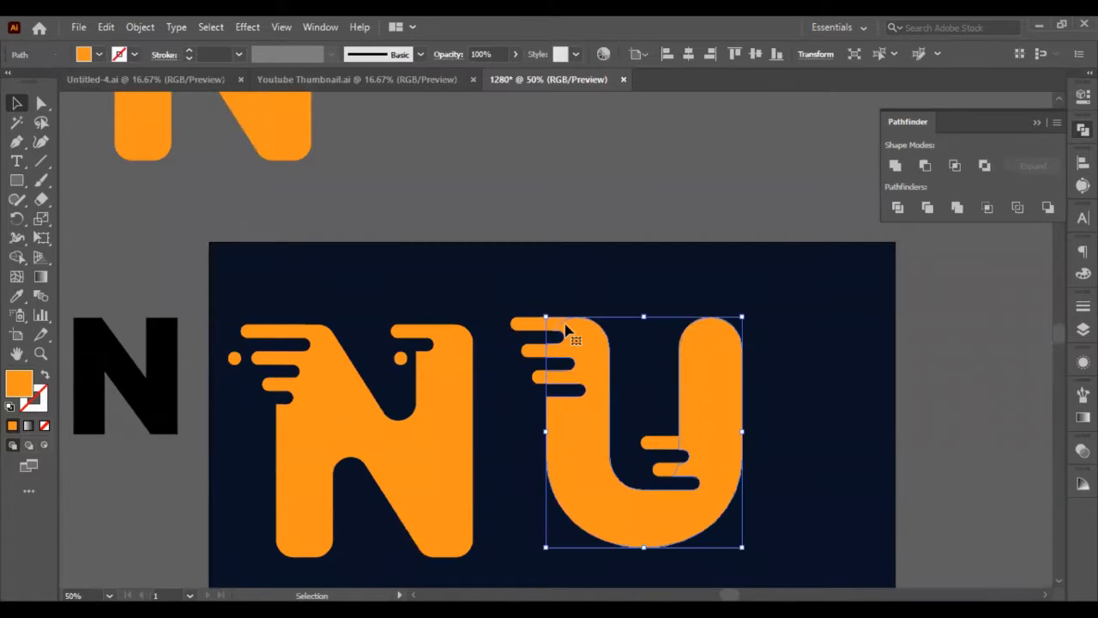
left_click(609, 239)
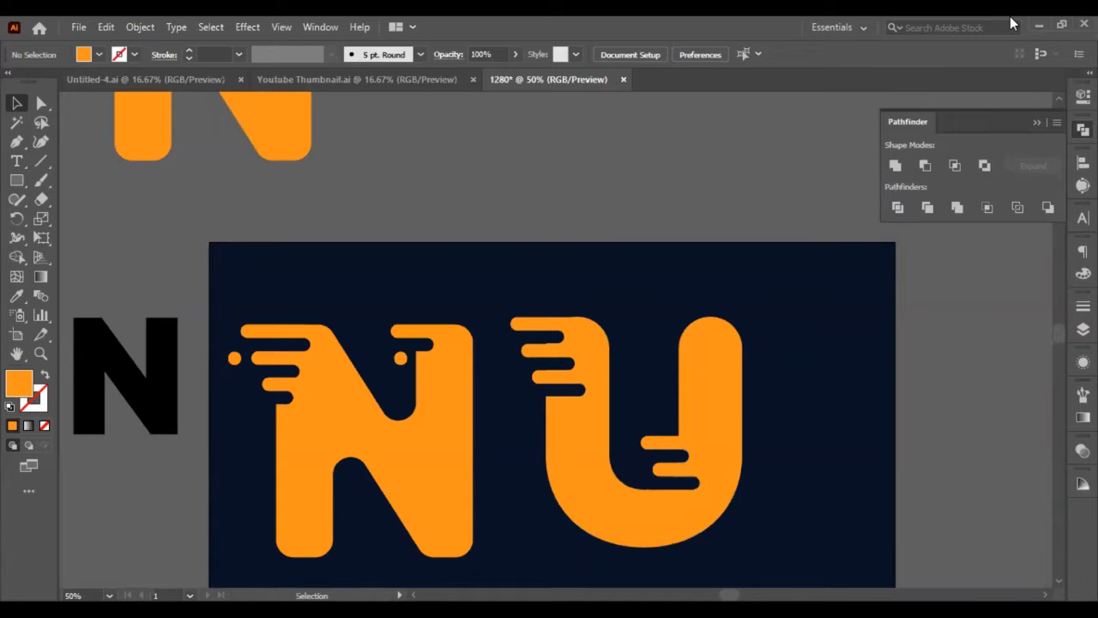